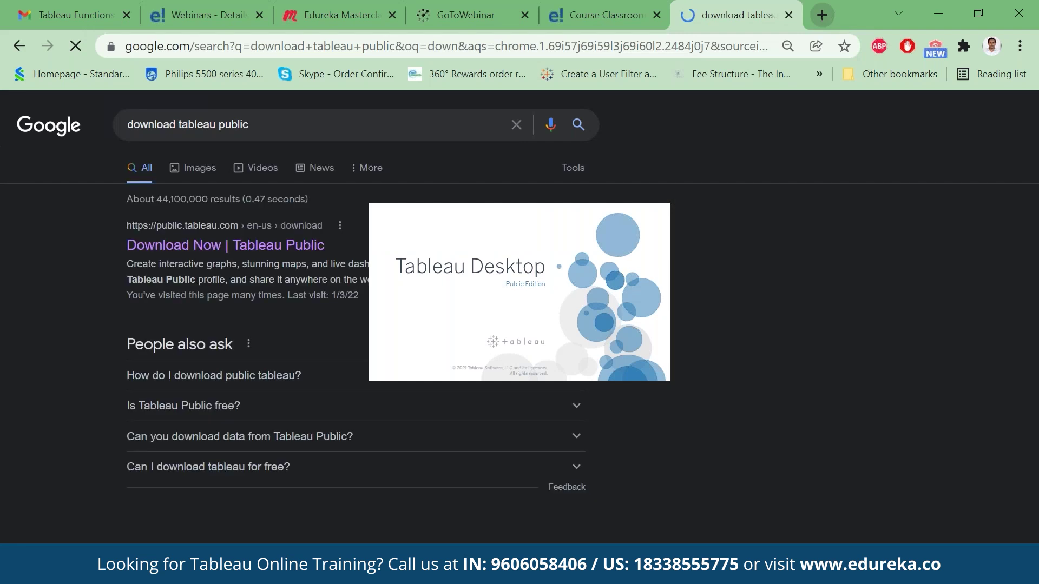
Step: Open the Tableau Public download page from the search results and select its full web address
{"action": "left_click", "coordinate": [235, 248]}
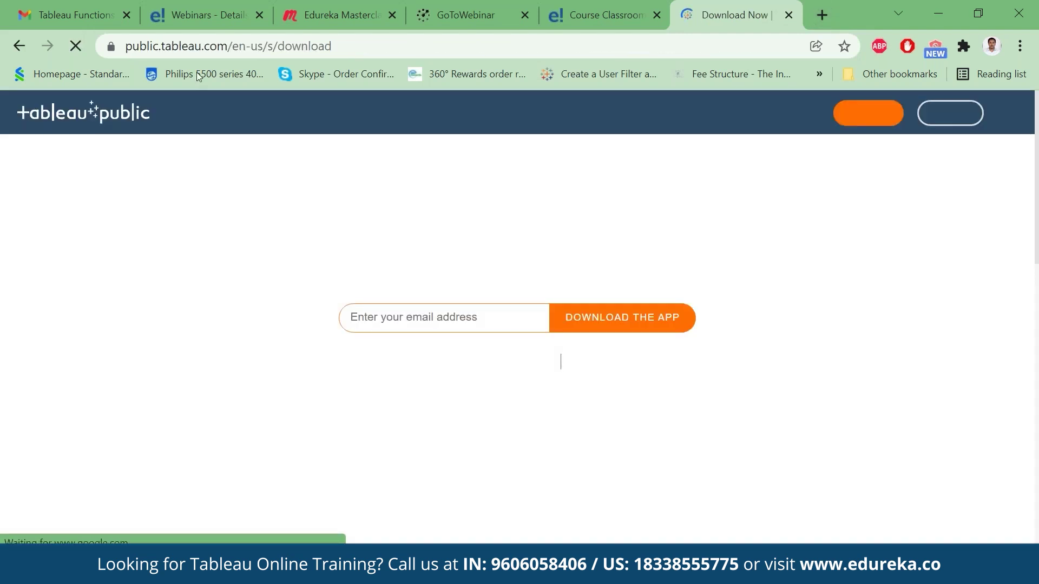
{"action": "left_click", "coordinate": [447, 317]}
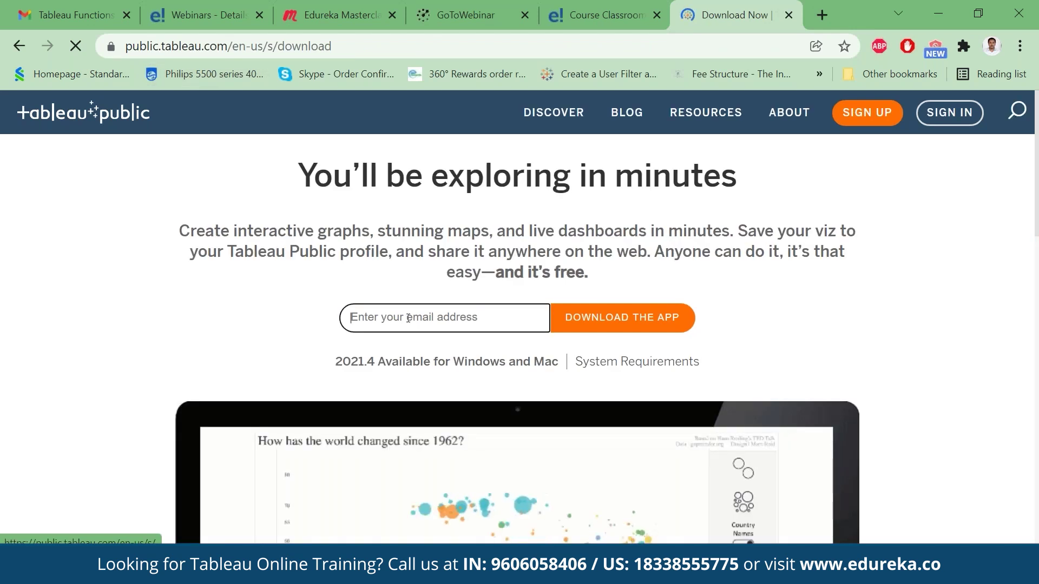
{"action": "left_click", "coordinate": [634, 327]}
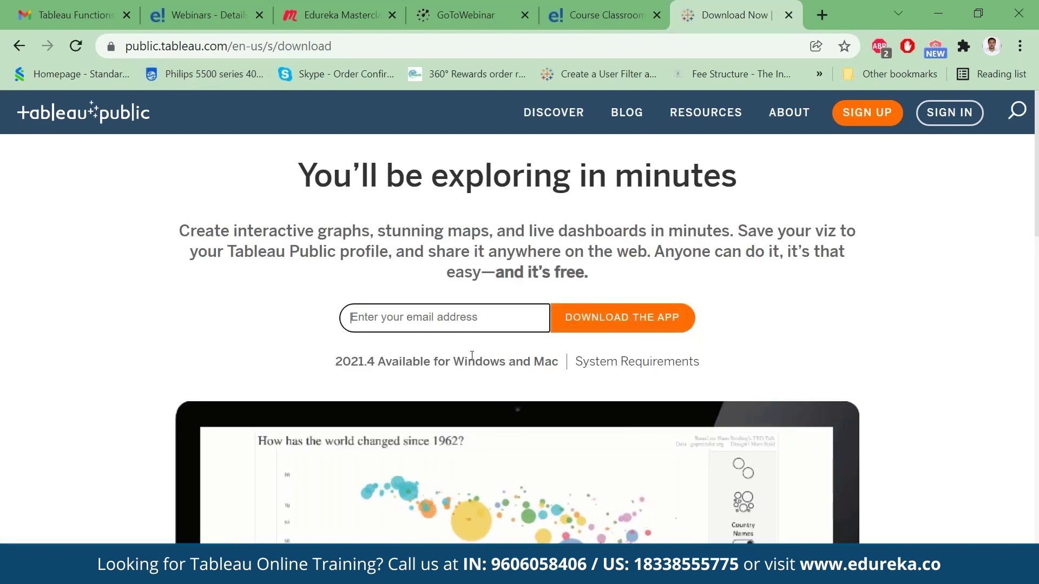
{"action": "left_click", "coordinate": [1029, 319]}
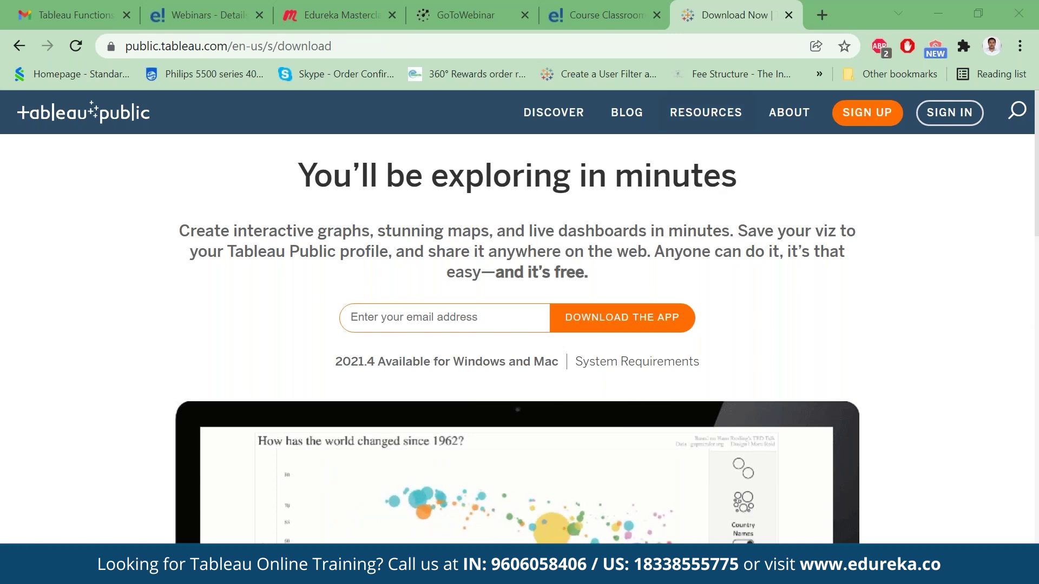
{"action": "key", "text": "ctrl+l"}
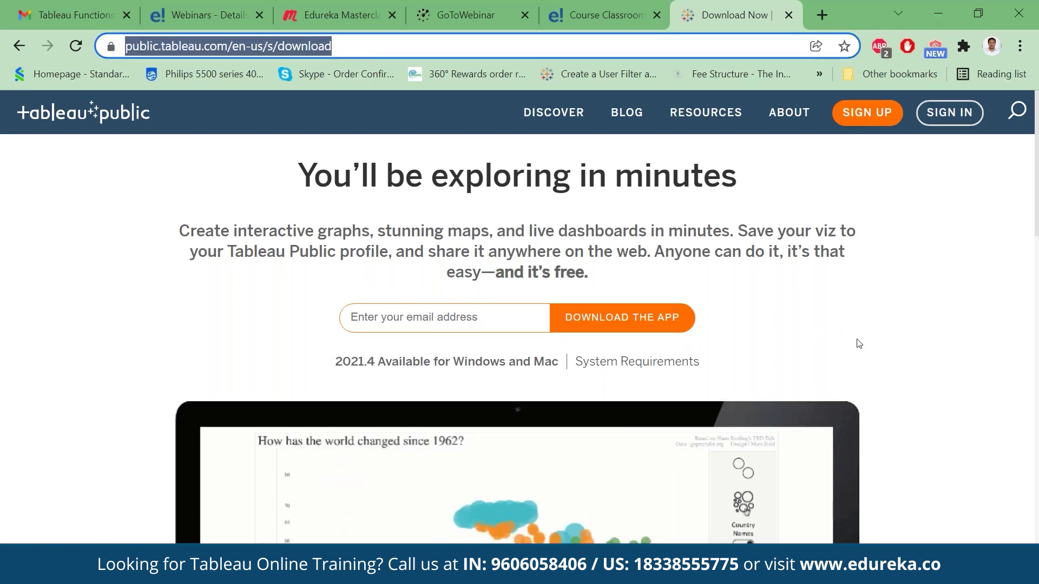
Step: Switch to Tableau Public and connect to the Excel workbook Sample_-_Superstore in the Tableau folder
{"action": "left_click", "coordinate": [724, 571]}
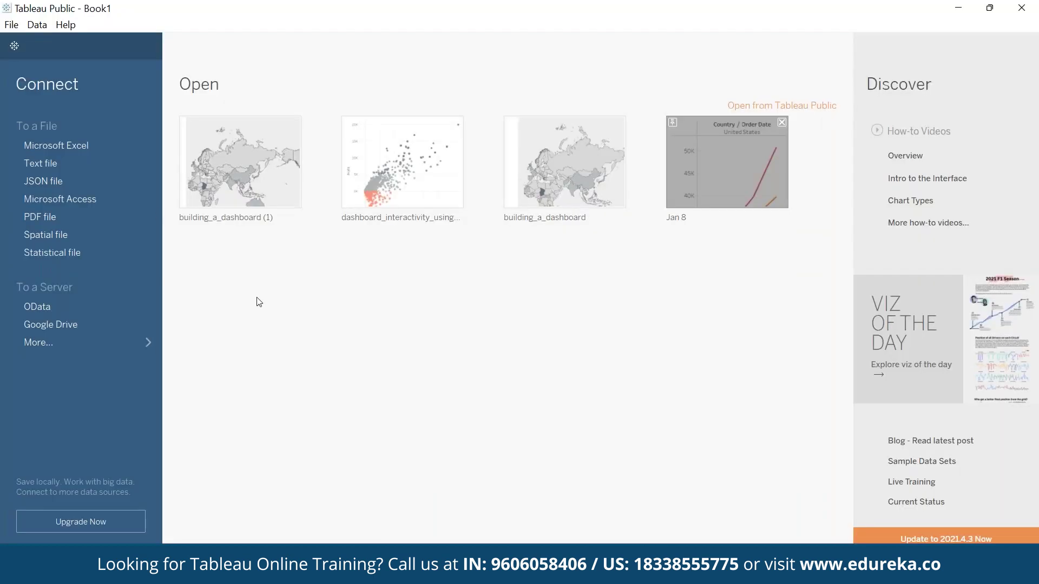
{"action": "left_click", "coordinate": [99, 146]}
{"action": "left_click", "coordinate": [407, 275]}
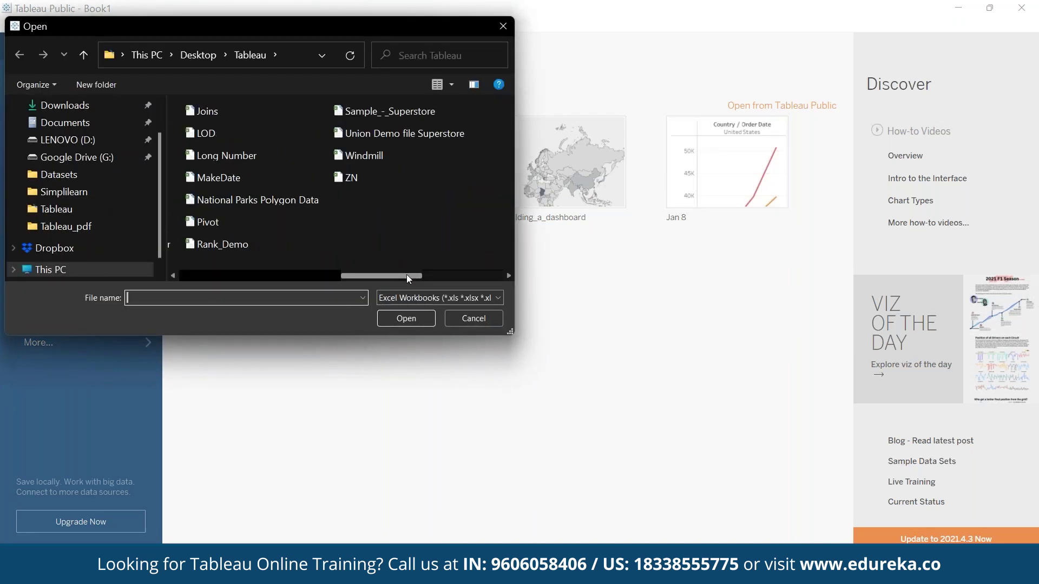
{"action": "left_click", "coordinate": [372, 115]}
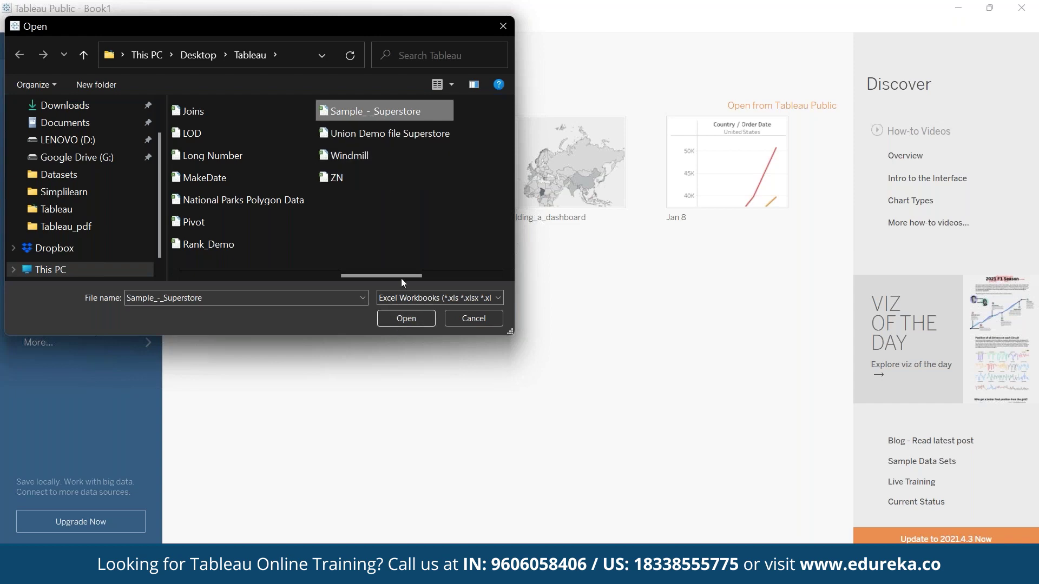
{"action": "left_click", "coordinate": [407, 319]}
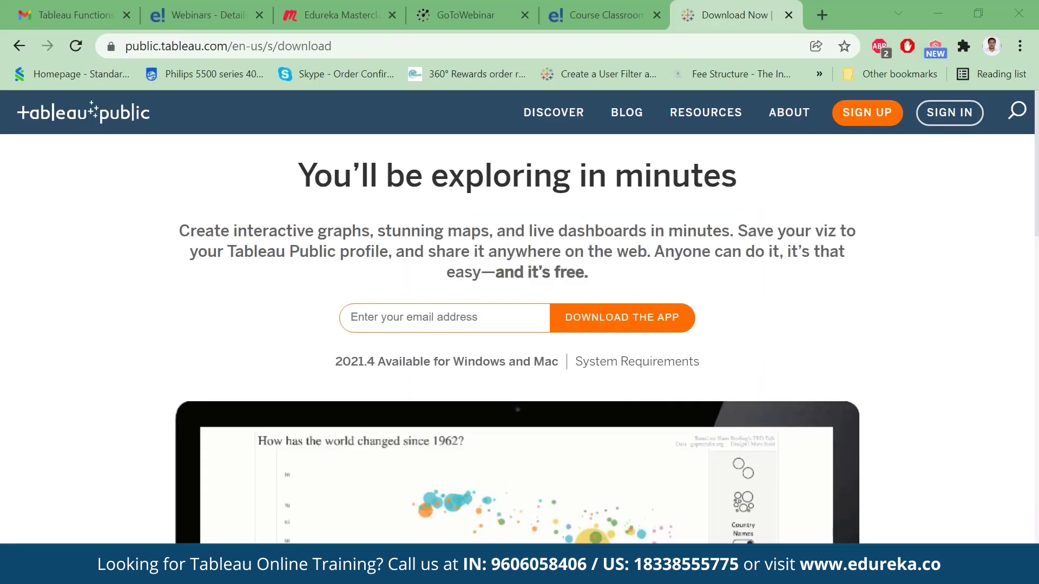
Step: Switch to the browser and search the web for "download superstore" in a new tab
{"action": "left_click", "coordinate": [819, 17]}
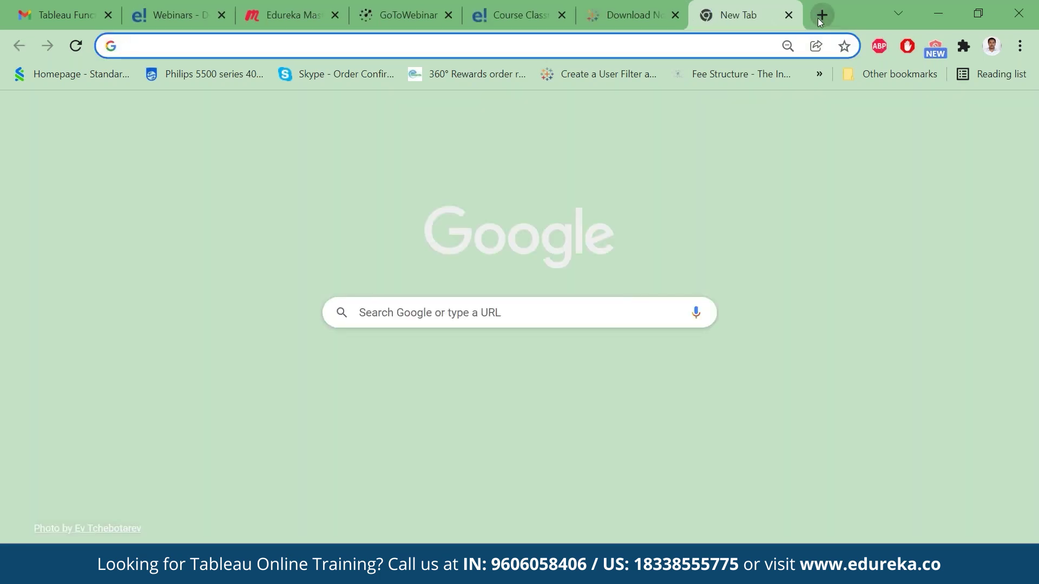
{"action": "type", "text": "s"}
{"action": "key", "text": "BackSpace"}
{"action": "type", "text": "d"}
{"action": "key", "text": "BackSpace"}
{"action": "key", "text": "BackSpace"}
{"action": "type", "text": "downl"}
{"action": "key", "text": "Down"}
{"action": "key", "text": "Down"}
{"action": "key", "text": "Down"}
{"action": "key", "text": "Down"}
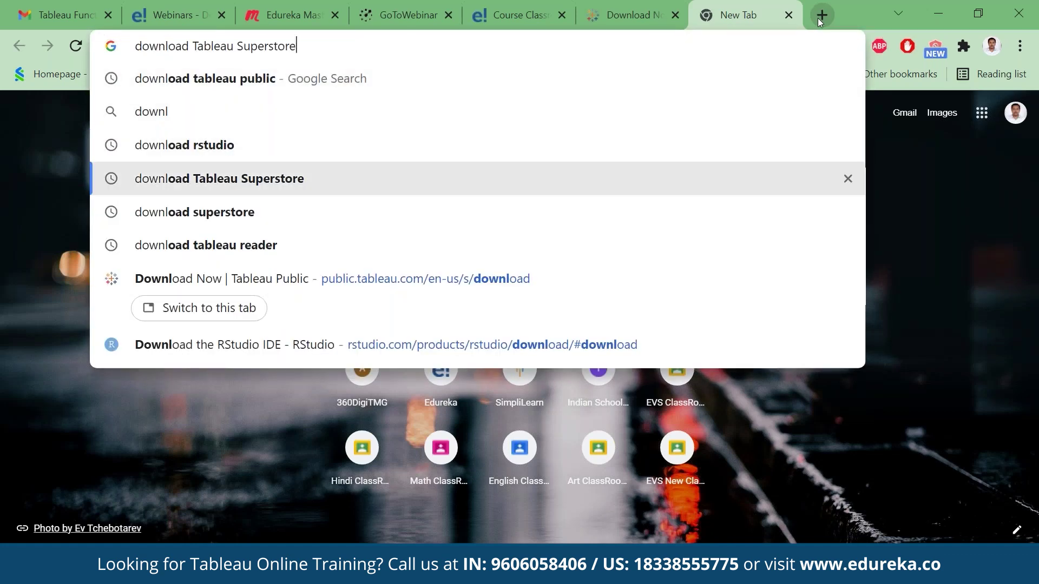
{"action": "key", "text": "Return"}
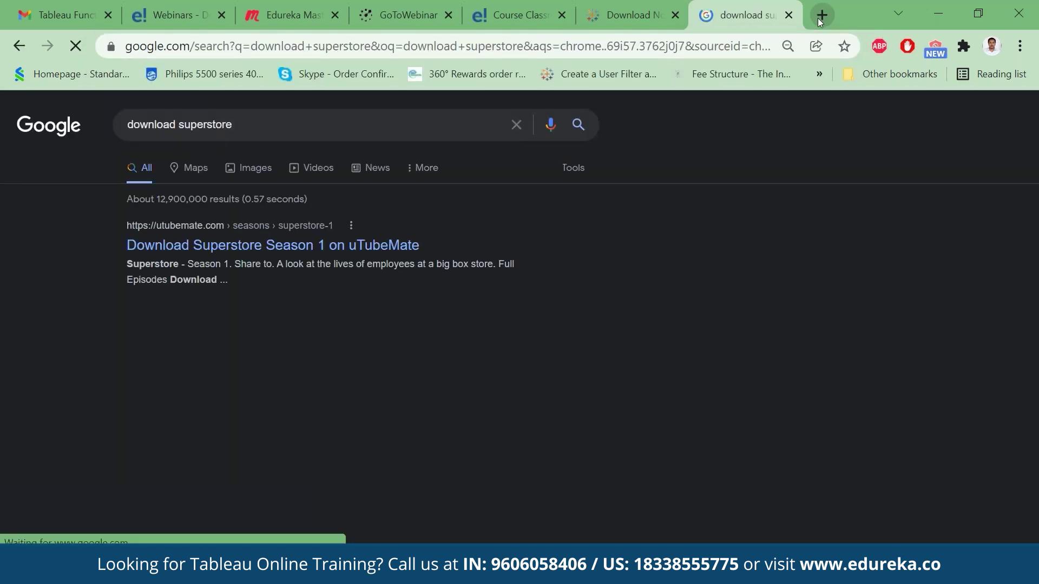
Step: Refine the search to "download superstore for tableau" and open the "Sample - Superstore Sales (Excel).xls" result
{"action": "left_click", "coordinate": [265, 131]}
{"action": "type", "text": "for tableau"}
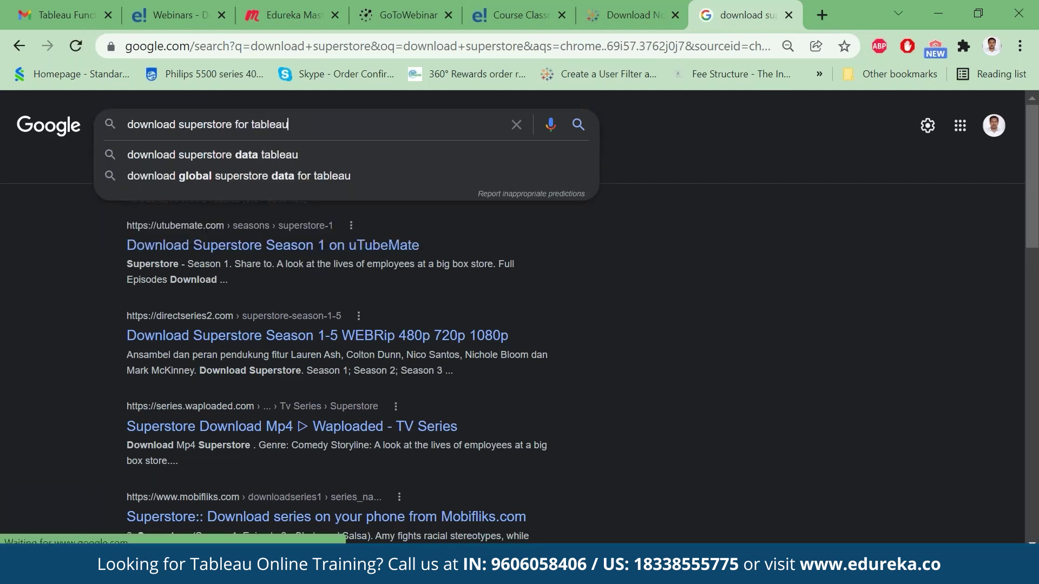
{"action": "key", "text": "Return"}
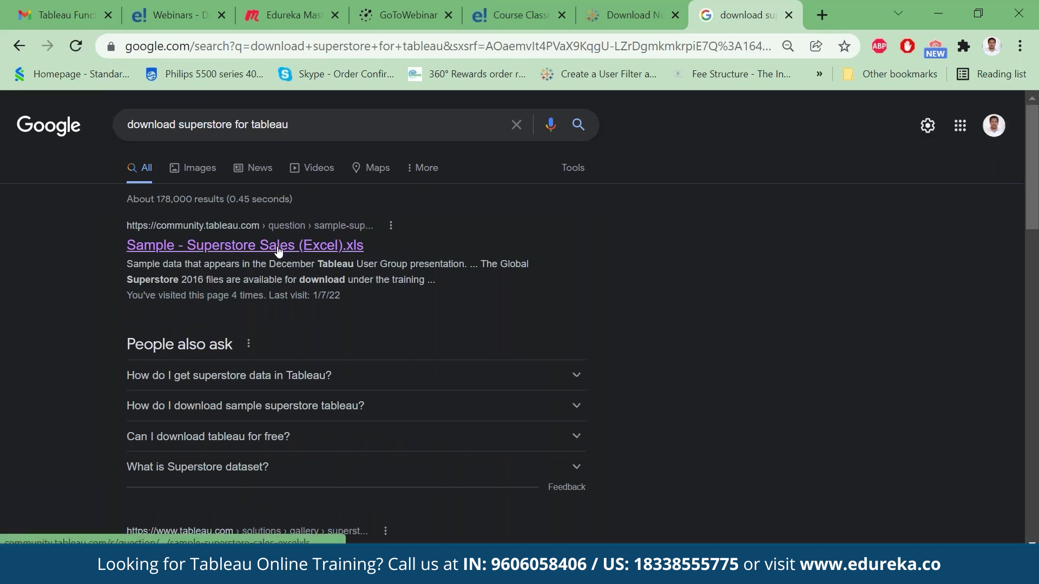
{"action": "left_click", "coordinate": [242, 250]}
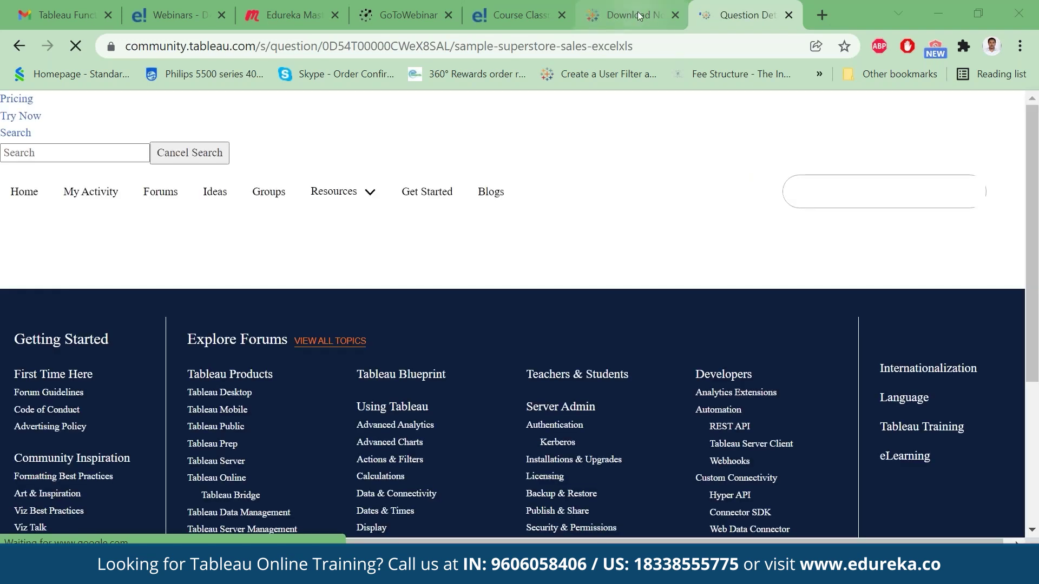
Step: Select the full web address of the Tableau Public download page and return to the sample Superstore page
{"action": "left_click", "coordinate": [640, 15]}
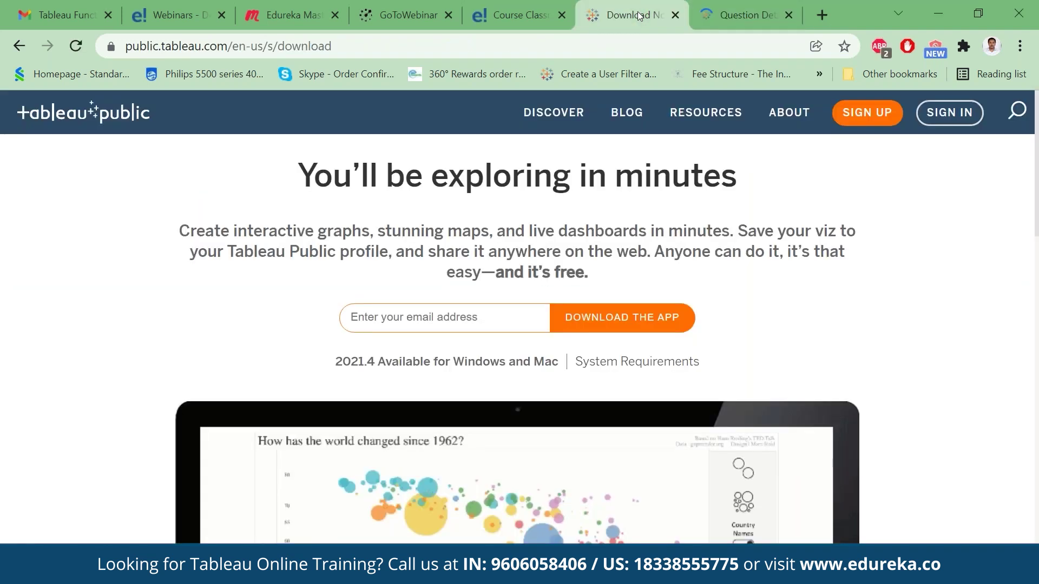
{"action": "double_click", "coordinate": [389, 47]}
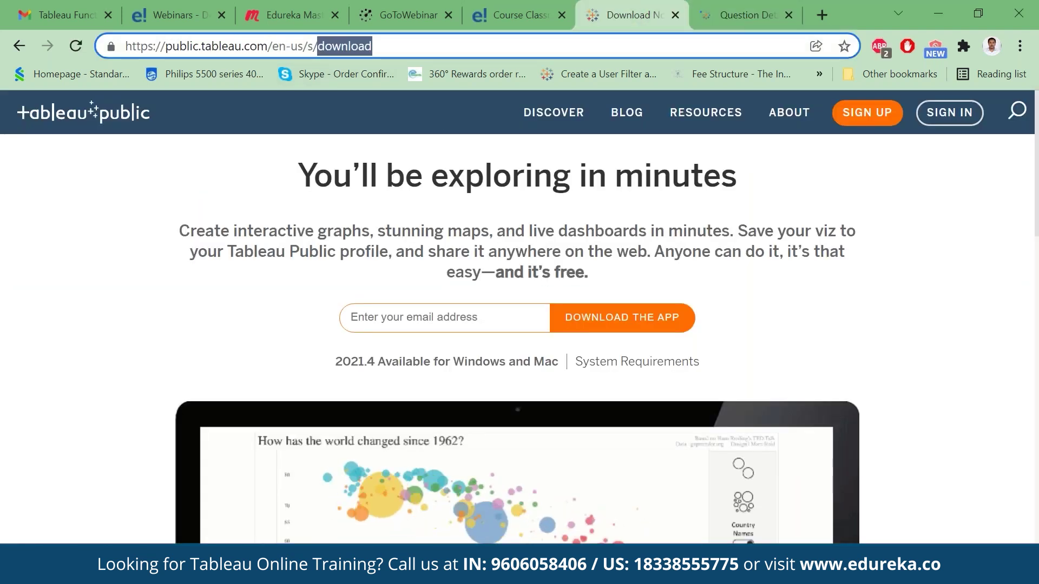
{"action": "triple_click", "coordinate": [390, 49]}
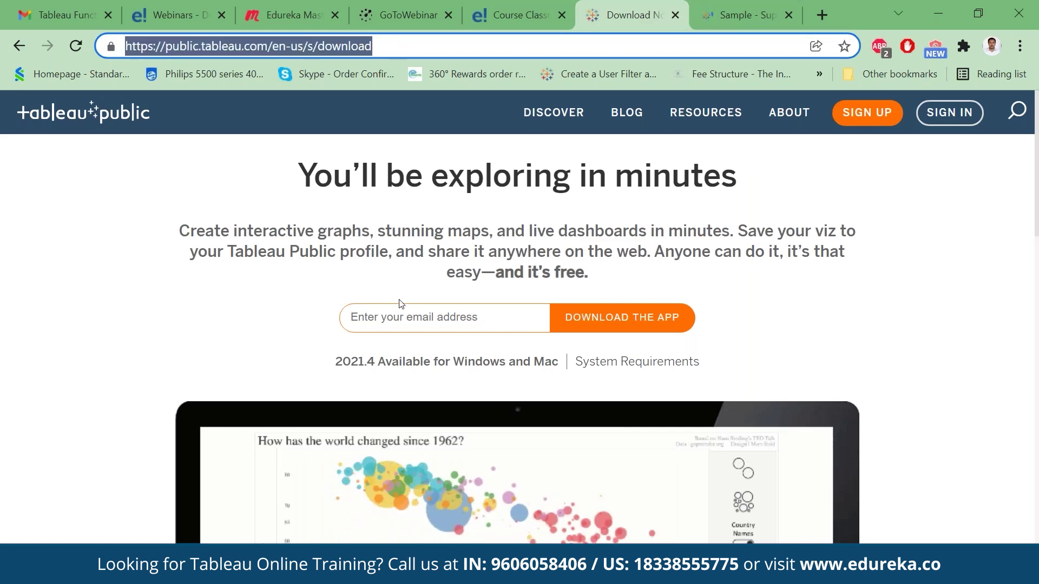
{"action": "left_click", "coordinate": [742, 15]}
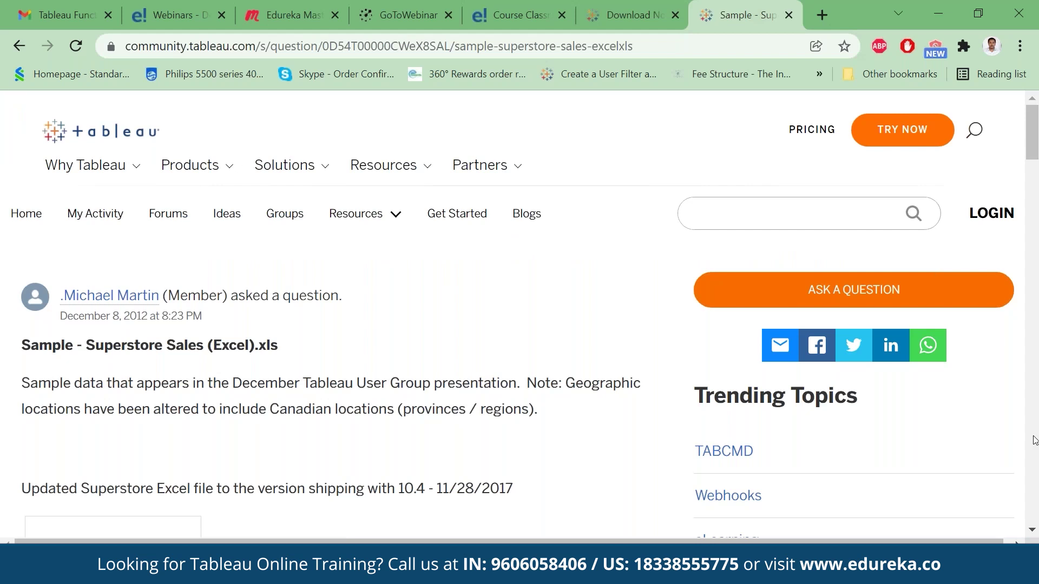
{"action": "left_click", "coordinate": [1035, 439]}
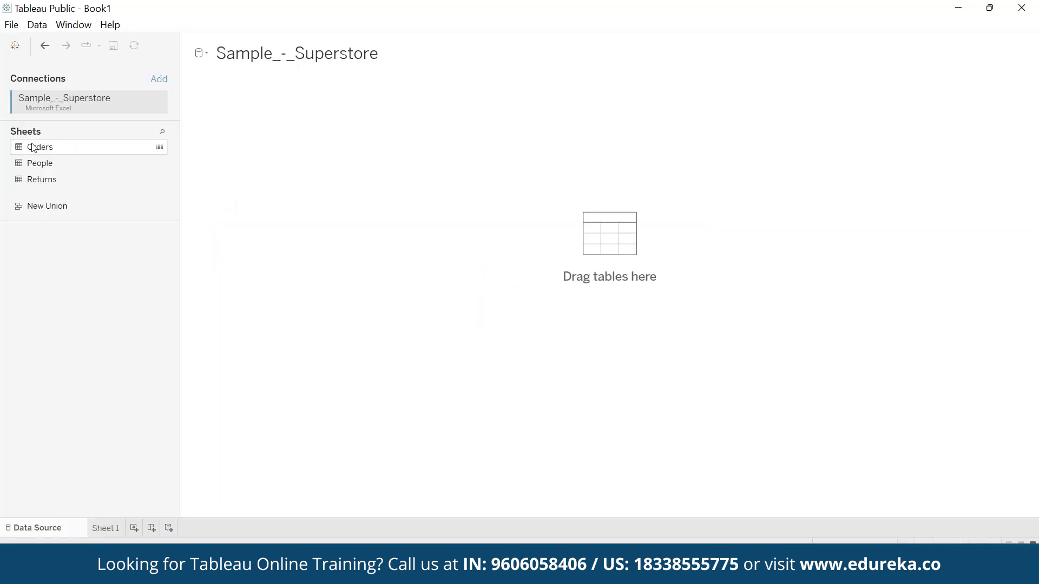
Step: In Tableau Public, add the Orders sheet to the data source and select the Profit field in Sheet 1
{"action": "double_click", "coordinate": [61, 144]}
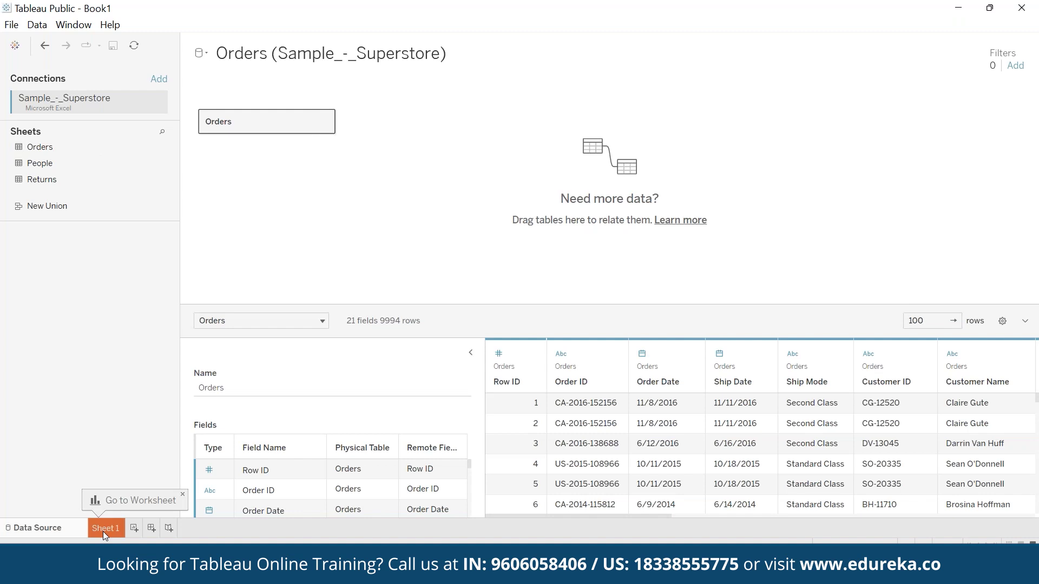
{"action": "left_click", "coordinate": [103, 530]}
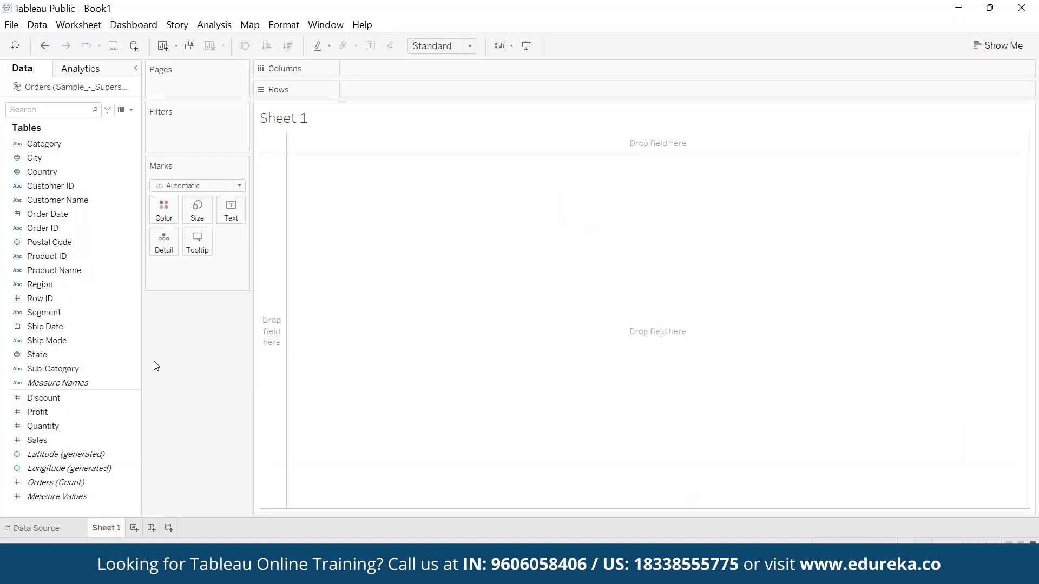
{"action": "left_click", "coordinate": [85, 420]}
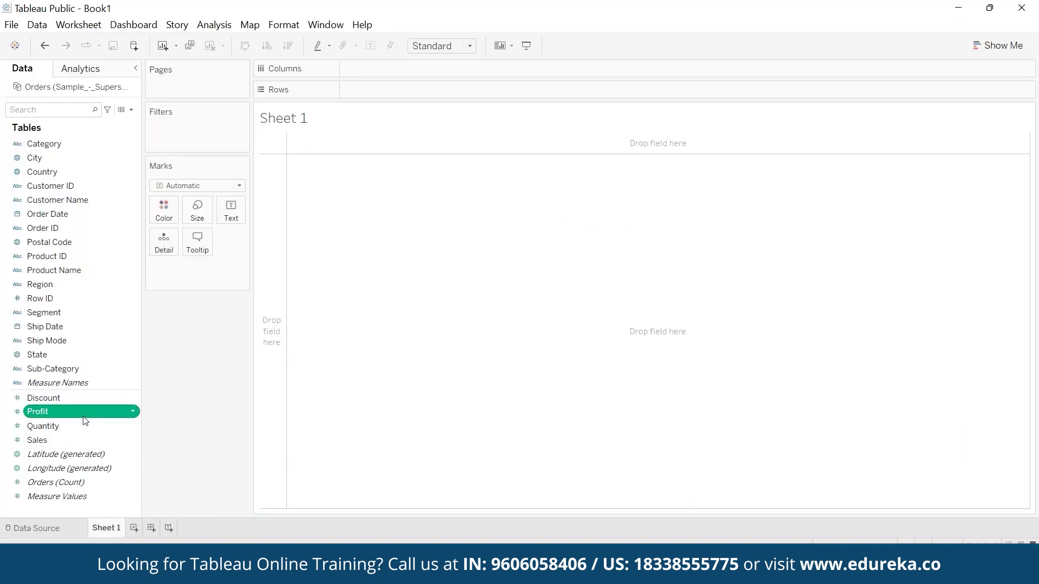
Step: Start a new calculated field named "Maximum Profit"
{"action": "left_click", "coordinate": [213, 27]}
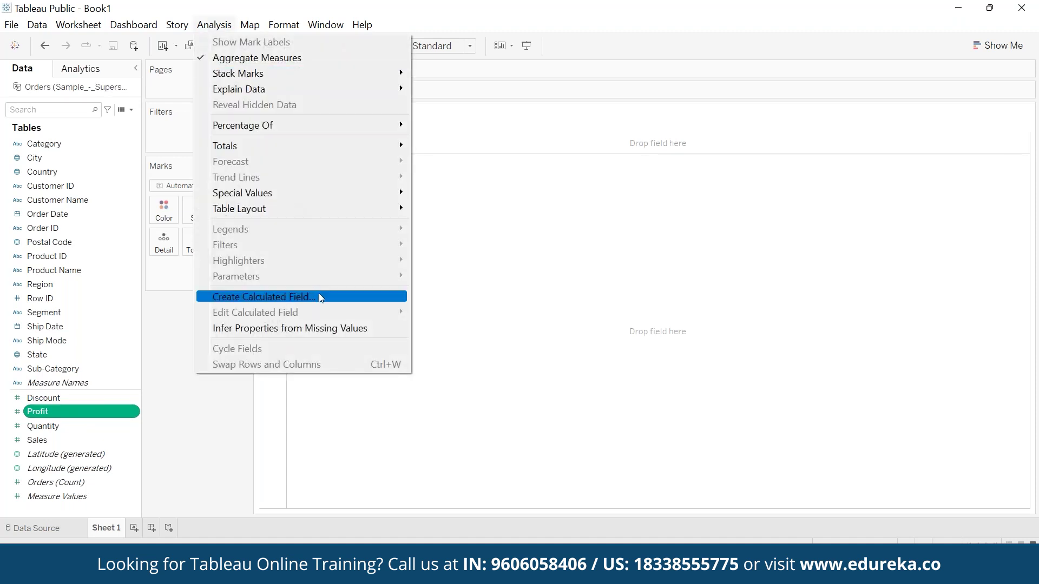
{"action": "left_click", "coordinate": [319, 295]}
{"action": "type", "text": "Maxi"}
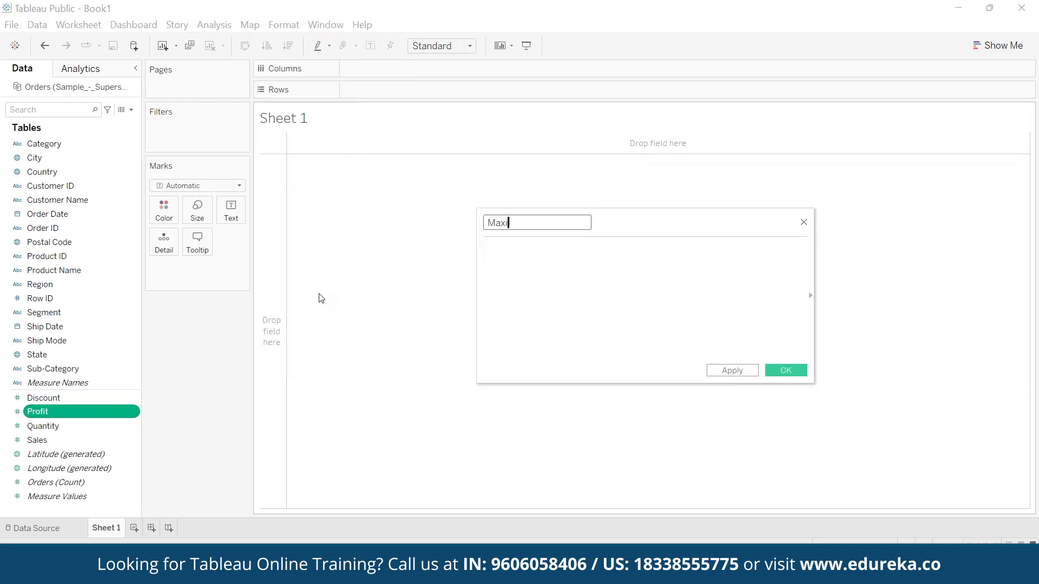
{"action": "type", "text": "mum Profit"}
{"action": "key", "text": "Tab"}
{"action": "left_click_drag", "start_coordinate": [666, 222], "coordinate": [514, 237]}
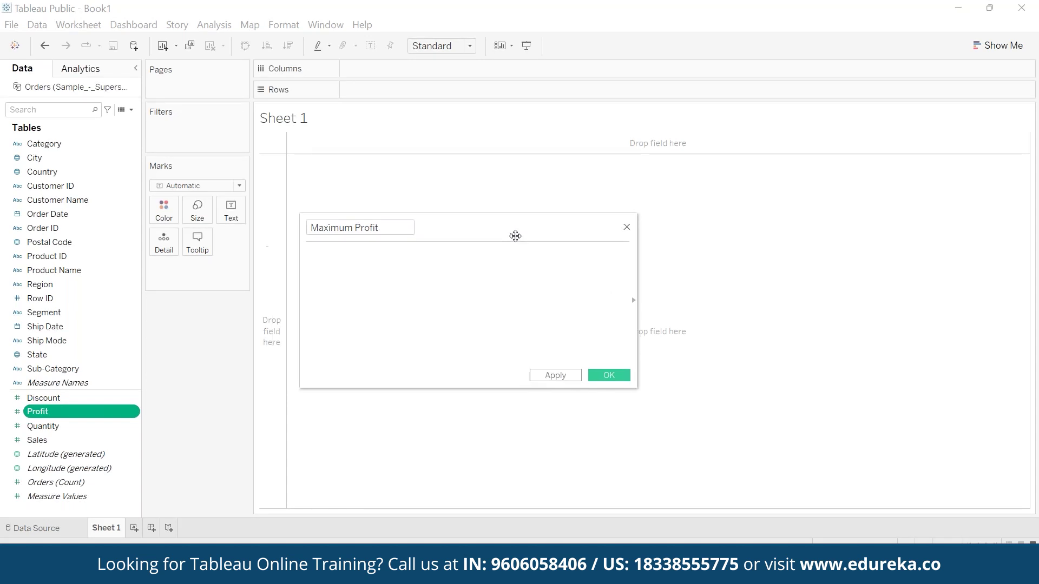
Step: Show the function reference in the calculation editor and filter it to the Number functions
{"action": "left_click", "coordinate": [634, 301]}
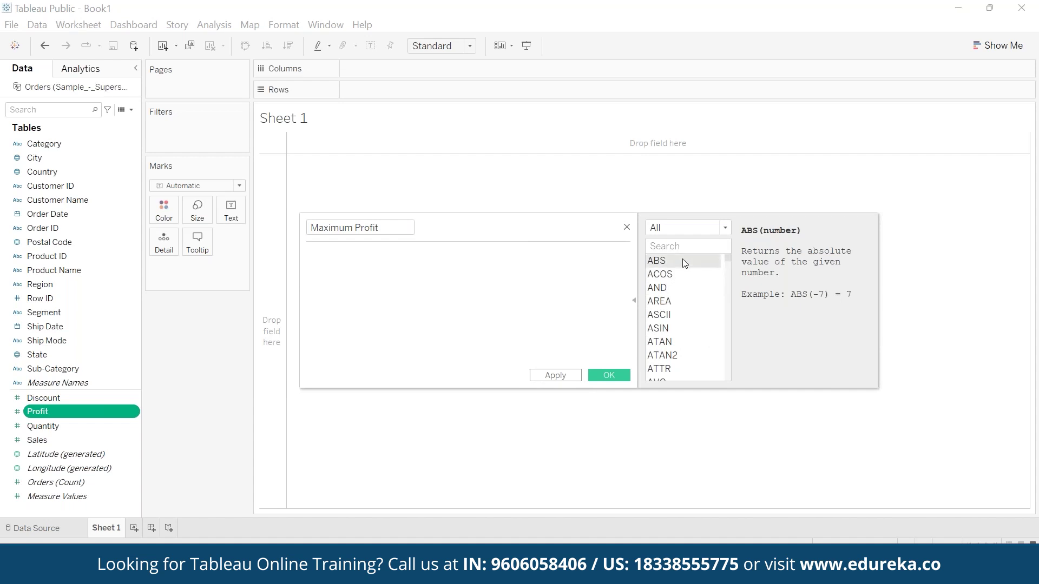
{"action": "left_click", "coordinate": [701, 228]}
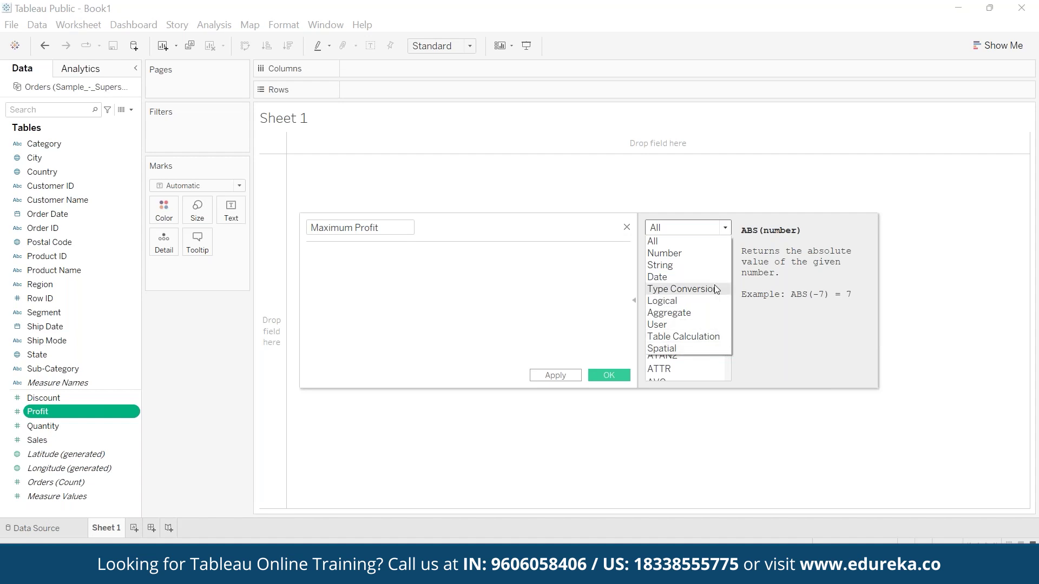
{"action": "left_click", "coordinate": [701, 261]}
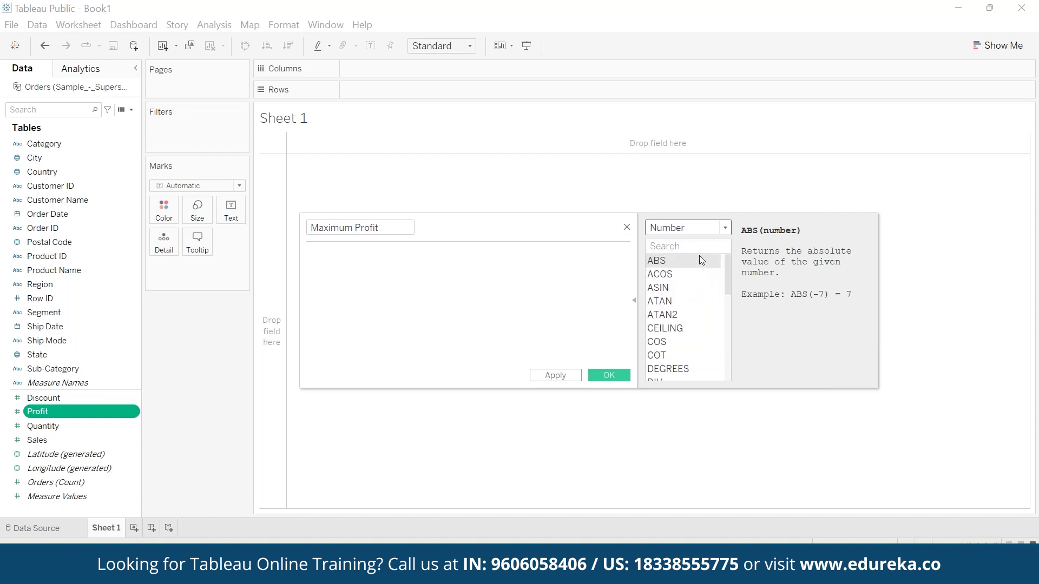
{"action": "left_click_drag", "start_coordinate": [594, 230], "coordinate": [547, 213]}
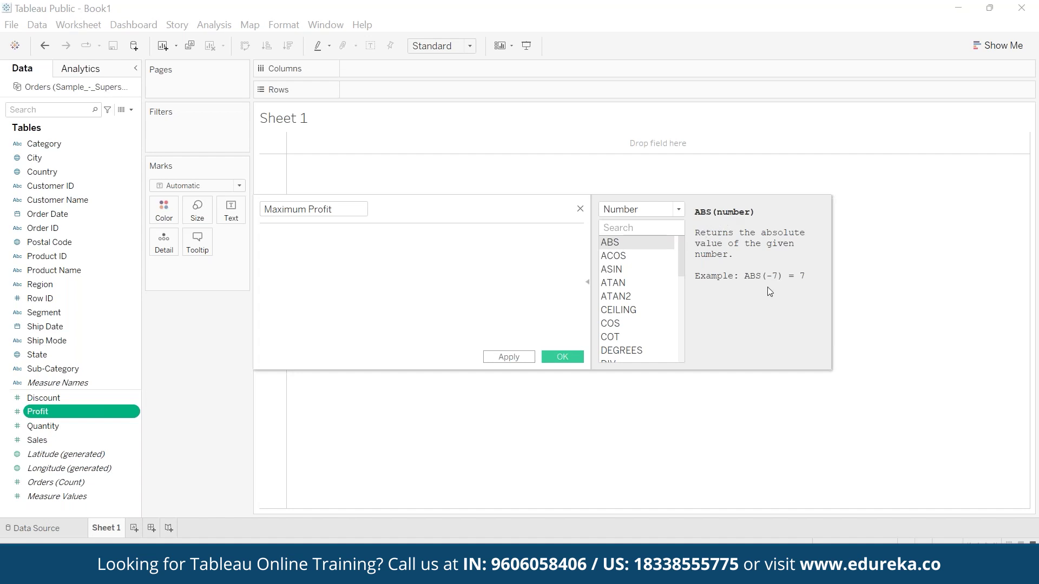
Step: Enter the formula MAX([Profit]) for the Maximum Profit calculated field
{"action": "left_click", "coordinate": [406, 256]}
{"action": "type", "text": "m"}
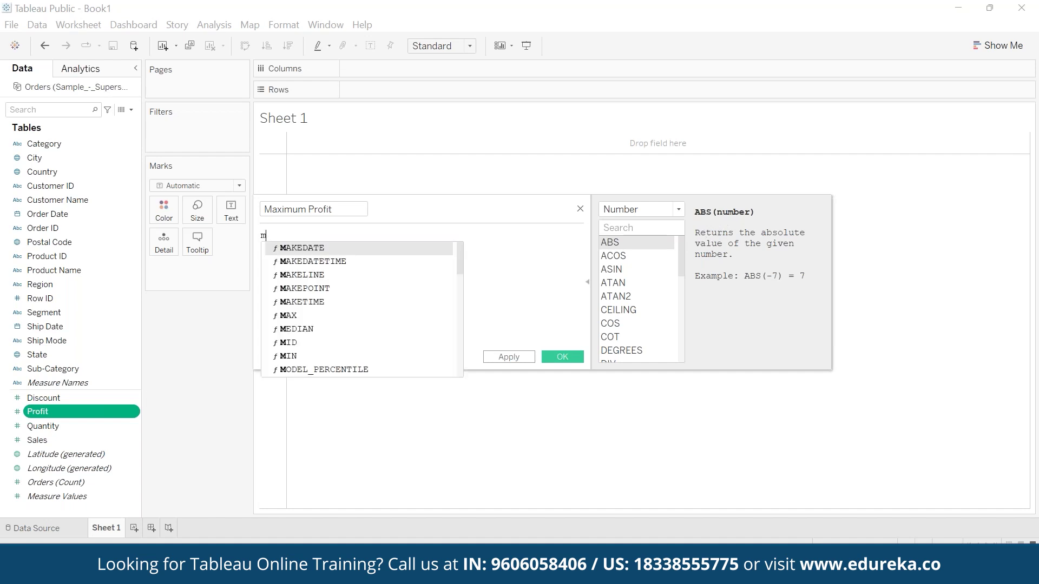
{"action": "type", "text": "ax"}
{"action": "key", "text": "Return"}
{"action": "type", "text": "pro"}
{"action": "key", "text": "Down"}
{"action": "key", "text": "Down"}
{"action": "key", "text": "Return"}
{"action": "left_click", "coordinate": [351, 274]}
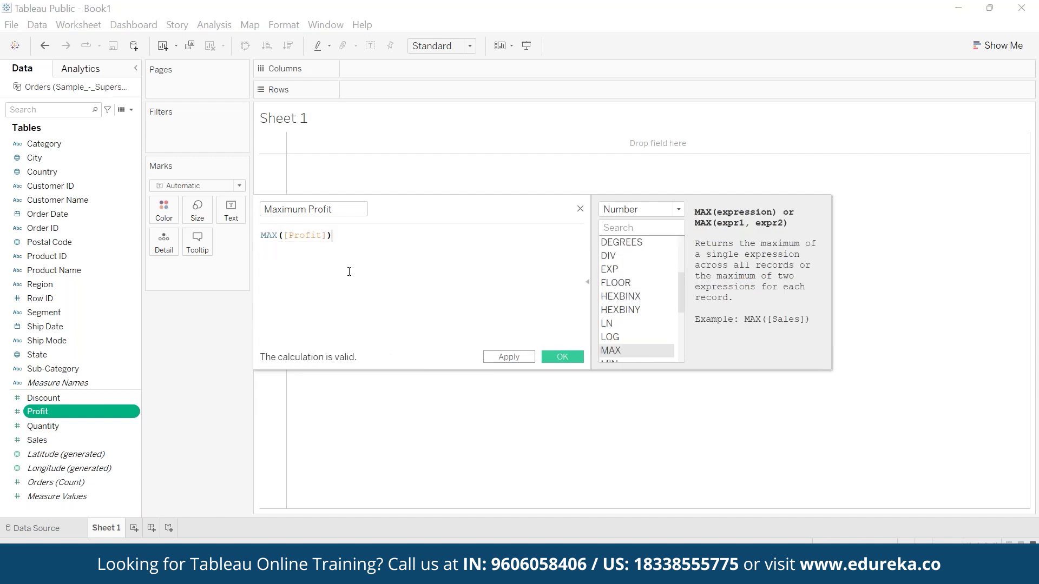
{"action": "left_click_drag", "start_coordinate": [328, 235], "coordinate": [285, 233]}
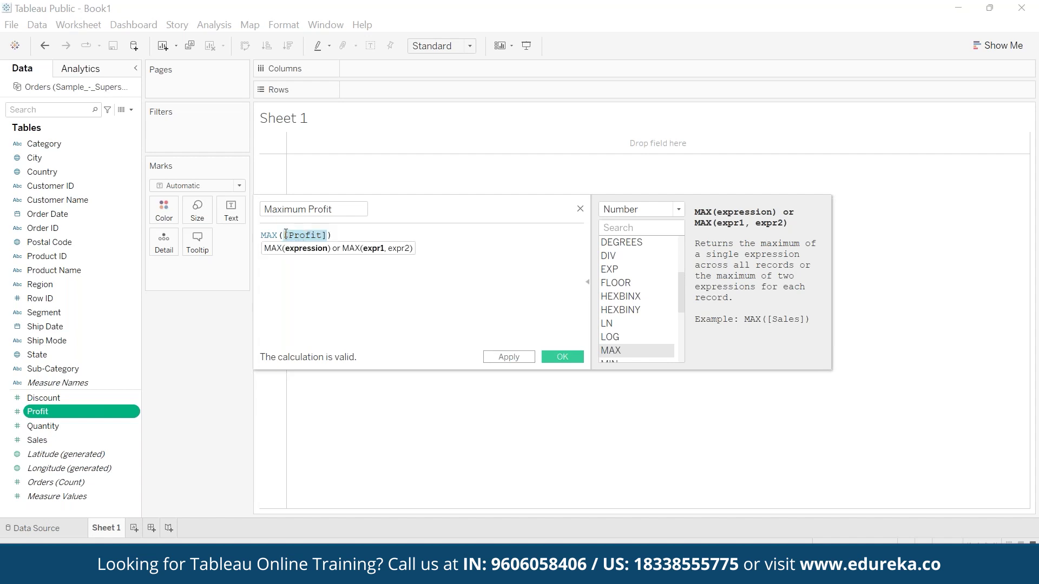
{"action": "left_click", "coordinate": [355, 285]}
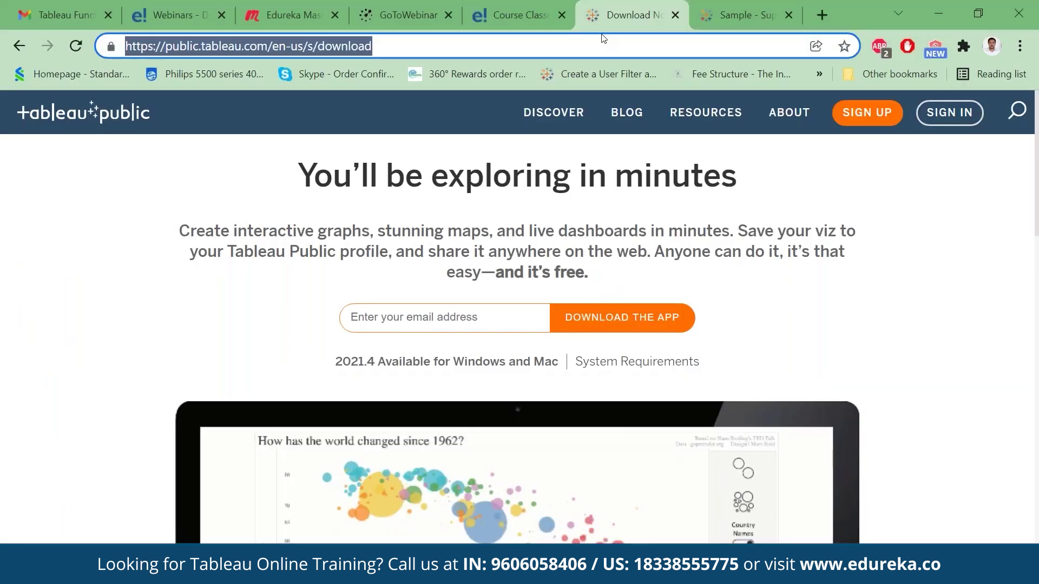
Step: In a new browser tab, search Google for "tableau functions in alphabetical order"
{"action": "left_click", "coordinate": [824, 14]}
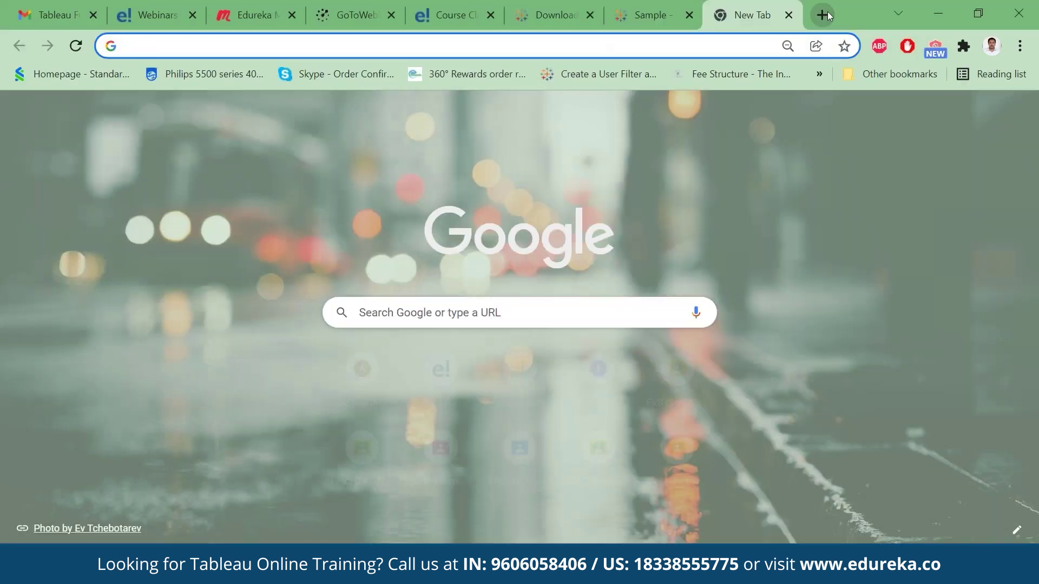
{"action": "type", "text": "tableeau function"}
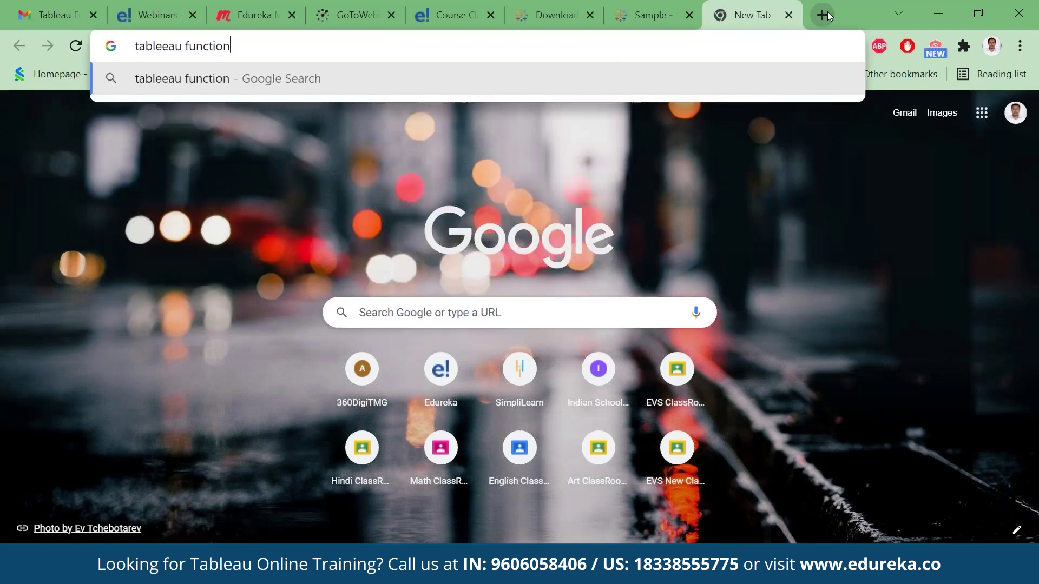
{"action": "type", "text": "s in al"}
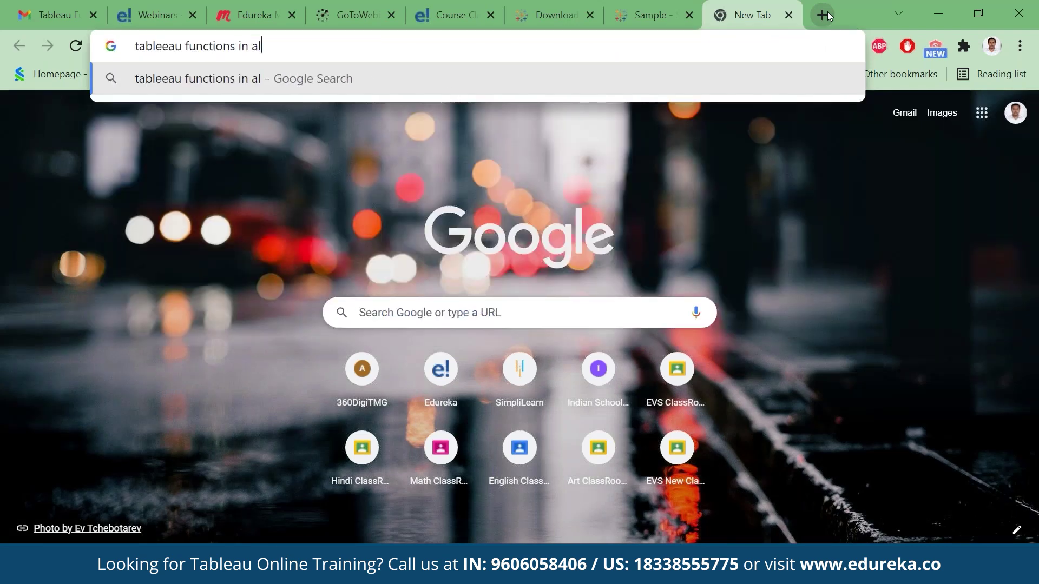
{"action": "type", "text": "phabetical order"}
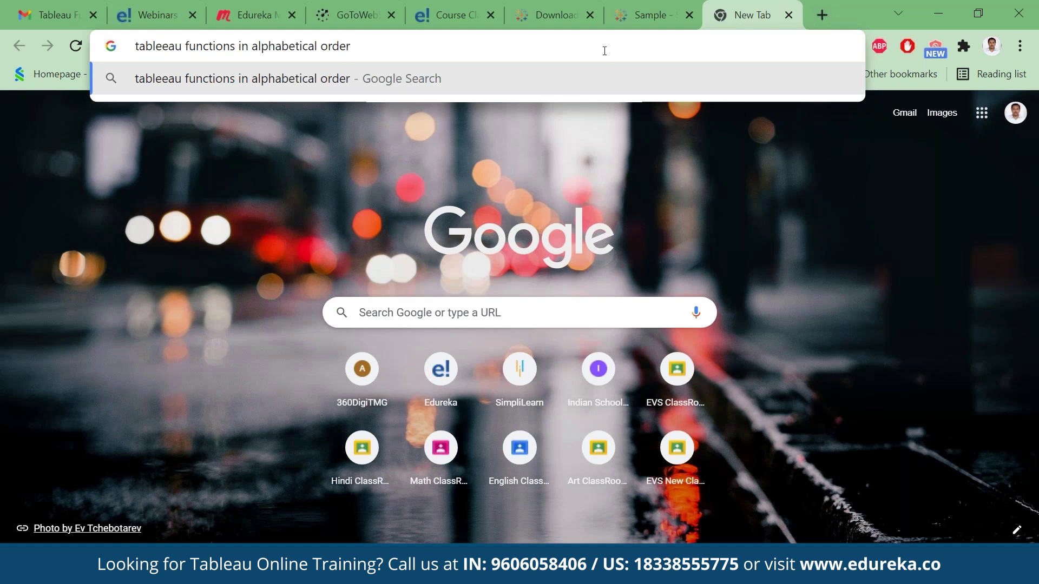
{"action": "left_click", "coordinate": [163, 46]}
{"action": "key", "text": "BackSpace"}
{"action": "key", "text": "Return"}
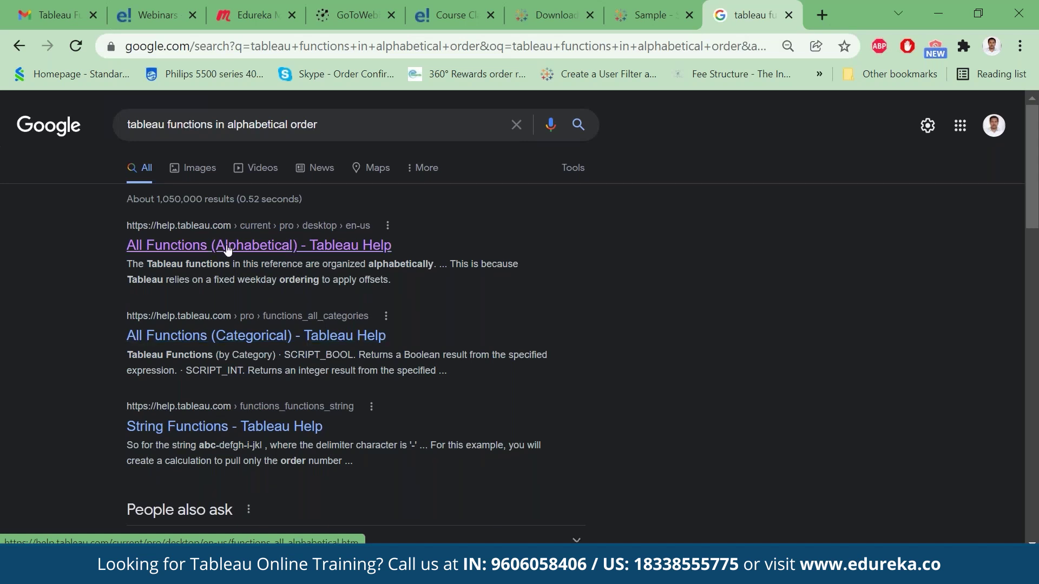
Step: Open the All Functions (Categorical) Tableau Help page and examine the syntax and descriptions in its Number functions section
{"action": "left_click", "coordinate": [243, 335]}
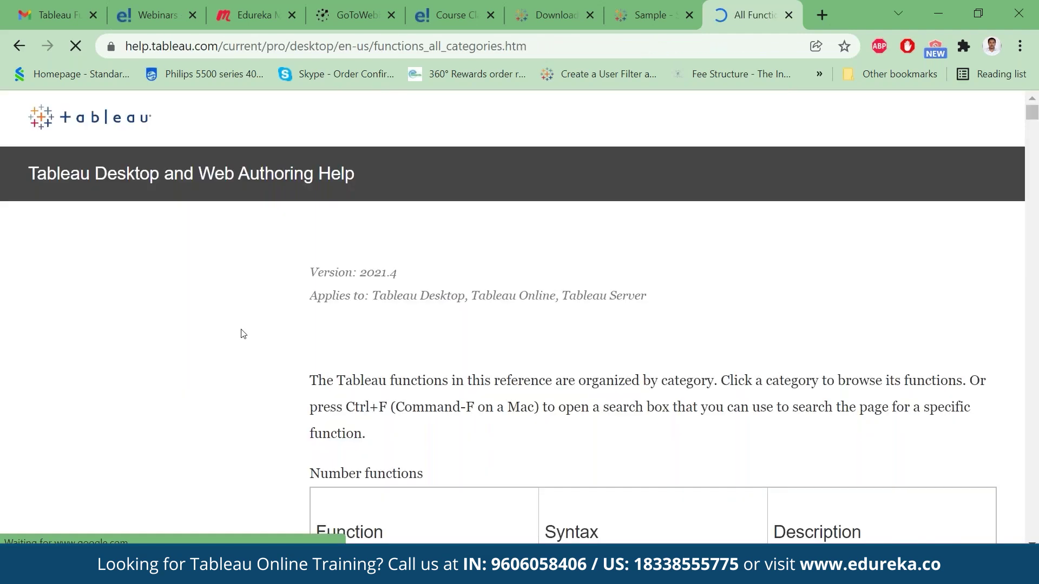
{"action": "left_click", "coordinate": [1034, 437]}
{"action": "scroll", "coordinate": [326, 197], "scroll_direction": "up", "scroll_amount": 1}
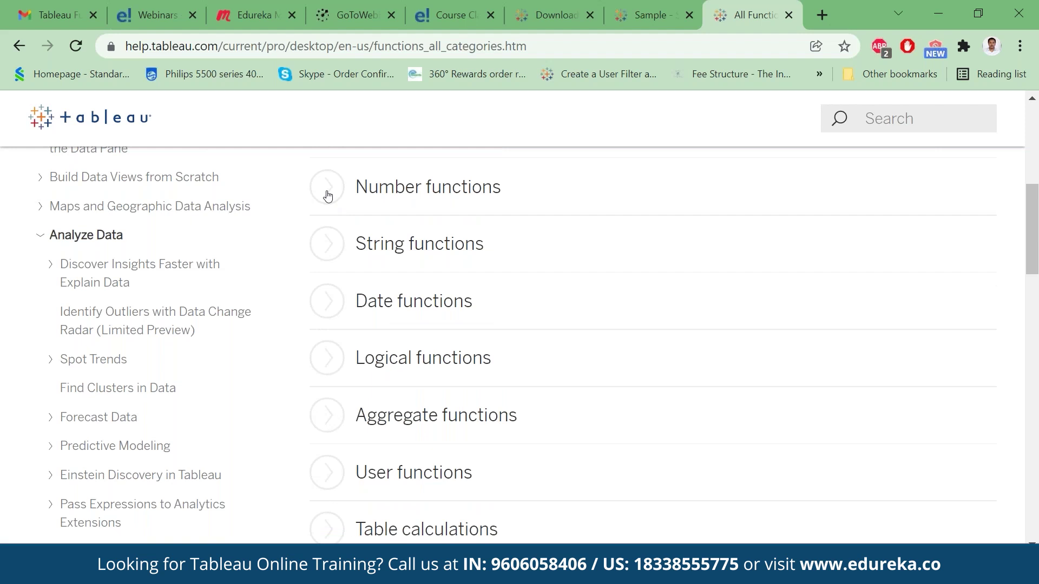
{"action": "left_click", "coordinate": [328, 190]}
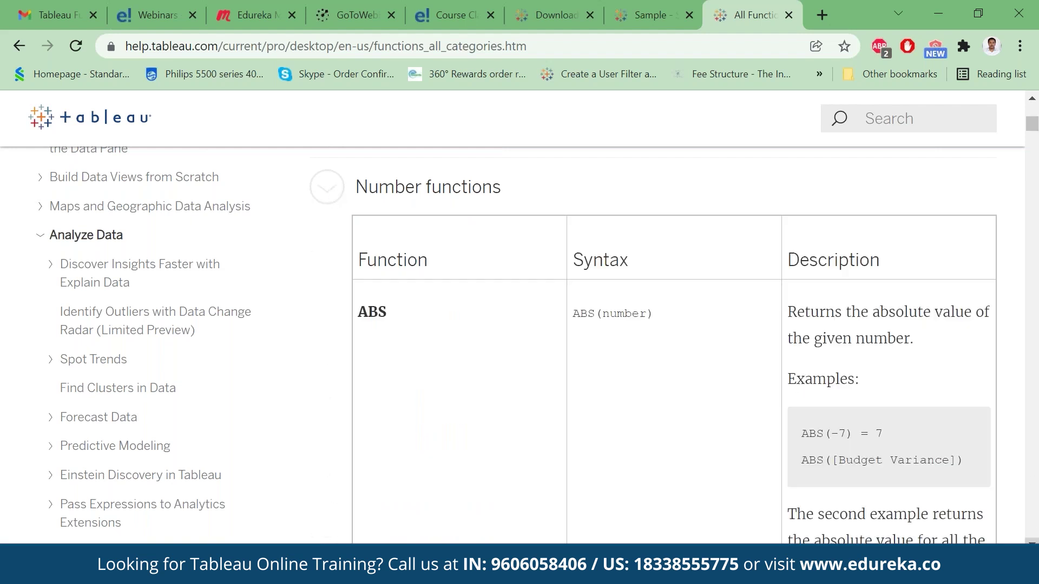
{"action": "scroll", "coordinate": [530, 347], "scroll_direction": "down", "scroll_amount": 5}
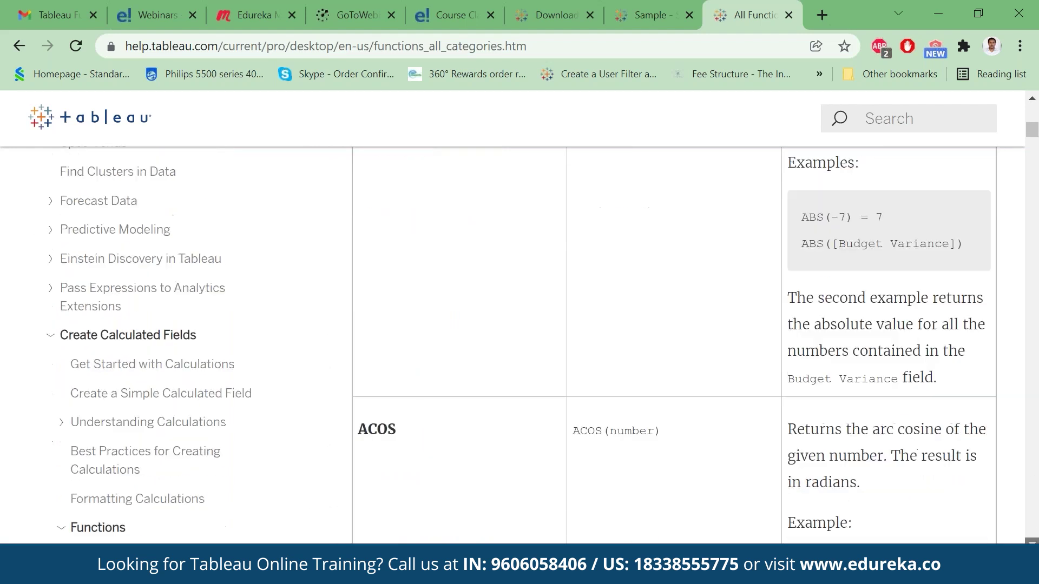
{"action": "scroll", "coordinate": [912, 353], "scroll_direction": "down", "scroll_amount": 1}
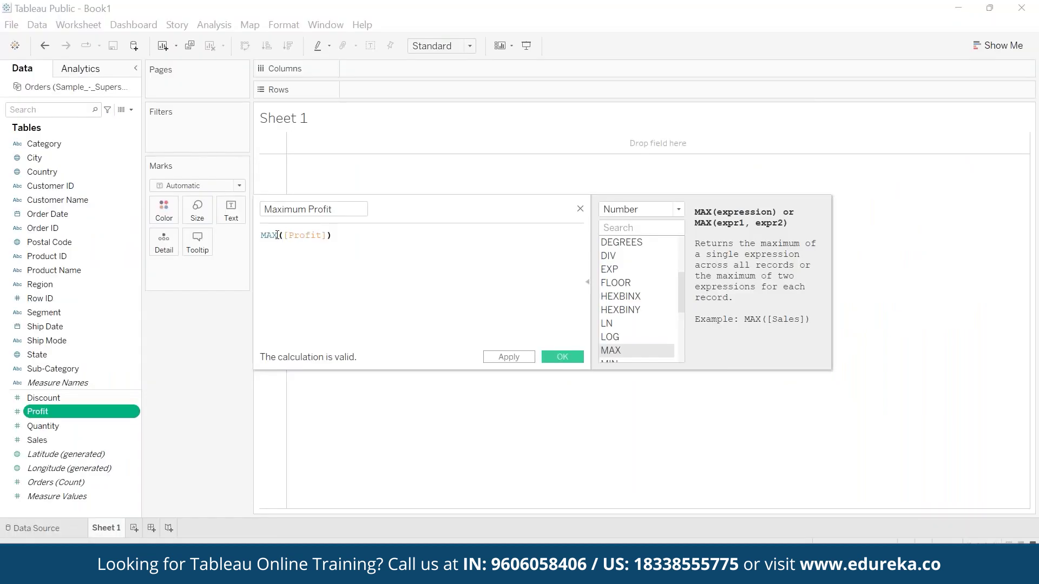
Step: Back in Tableau Public, save the Maximum Profit calculation as max([Profit]) and show the field as text in Sheet 1
{"action": "left_click_drag", "start_coordinate": [278, 235], "coordinate": [259, 235]}
{"action": "type", "text": "max"}
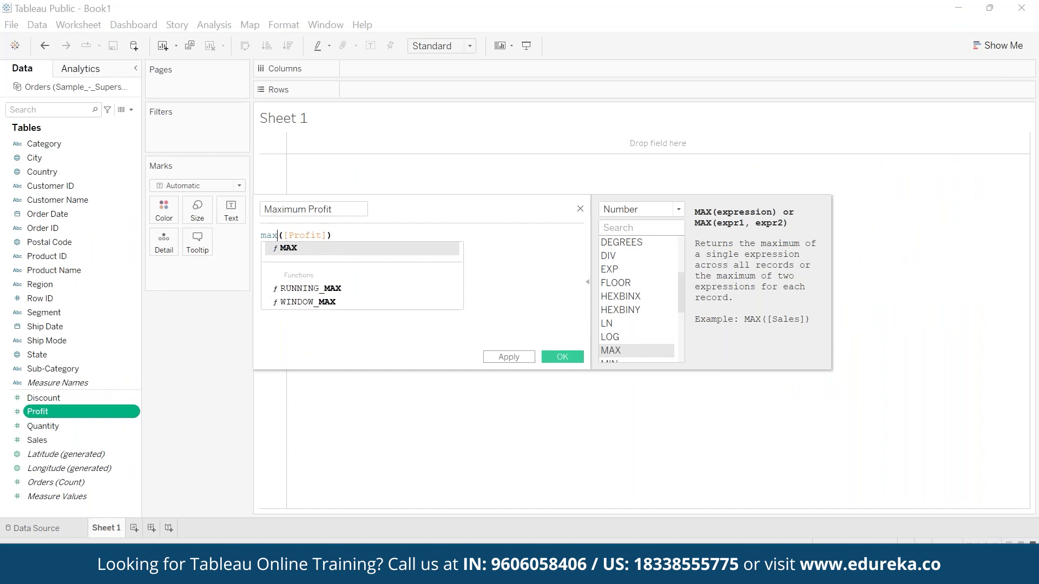
{"action": "left_click", "coordinate": [548, 284]}
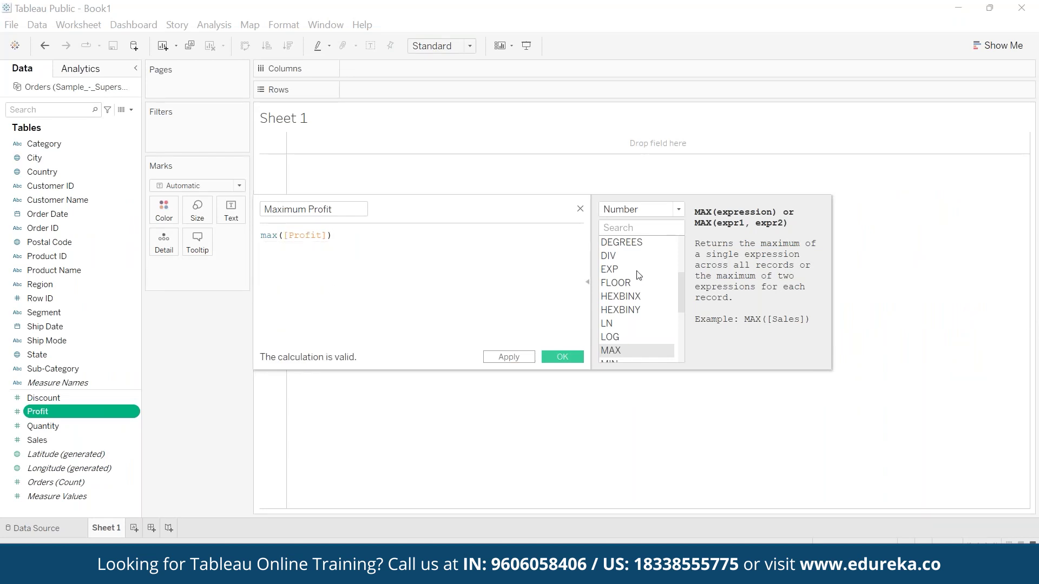
{"action": "left_click", "coordinate": [562, 362]}
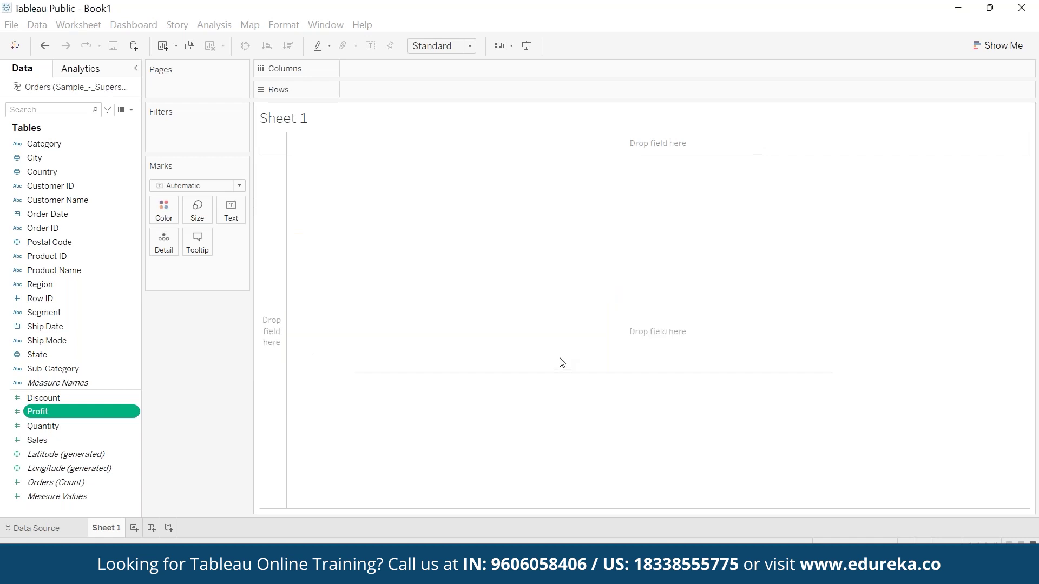
{"action": "left_click_drag", "start_coordinate": [76, 412], "coordinate": [227, 216]}
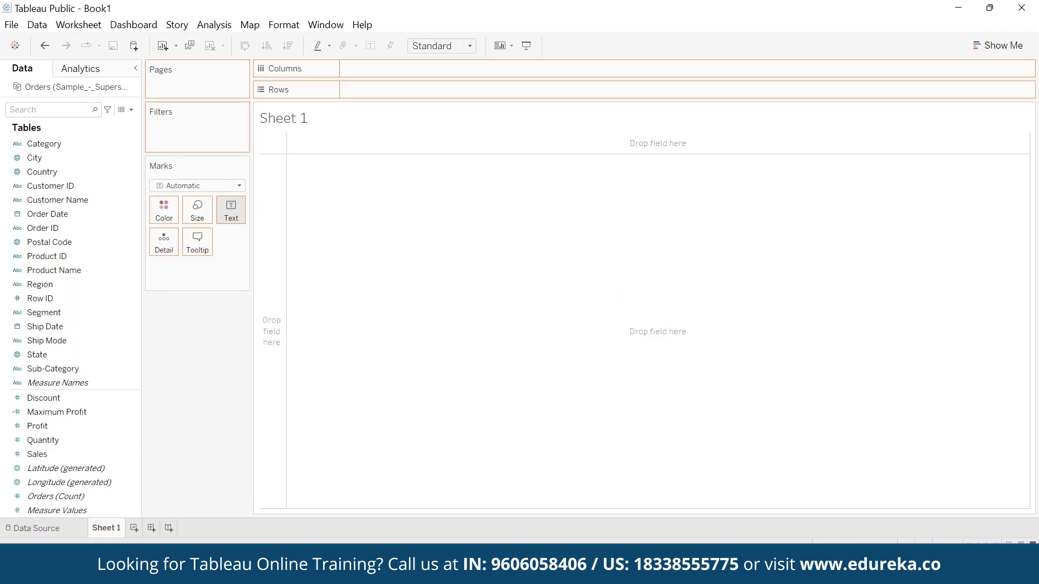
{"action": "mouse_move", "coordinate": [278, 146]}
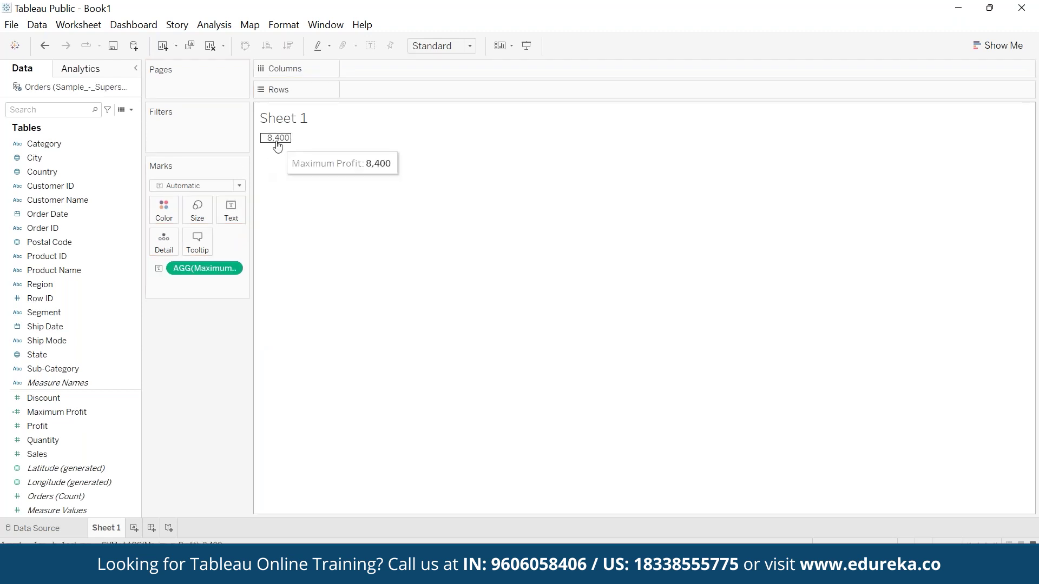
Step: View the full Orders data and sort it by Profit in descending order to check the highest profit value
{"action": "left_click", "coordinate": [122, 111]}
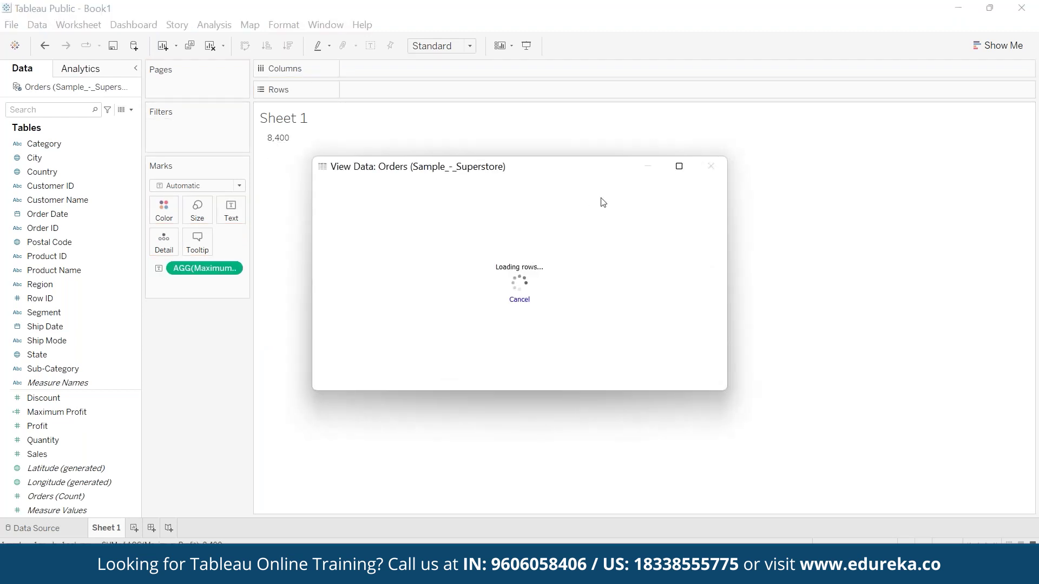
{"action": "left_click", "coordinate": [680, 171]}
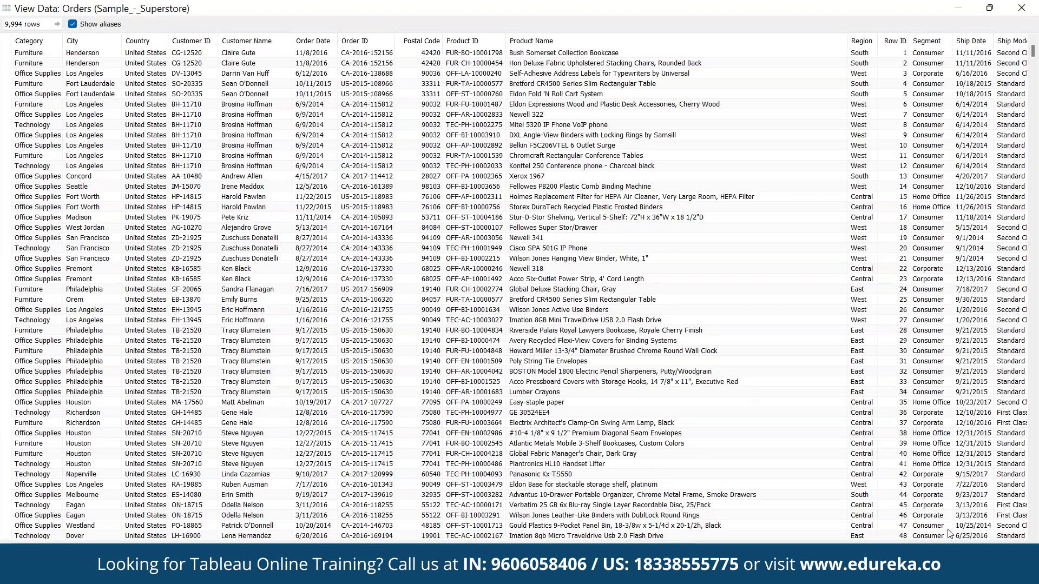
{"action": "left_click", "coordinate": [936, 54]}
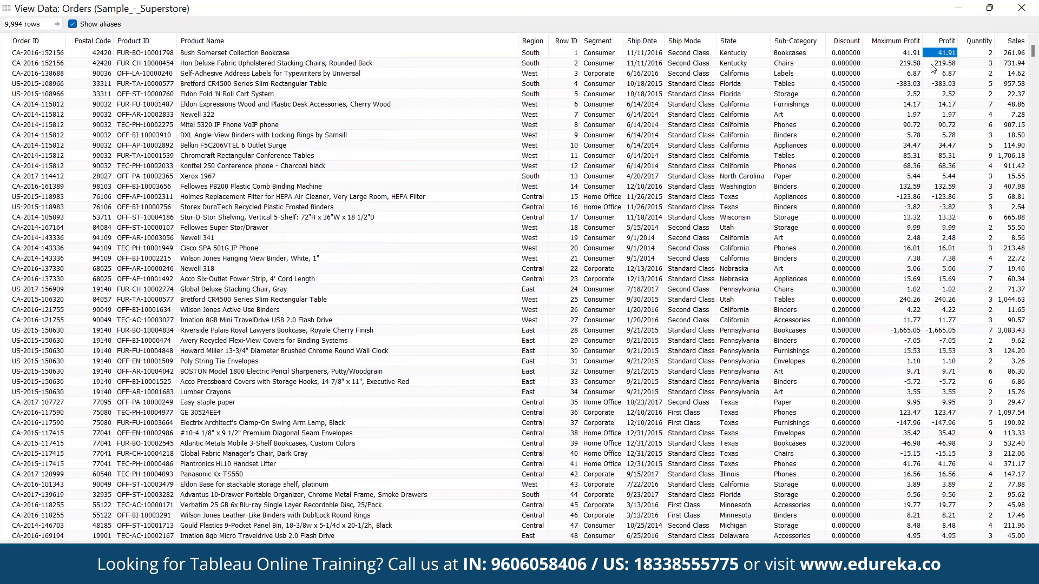
{"action": "left_click", "coordinate": [932, 65]}
{"action": "left_click", "coordinate": [931, 76]}
{"action": "left_click", "coordinate": [947, 41]}
{"action": "left_click", "coordinate": [946, 43]}
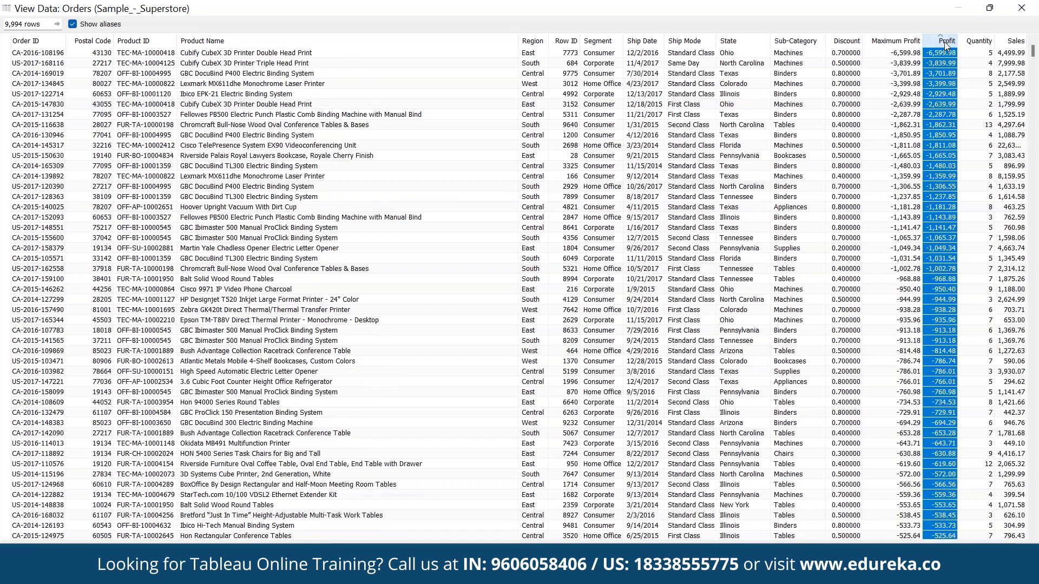
{"action": "left_click", "coordinate": [946, 44]}
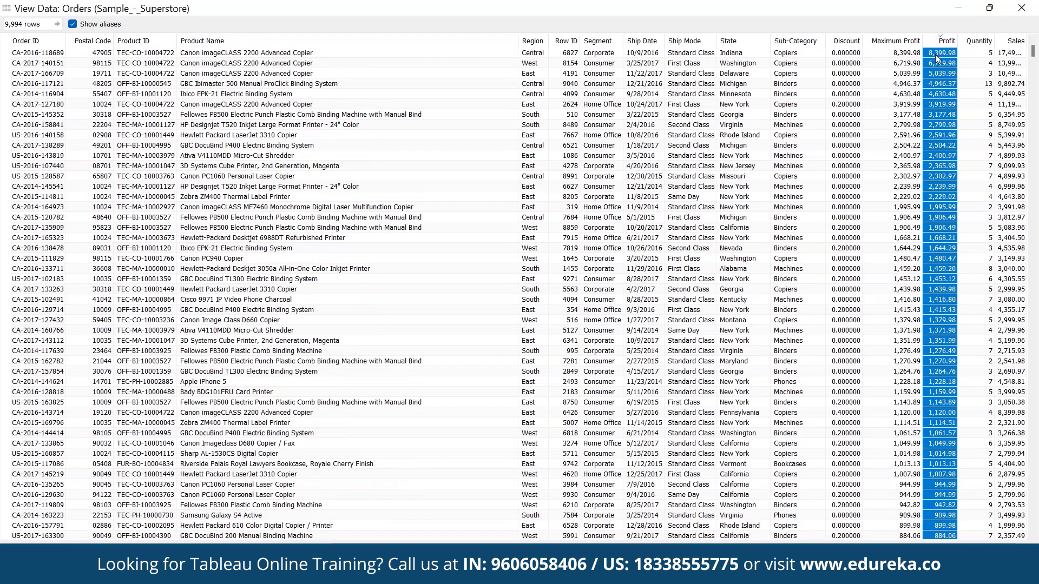
{"action": "left_click", "coordinate": [1020, 13]}
Step: Start a new calculated field named "Minimum Profit"
{"action": "left_click", "coordinate": [215, 26]}
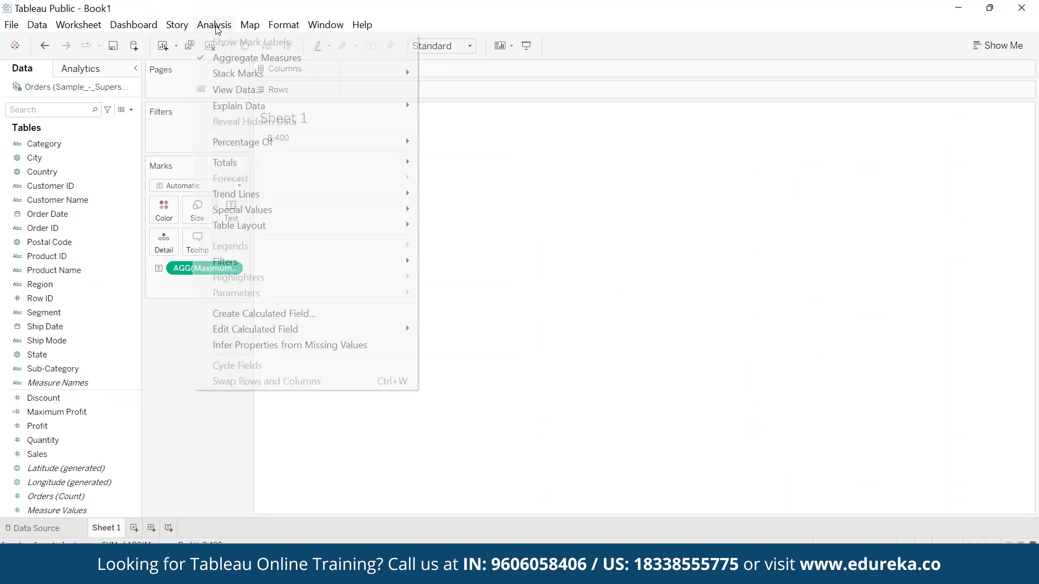
{"action": "left_click", "coordinate": [301, 314]}
{"action": "type", "text": "Minimum profit"}
{"action": "key", "text": "Left"}
{"action": "key", "text": "Left"}
{"action": "key", "text": "Left"}
{"action": "key", "text": "Left"}
{"action": "key", "text": "Left"}
{"action": "key", "text": "BackSpace"}
{"action": "type", "text": "P"}
Step: Enter the formula MIN([Profit]) for the Minimum Profit field and save the calculation
{"action": "left_click", "coordinate": [303, 316]}
{"action": "type", "text": "MIN(p"}
{"action": "type", "text": "rof"}
{"action": "key", "text": "Return"}
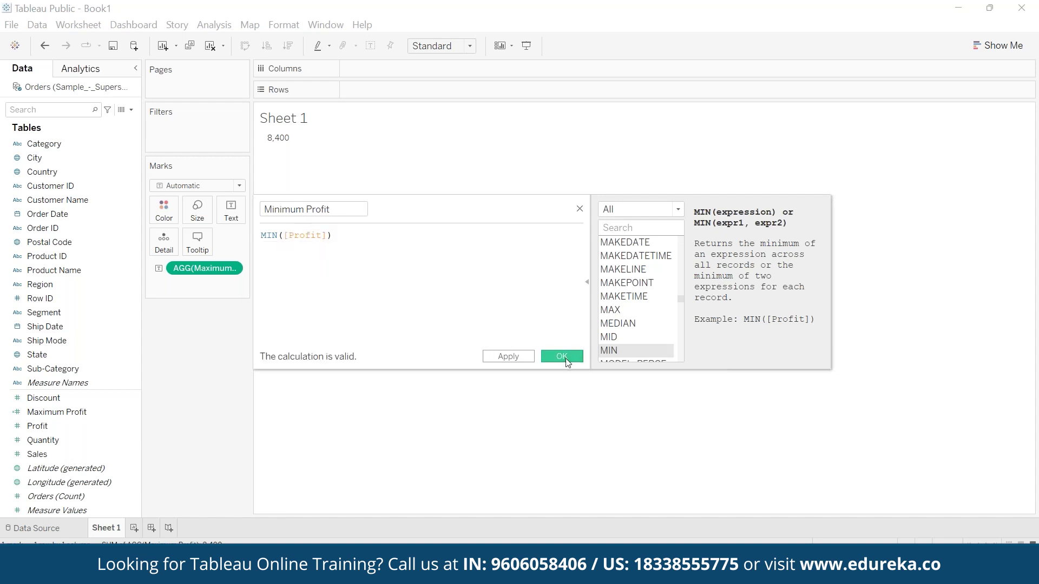
{"action": "left_click", "coordinate": [562, 356]}
Step: Add the Minimum Profit and Profit fields as text marks in Sheet 1
{"action": "left_click_drag", "start_coordinate": [57, 427], "coordinate": [224, 214]}
{"action": "mouse_move", "coordinate": [277, 157]}
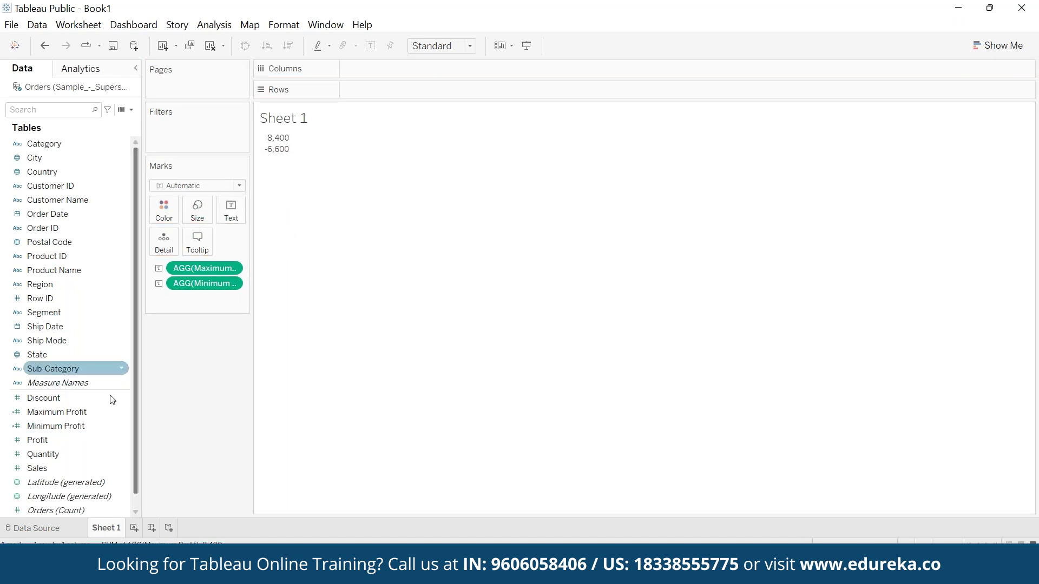
{"action": "left_click_drag", "start_coordinate": [51, 440], "coordinate": [229, 212]}
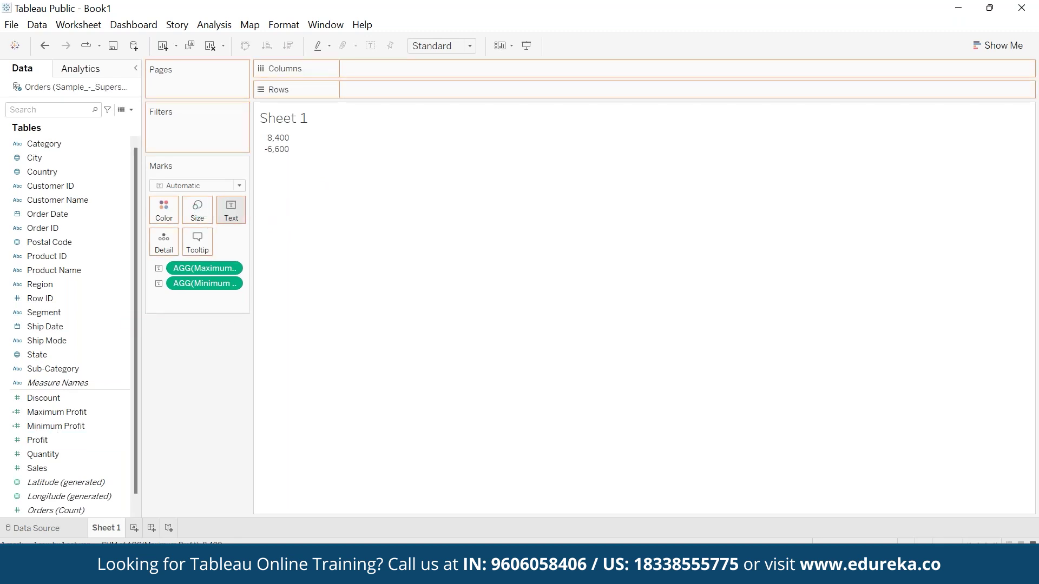
Step: Start another calculated field and name it "Average Profit"
{"action": "left_click", "coordinate": [214, 25]}
{"action": "left_click", "coordinate": [287, 314]}
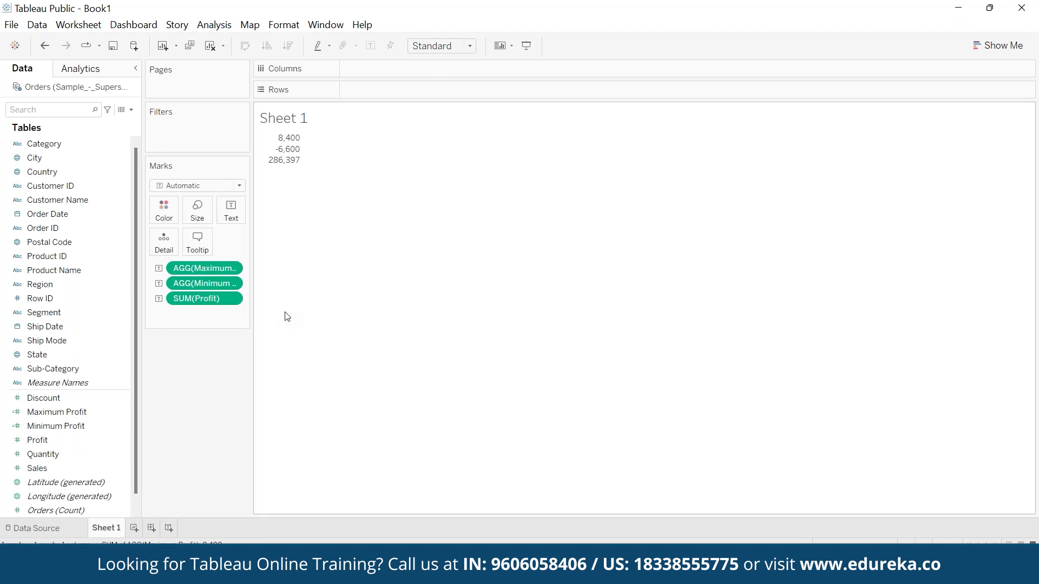
{"action": "type", "text": "Average"}
{"action": "key", "text": "BackSpace"}
{"action": "key", "text": "BackSpace"}
{"action": "key", "text": "BackSpace"}
{"action": "key", "text": "BackSpace"}
{"action": "type", "text": "ra"}
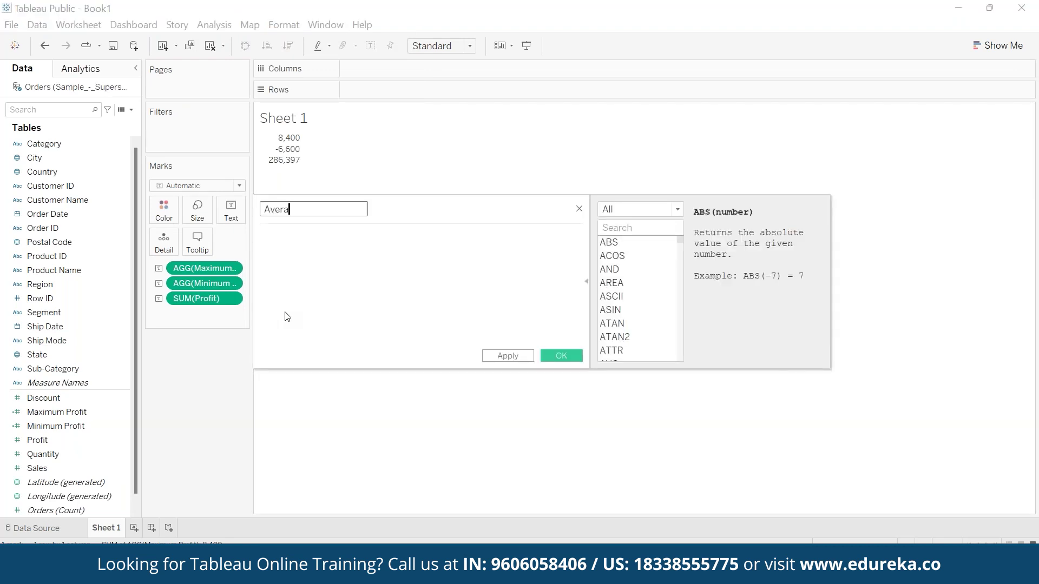
{"action": "type", "text": "ge Profit"}
Step: Save the Average Profit calculation with the formula AVG([Profit]) and show the field as text in Sheet 1
{"action": "key", "text": "Tab"}
{"action": "type", "text": "avg"}
{"action": "key", "text": "Return"}
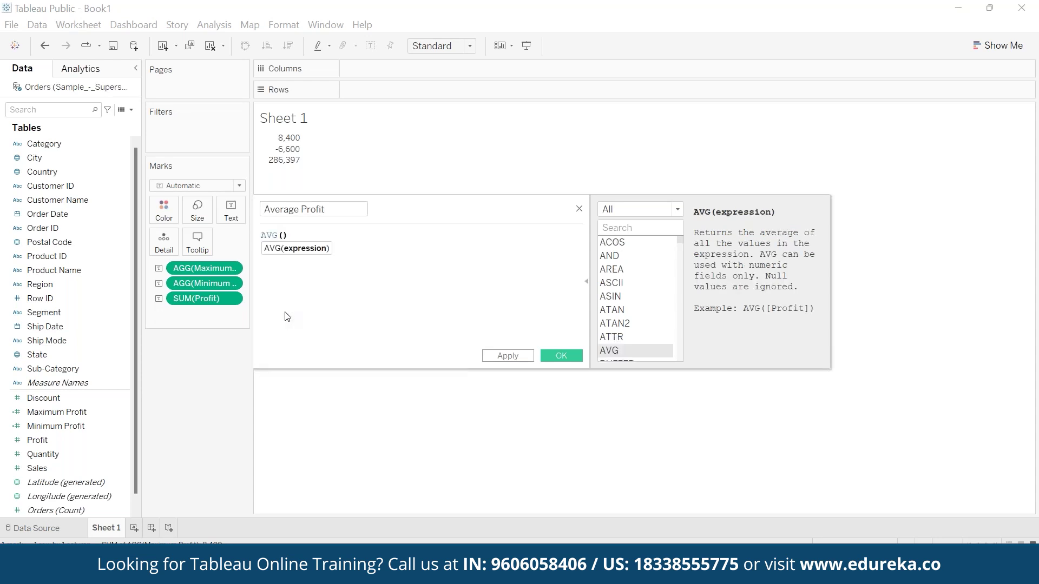
{"action": "type", "text": "pro"}
{"action": "key", "text": "Down"}
{"action": "key", "text": "Down"}
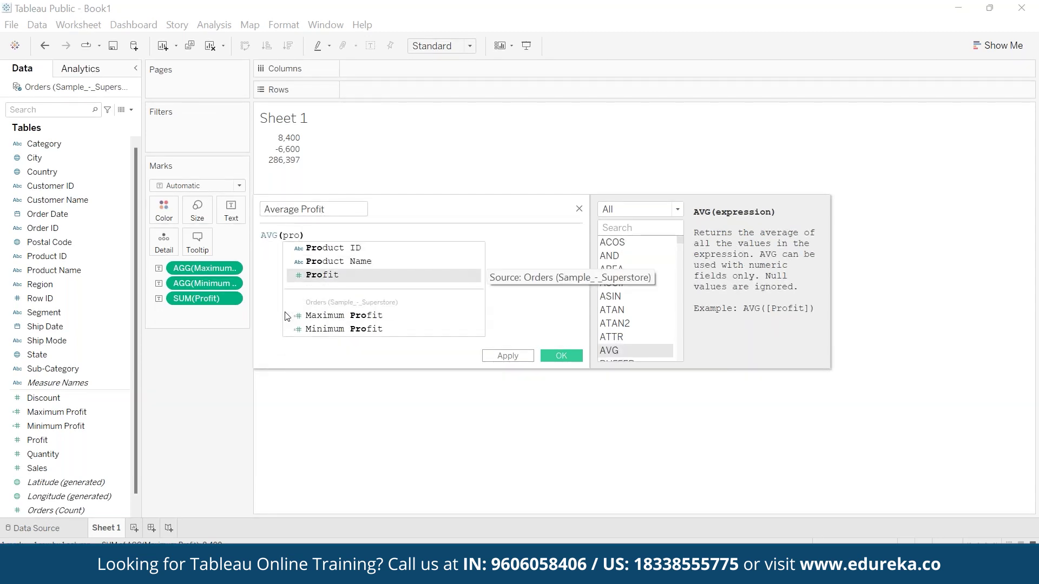
{"action": "key", "text": "Return"}
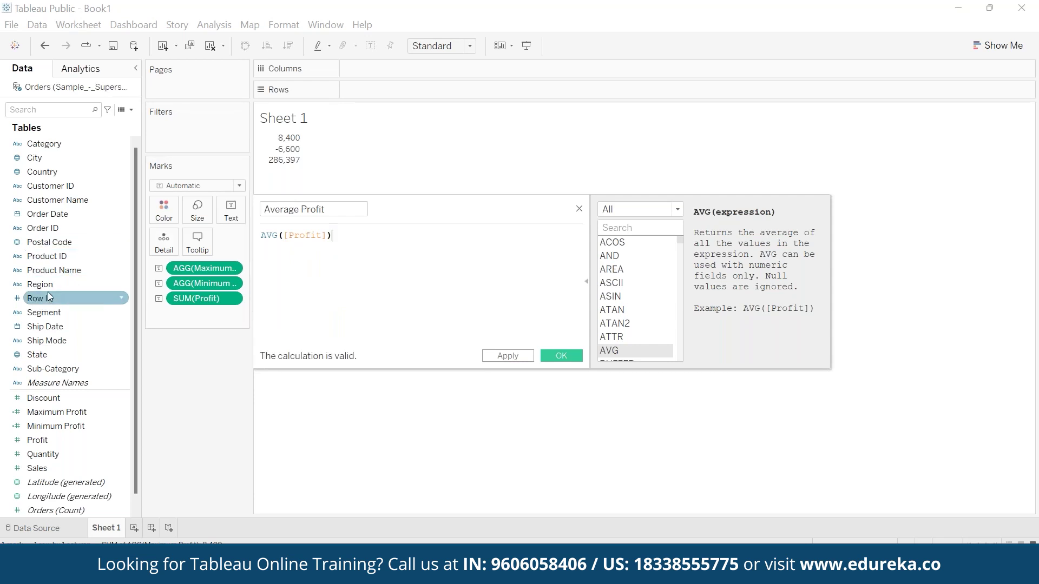
{"action": "left_click", "coordinate": [554, 352]}
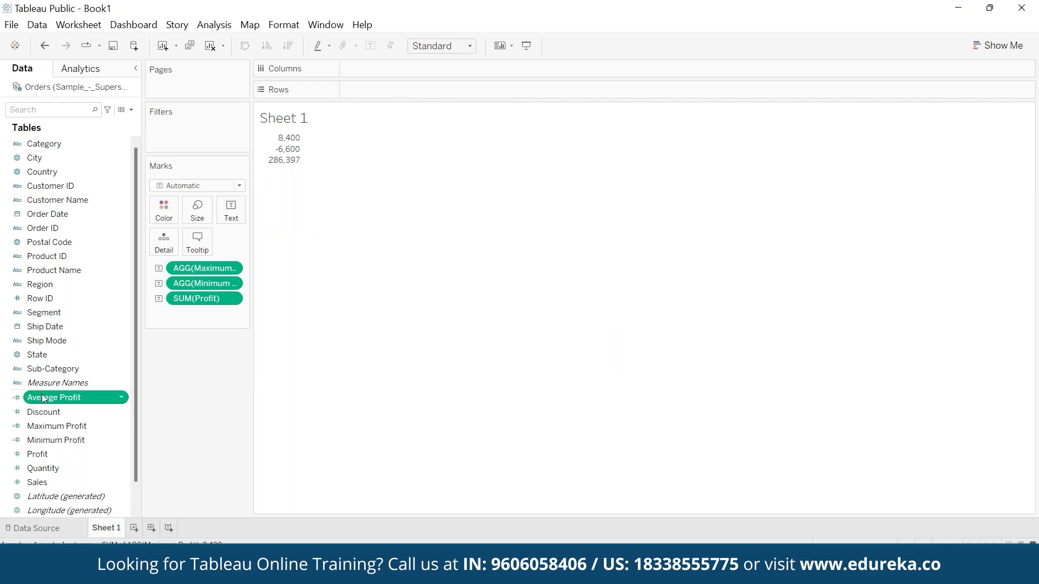
{"action": "left_click_drag", "start_coordinate": [43, 399], "coordinate": [231, 210]}
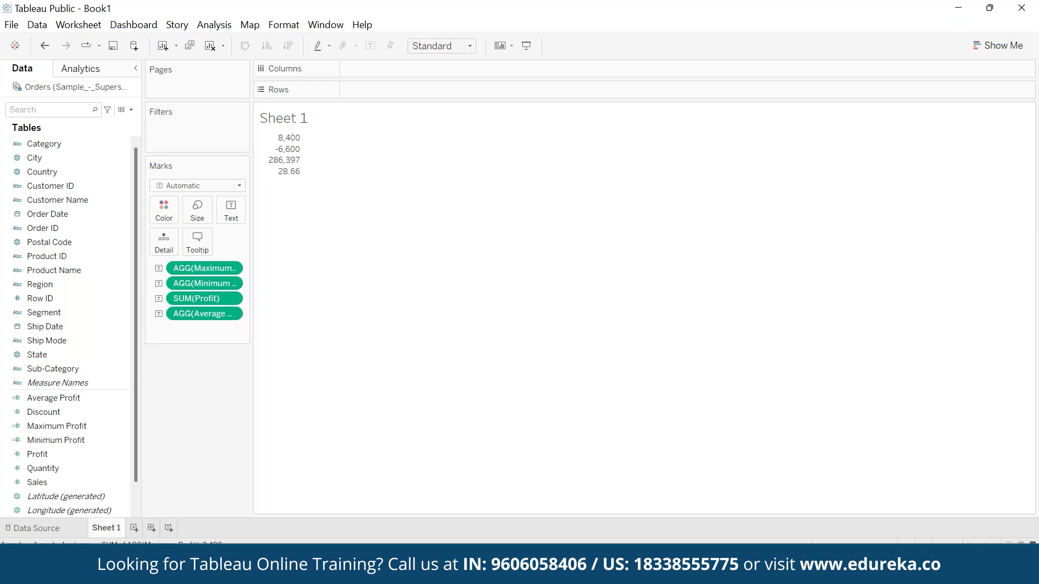
{"action": "left_click", "coordinate": [760, 500]}
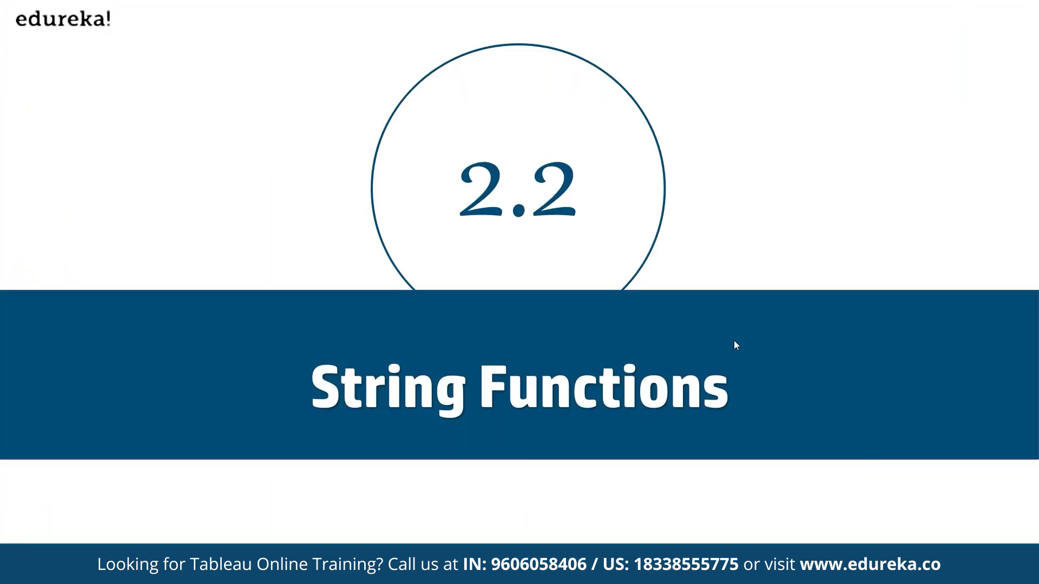
{"action": "left_click", "coordinate": [734, 340]}
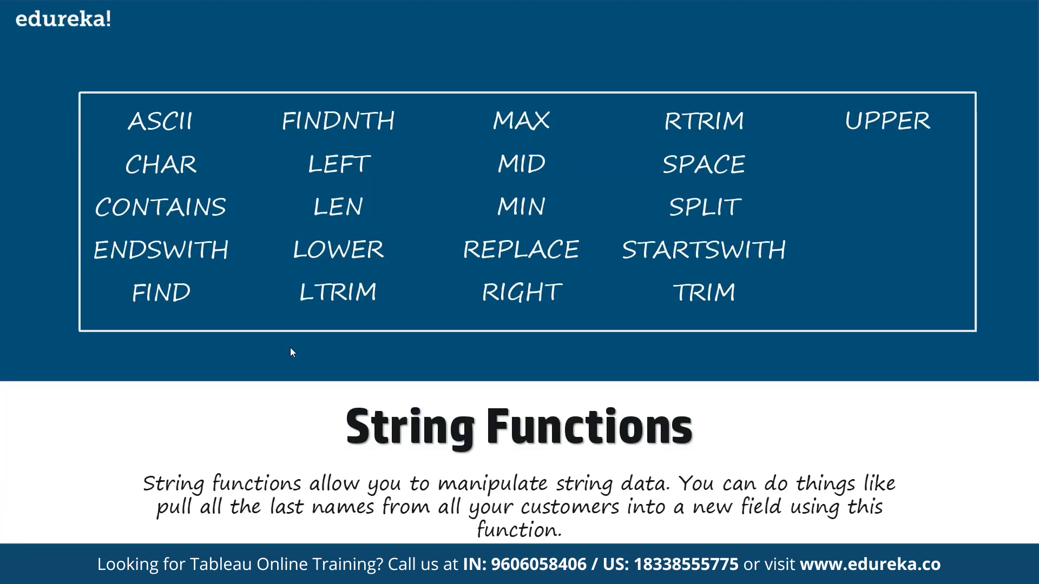
{"action": "left_click", "coordinate": [282, 390]}
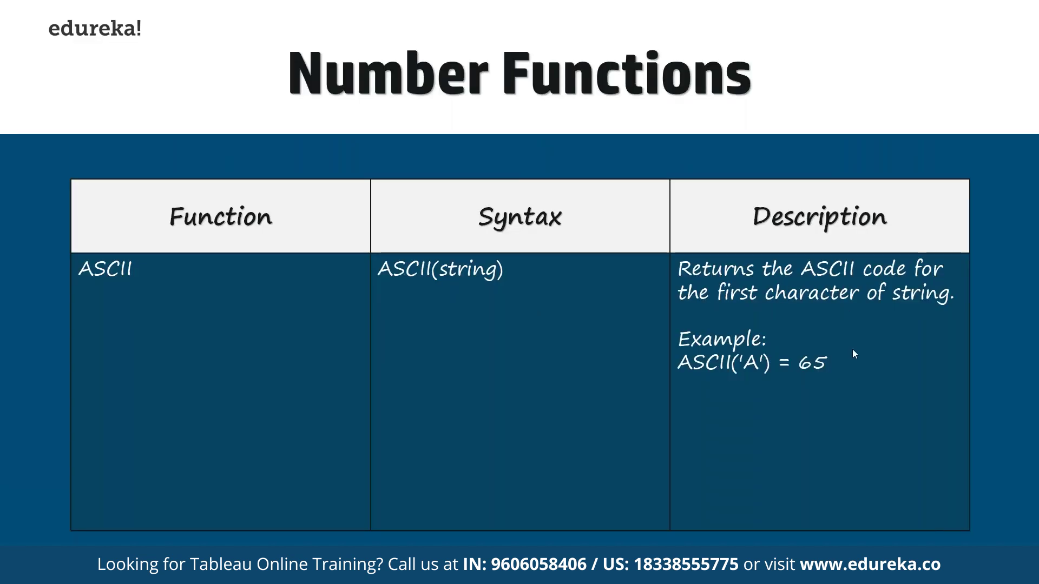
{"action": "left_click", "coordinate": [750, 382]}
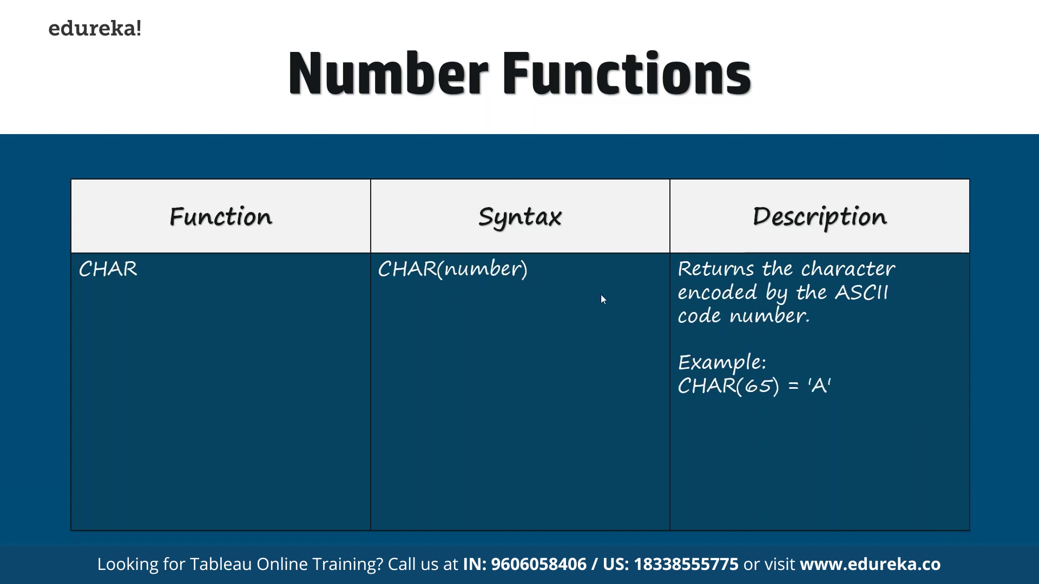
{"action": "left_click", "coordinate": [818, 410]}
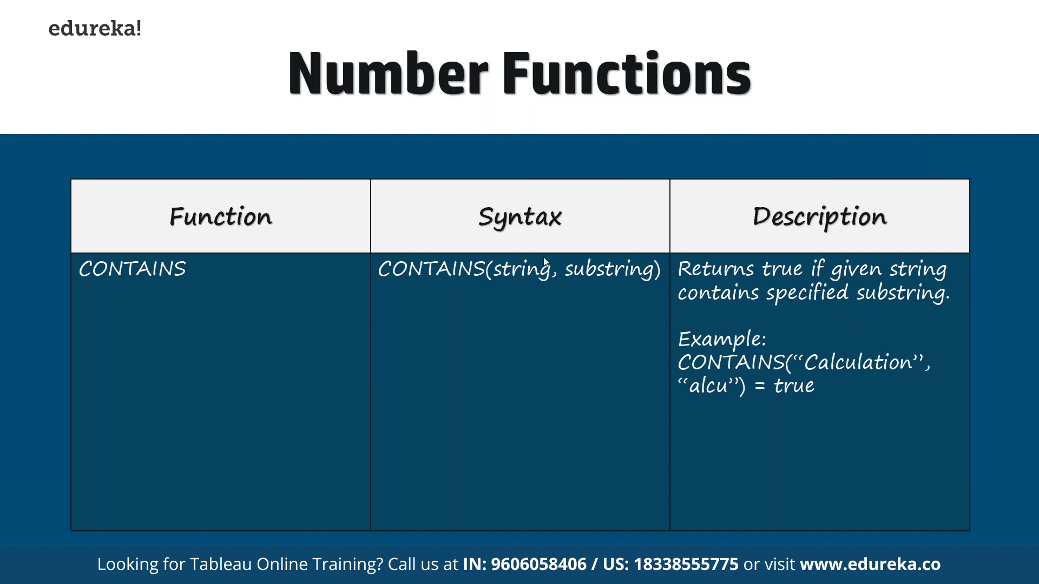
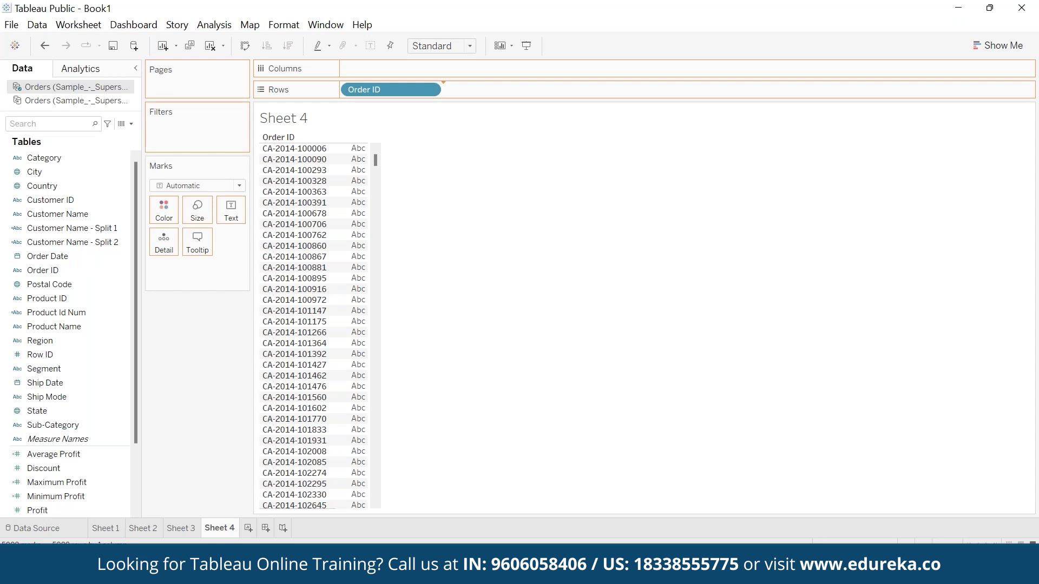
Step: Add Order Date after Order ID in the rows of Sheet 4 as a custom date with Month / Day / Year detail
{"action": "left_click", "coordinate": [533, 92]}
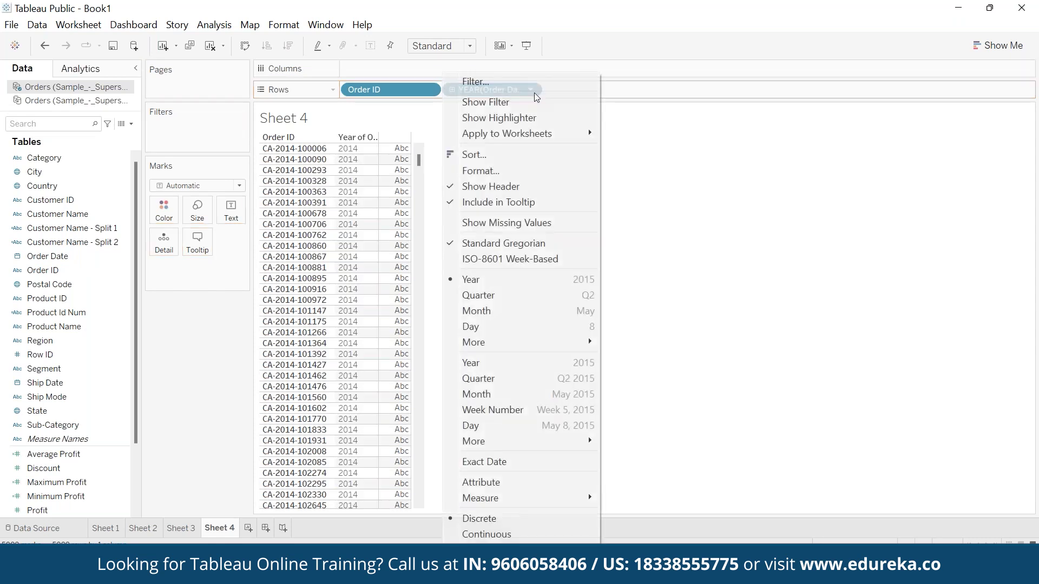
{"action": "mouse_move", "coordinate": [542, 342]}
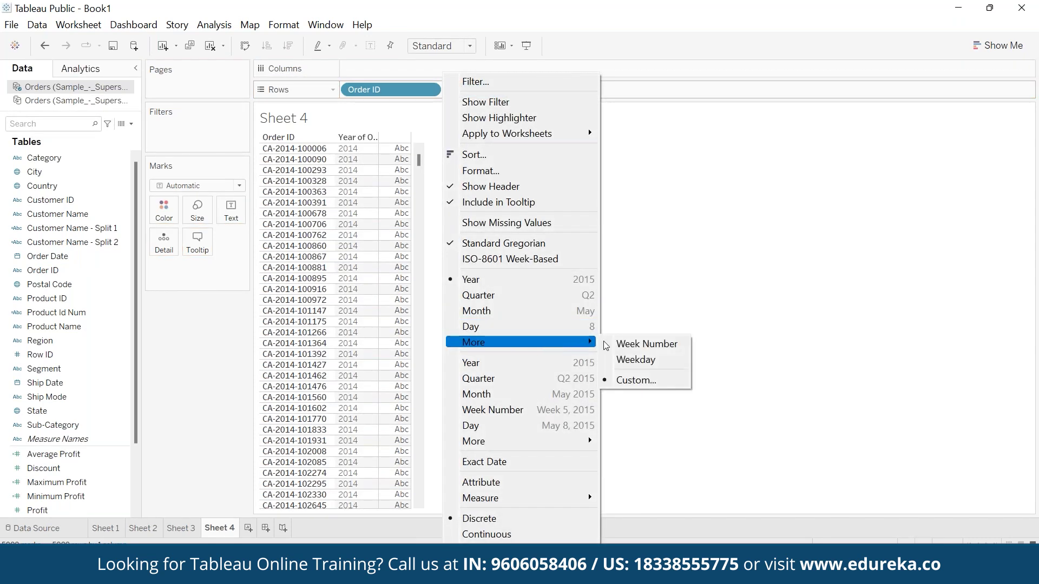
{"action": "left_click", "coordinate": [633, 380]}
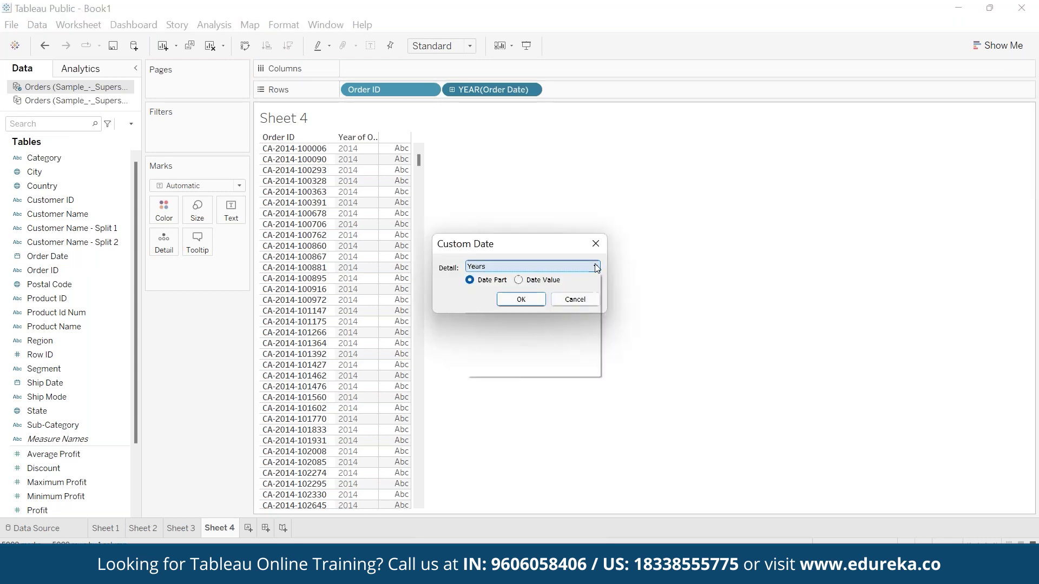
{"action": "left_click", "coordinate": [597, 267]}
{"action": "left_click", "coordinate": [522, 339]}
{"action": "left_click", "coordinate": [522, 301]}
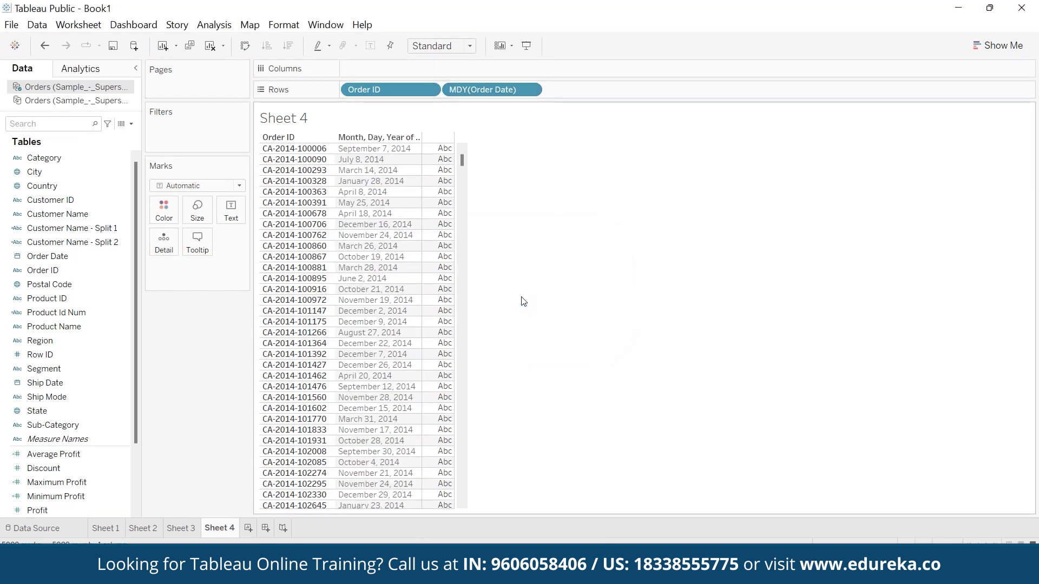
Step: Add Ship Date to the rows with Month / Day / Year detail and inspect the first order's two dates
{"action": "left_click", "coordinate": [69, 386]}
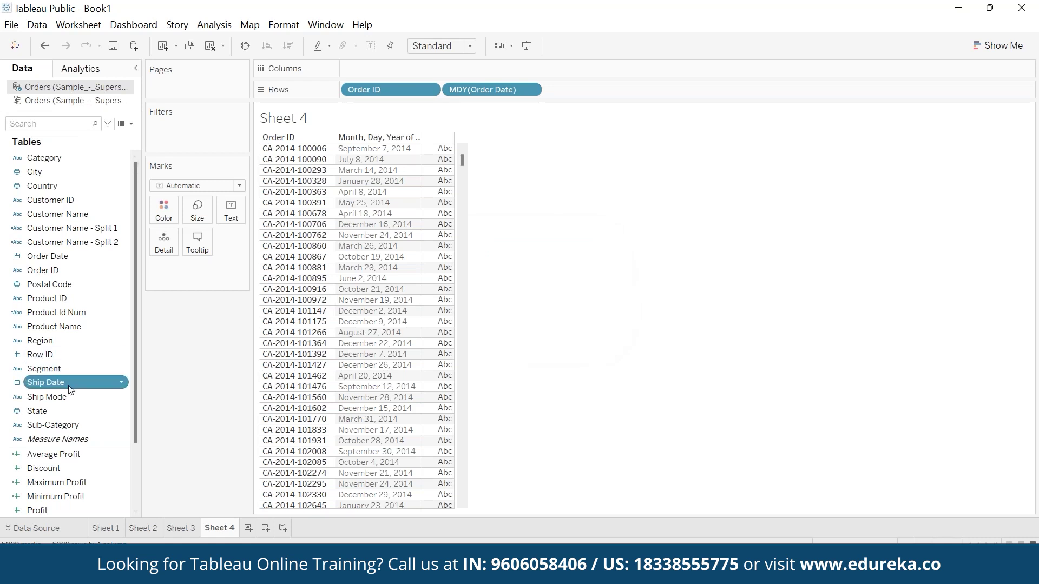
{"action": "mouse_move", "coordinate": [74, 374]}
{"action": "left_mouse_down"}
{"action": "mouse_move", "coordinate": [929, 50]}
{"action": "mouse_move", "coordinate": [547, 90]}
{"action": "mouse_move", "coordinate": [629, 90]}
{"action": "left_mouse_up"}
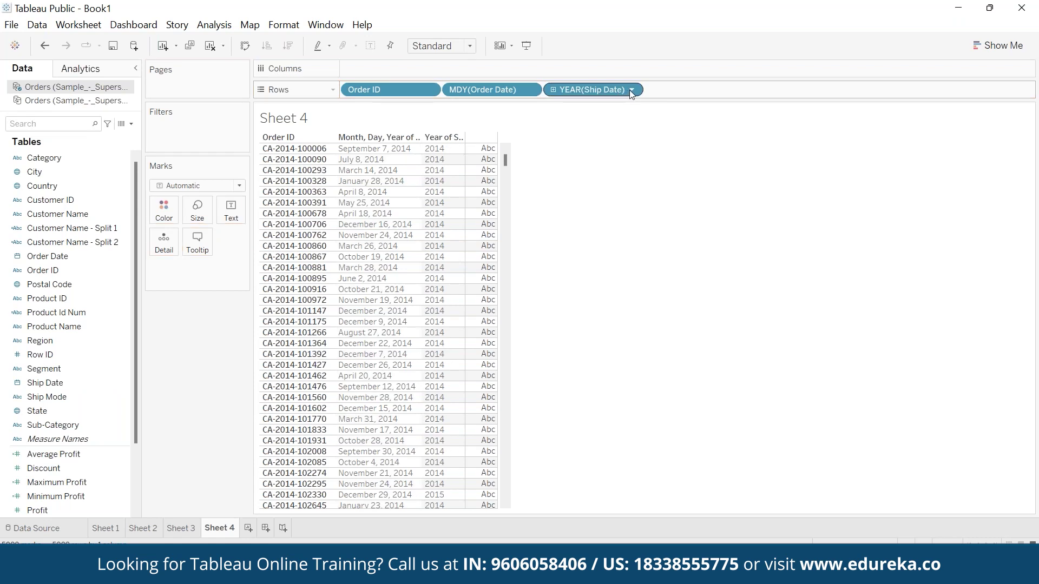
{"action": "left_click", "coordinate": [629, 90]}
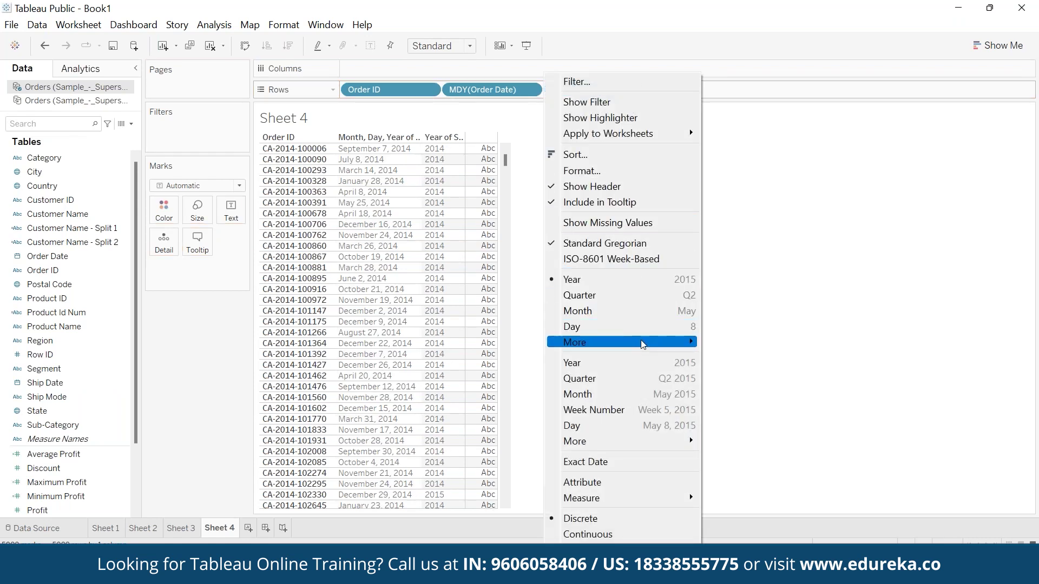
{"action": "mouse_move", "coordinate": [642, 342]}
{"action": "left_click", "coordinate": [745, 384]}
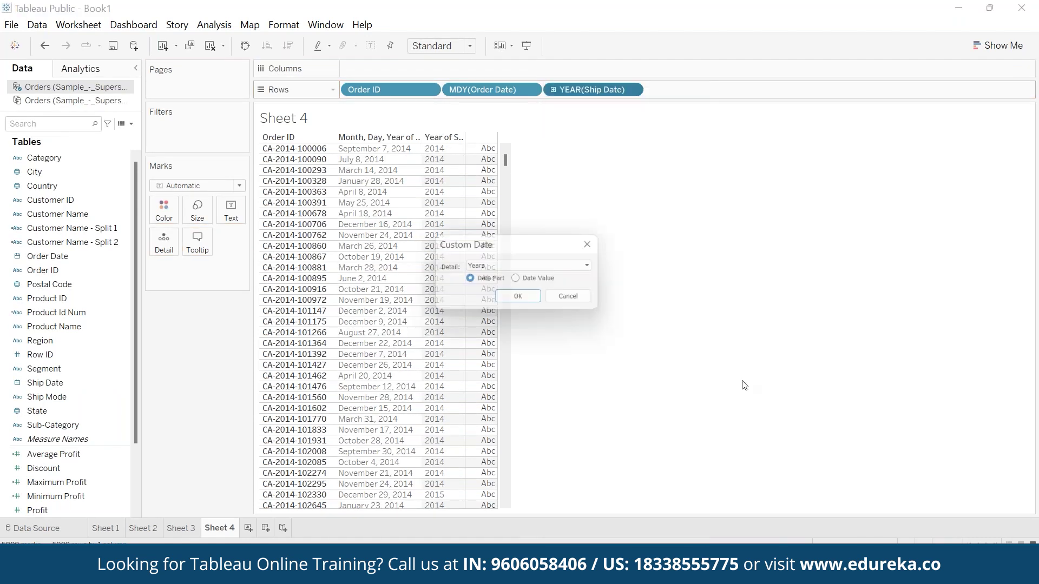
{"action": "left_click", "coordinate": [528, 267]}
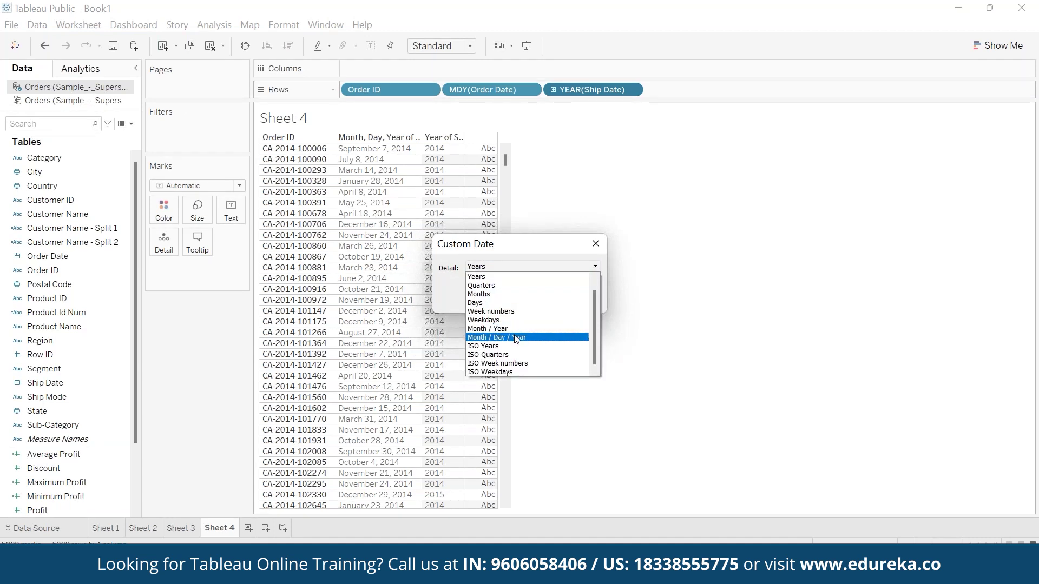
{"action": "left_click", "coordinate": [503, 337]}
{"action": "left_click", "coordinate": [520, 300]}
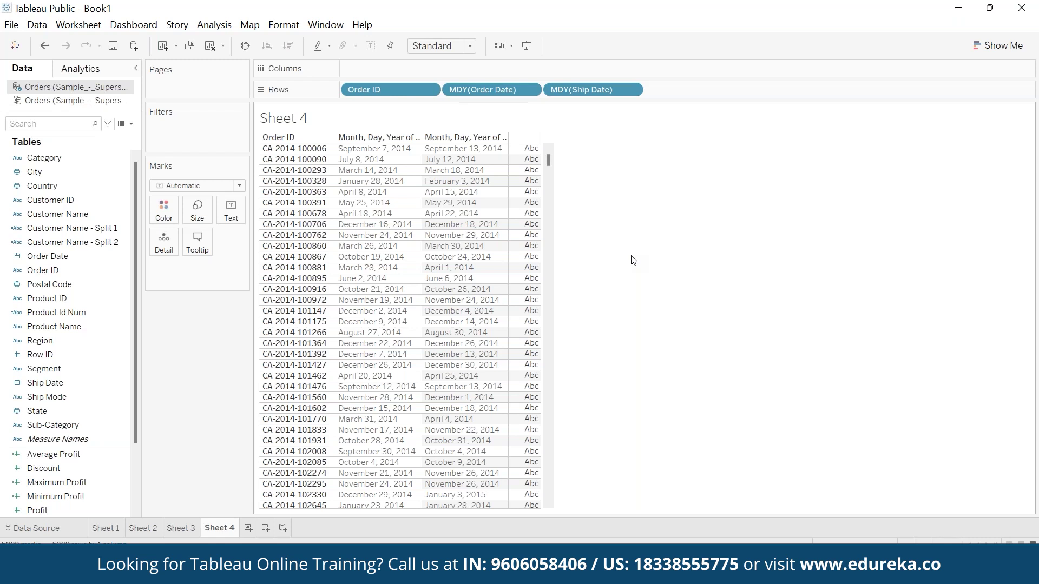
{"action": "left_click", "coordinate": [383, 148]}
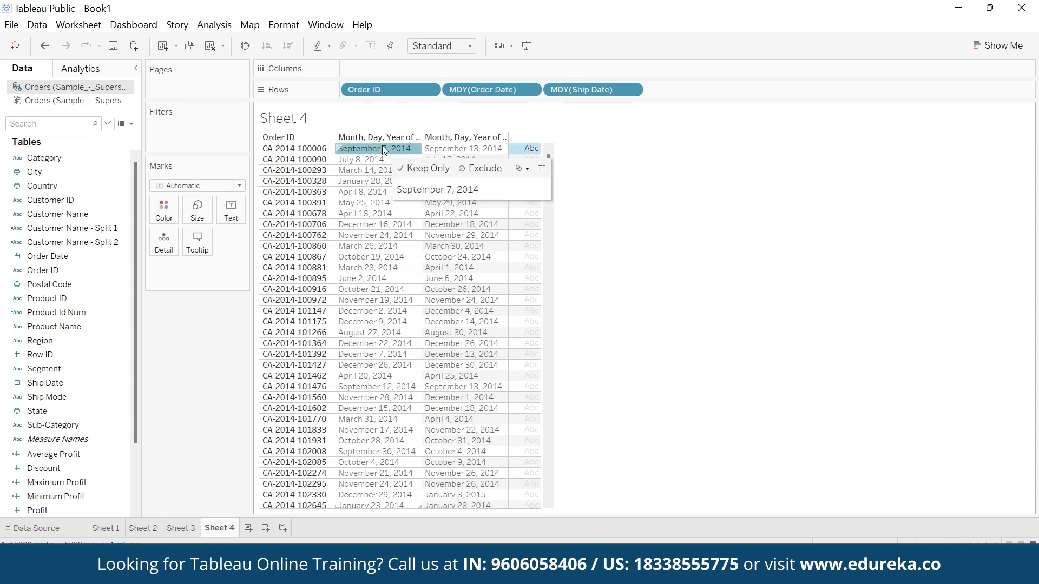
{"action": "left_click", "coordinate": [468, 151]}
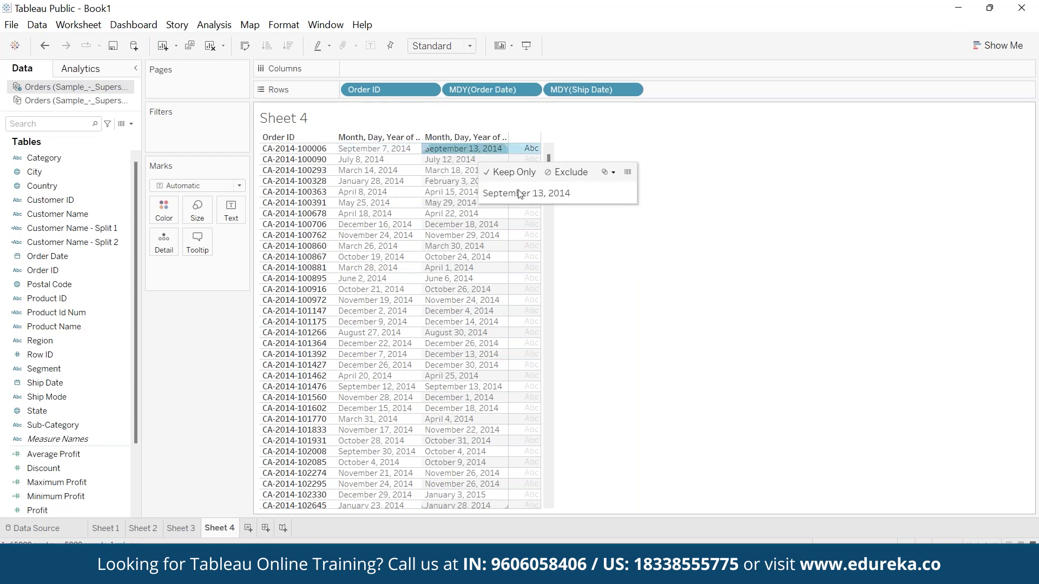
{"action": "left_click", "coordinate": [746, 336]}
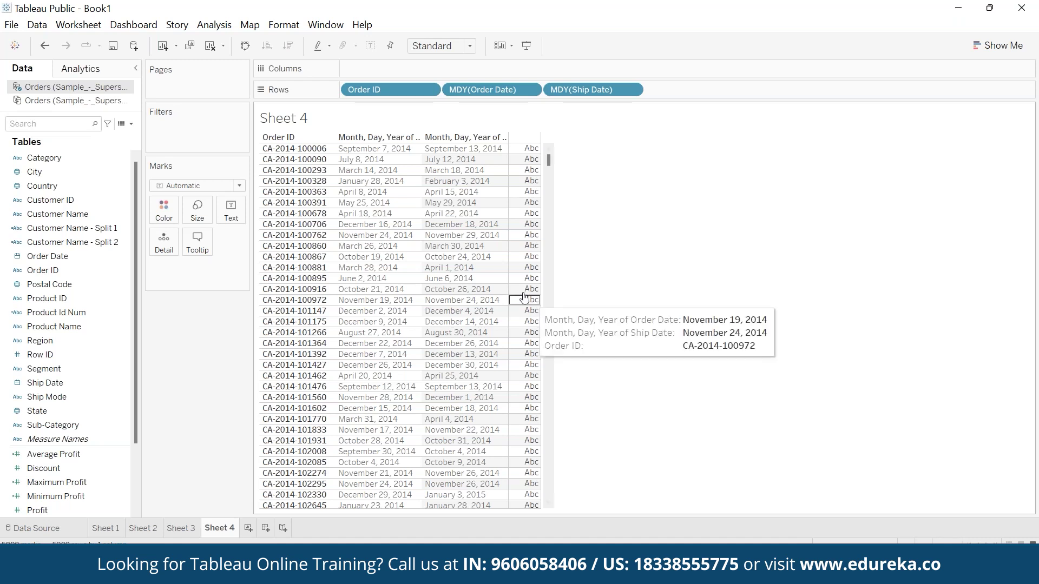
Step: Start a new calculated field and name it "No. of days to Ship"
{"action": "left_click", "coordinate": [214, 25]}
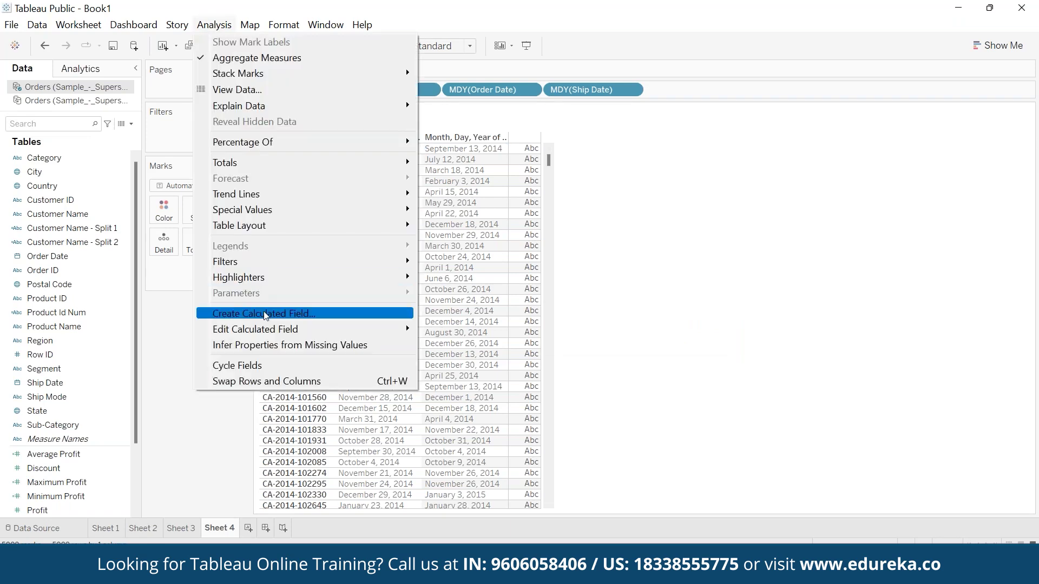
{"action": "left_click", "coordinate": [265, 314]}
{"action": "type", "text": "No. o f"}
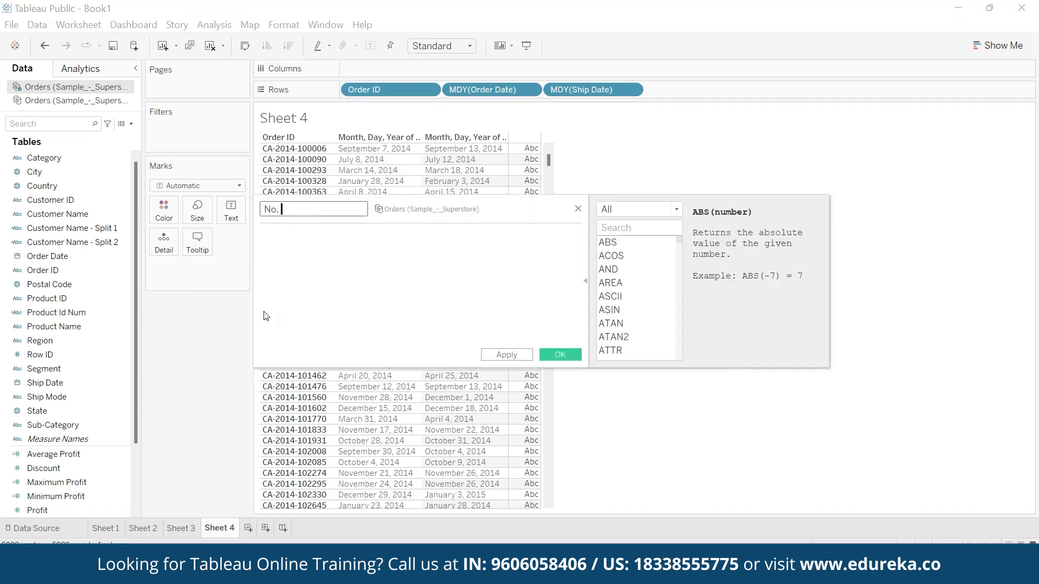
{"action": "key", "text": "BackSpace"}
{"action": "key", "text": "BackSpace"}
{"action": "type", "text": "f dats"}
{"action": "key", "text": "BackSpace"}
{"action": "key", "text": "BackSpace"}
{"action": "type", "text": "ys to Ship"}
{"action": "key", "text": "Tab"}
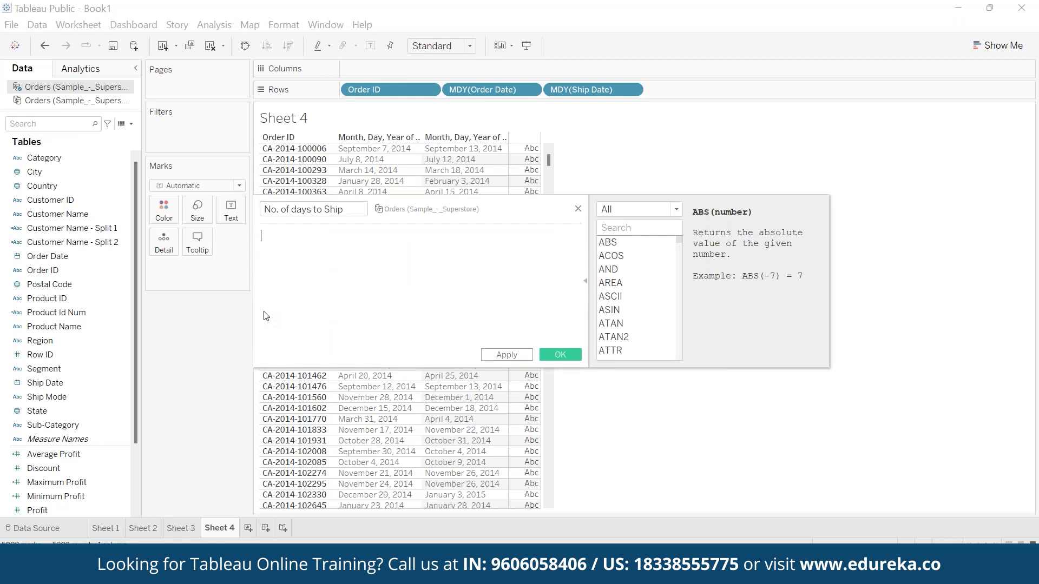
Step: Enter the formula DATEDIFF('day',[Order Date],[Ship Date]) for the No. of days to Ship field and save the calculation
{"action": "type", "text": "date"}
{"action": "key", "text": "Down"}
{"action": "key", "text": "Down"}
{"action": "key", "text": "Return"}
{"action": "type", "text": "'day'"}
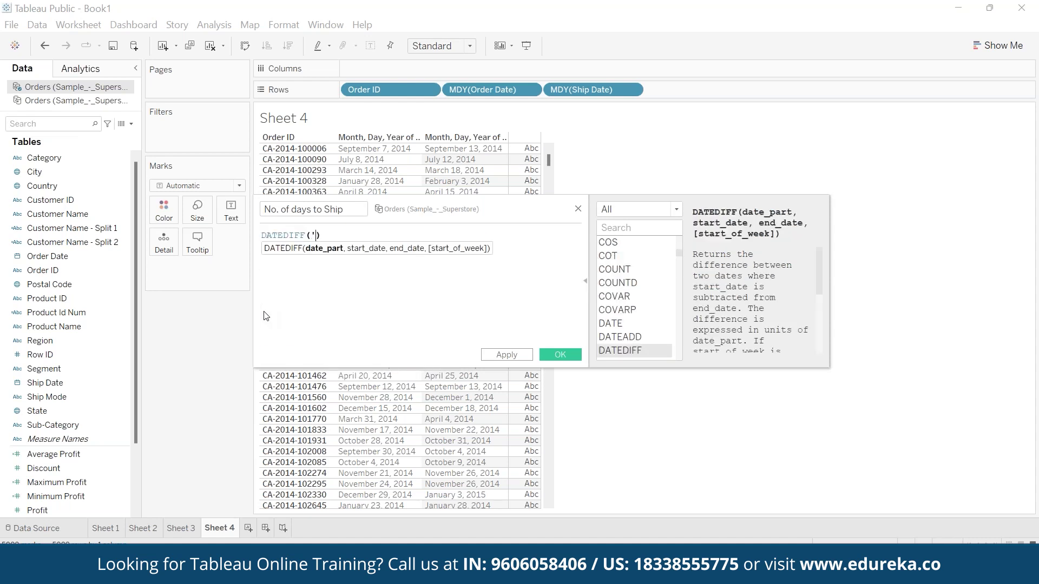
{"action": "type", "text": ",[order"}
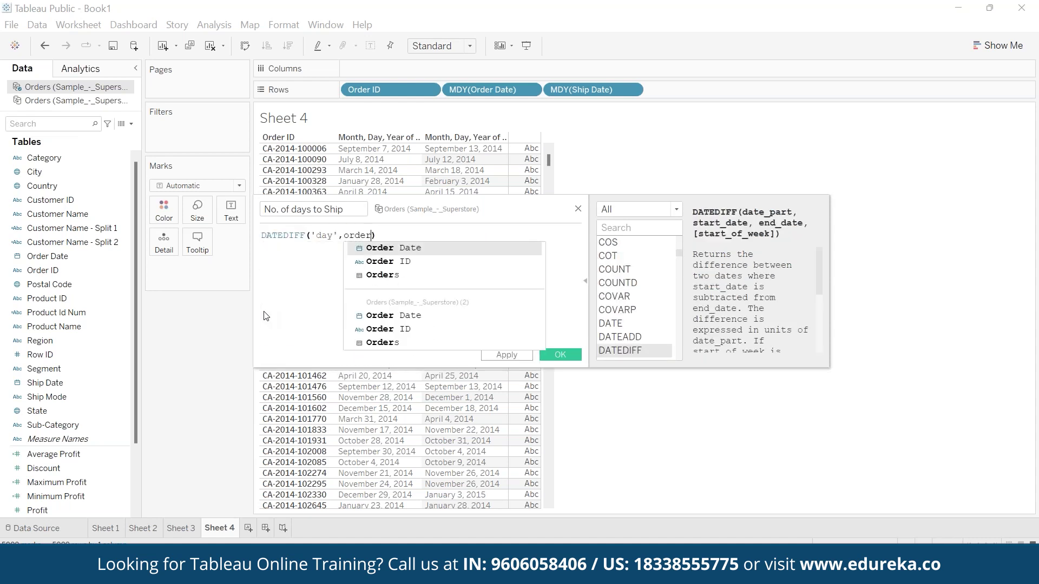
{"action": "key", "text": "Return"}
{"action": "type", "text": ",[ship"}
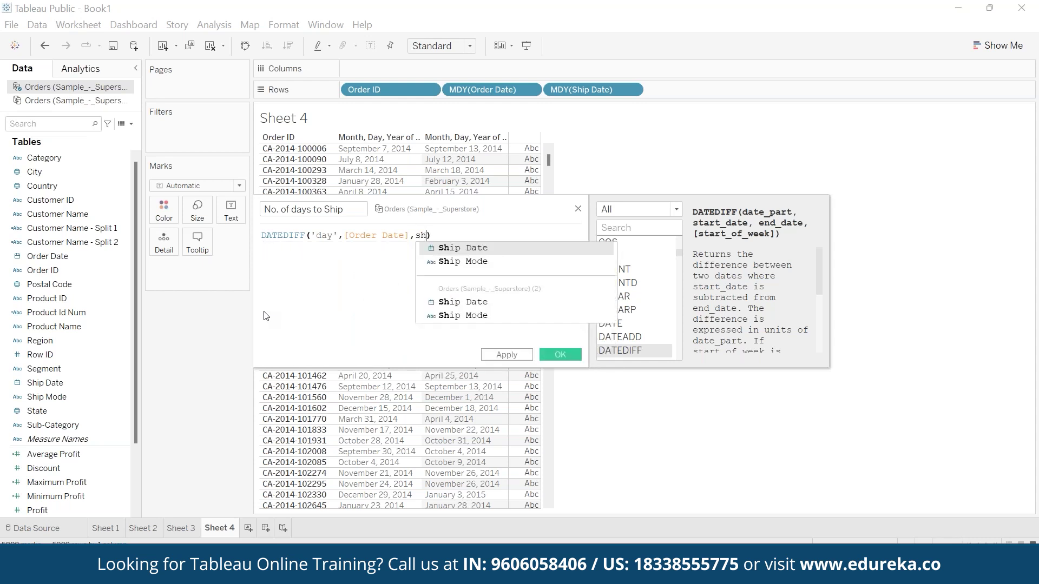
{"action": "key", "text": "Return"}
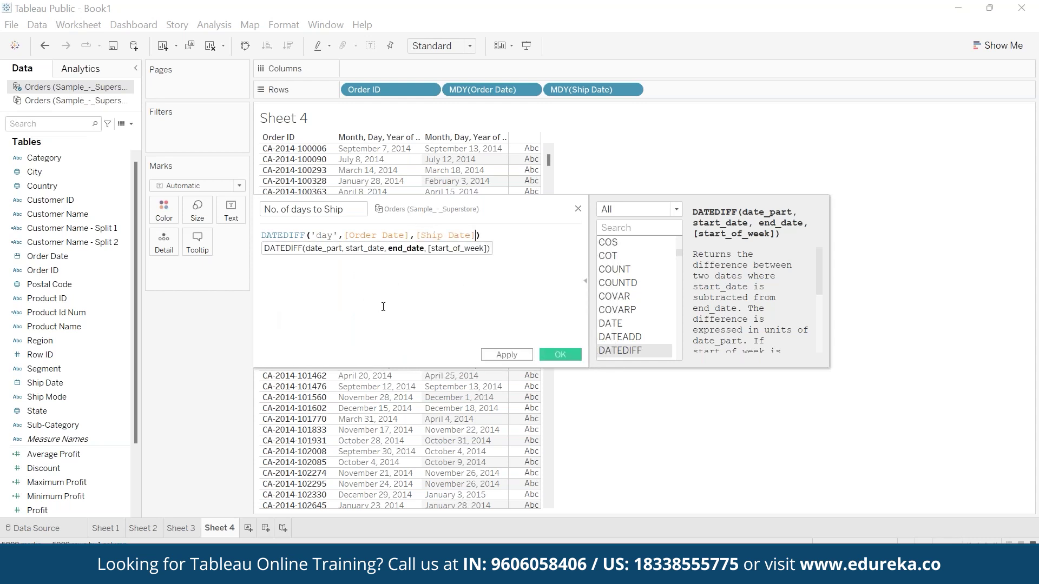
{"action": "key", "text": "Right"}
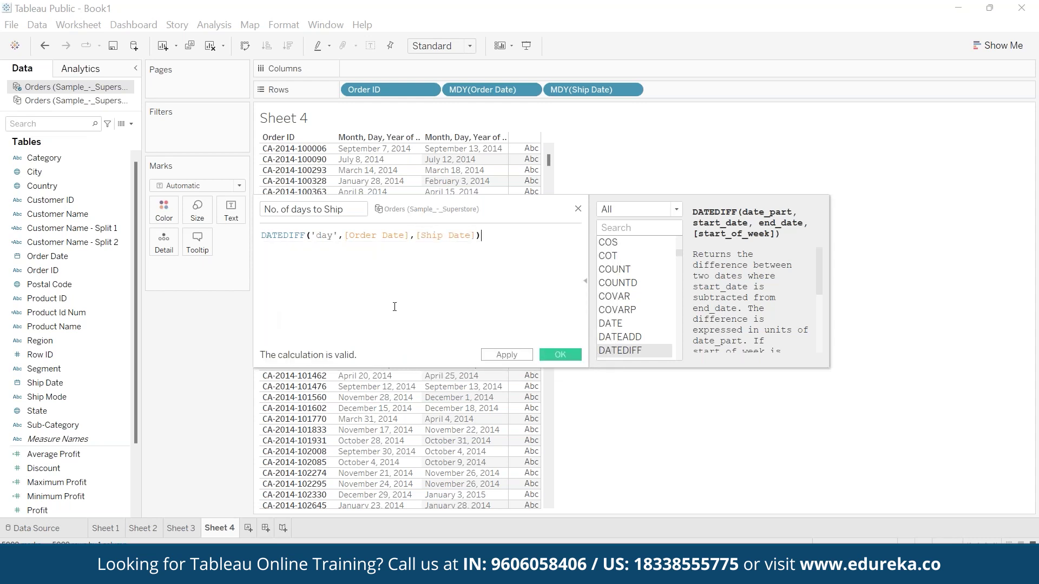
{"action": "left_click", "coordinate": [563, 354]}
Step: Show the No. of days to Ship field as text marks in Sheet 4
{"action": "left_click_drag", "start_coordinate": [60, 510], "coordinate": [231, 211]}
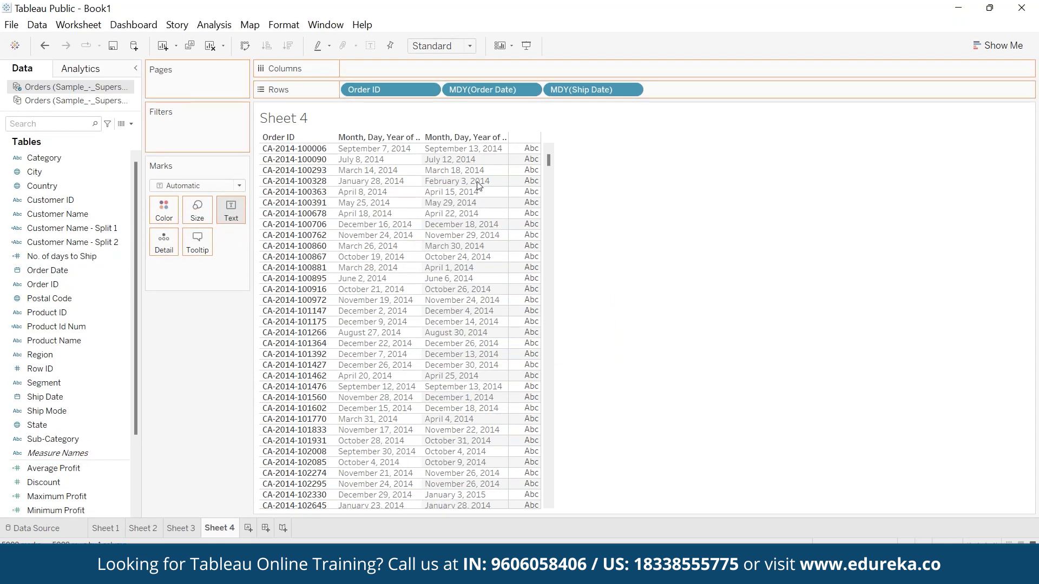
{"action": "left_click_drag", "start_coordinate": [479, 186], "coordinate": [478, 186]}
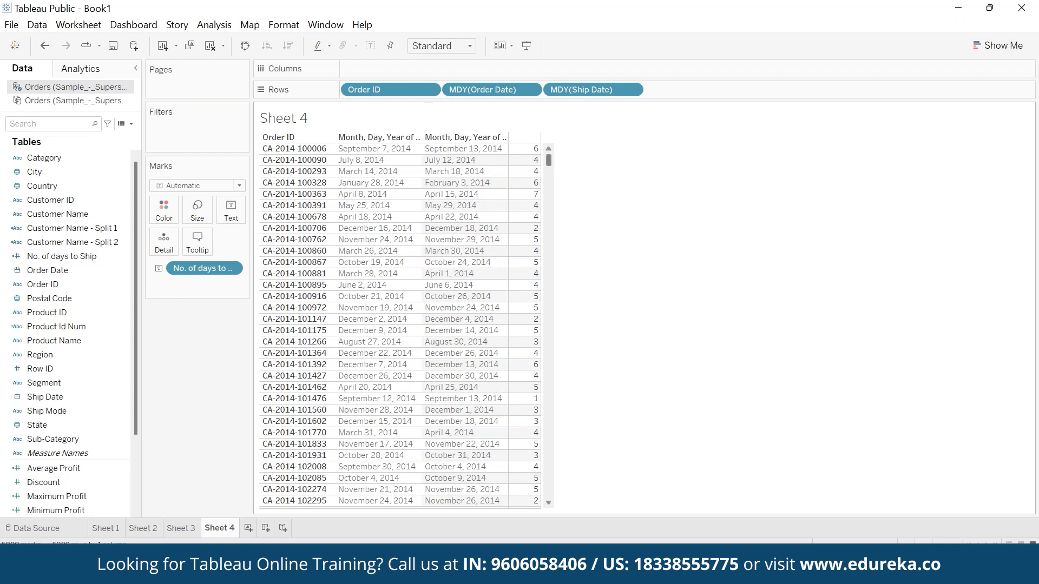
{"action": "mouse_move", "coordinate": [520, 179]}
Step: Connect to the MakeDate Excel workbook as a new data source and review its Year, Month and Day columns
{"action": "left_click", "coordinate": [135, 45]}
{"action": "left_click", "coordinate": [206, 142]}
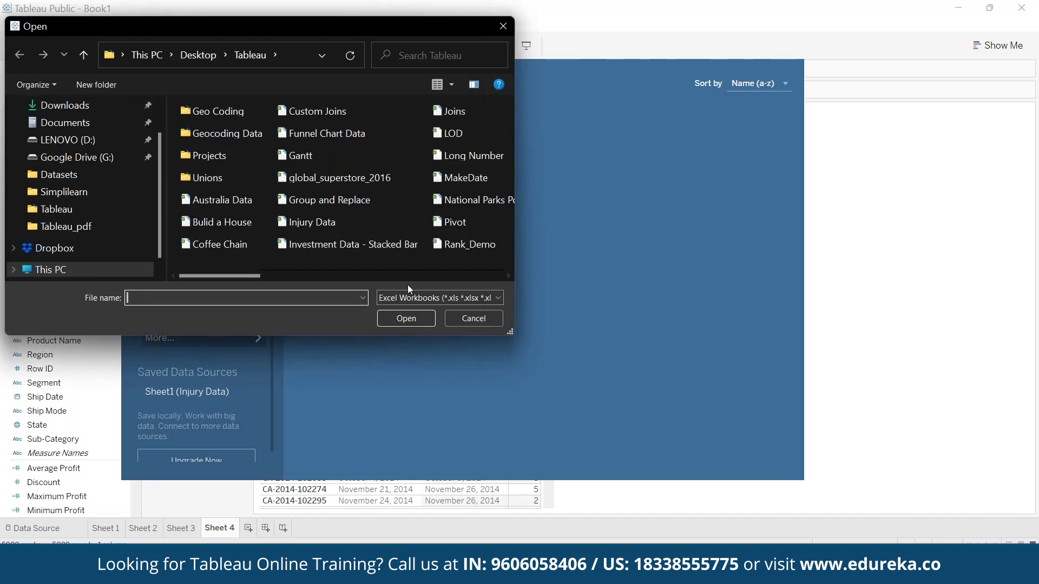
{"action": "left_click", "coordinate": [468, 178]}
{"action": "left_click", "coordinate": [414, 320]}
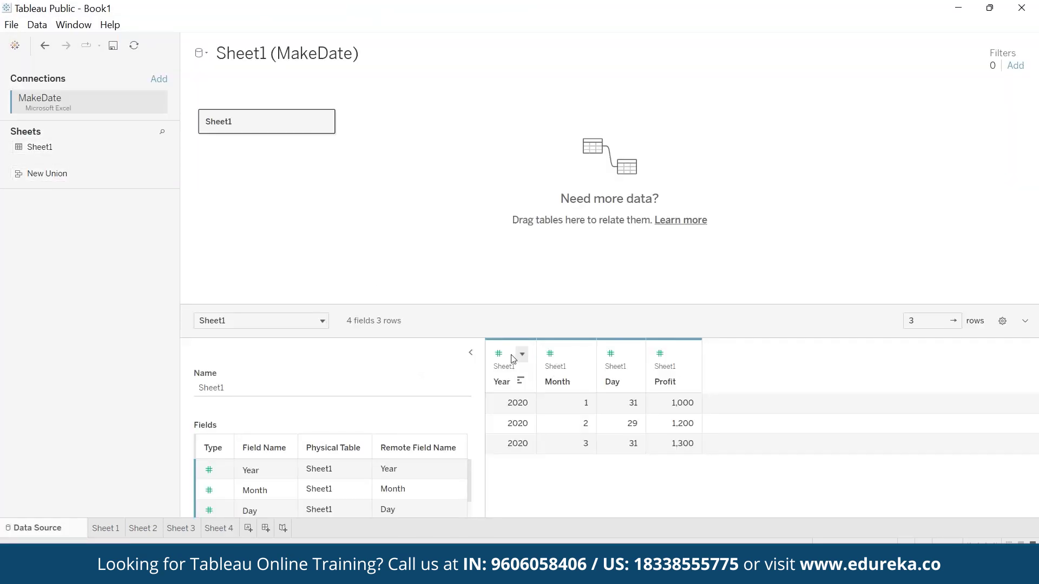
{"action": "left_click", "coordinate": [509, 353]}
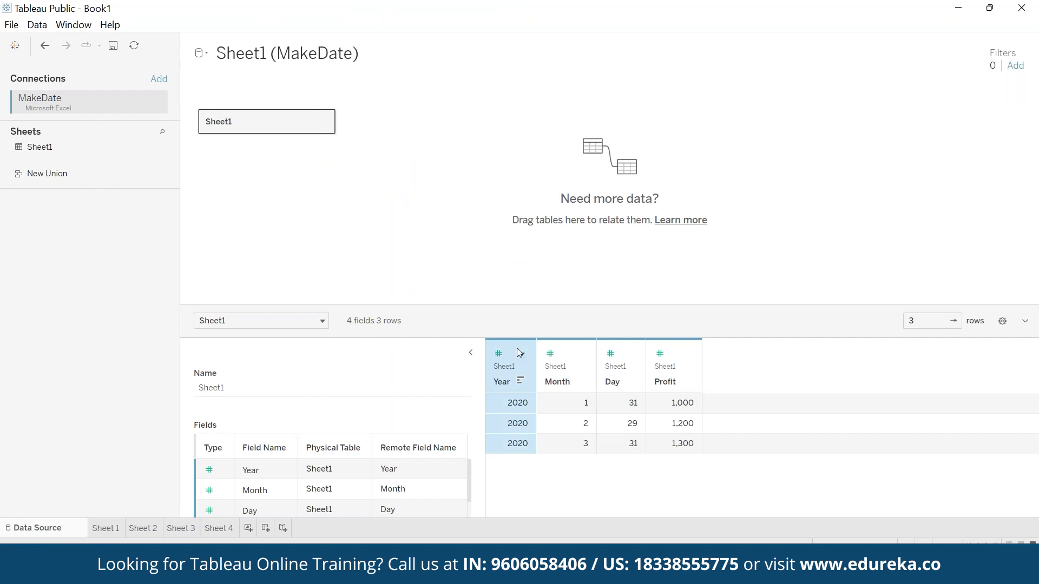
{"action": "left_click", "coordinate": [569, 353]}
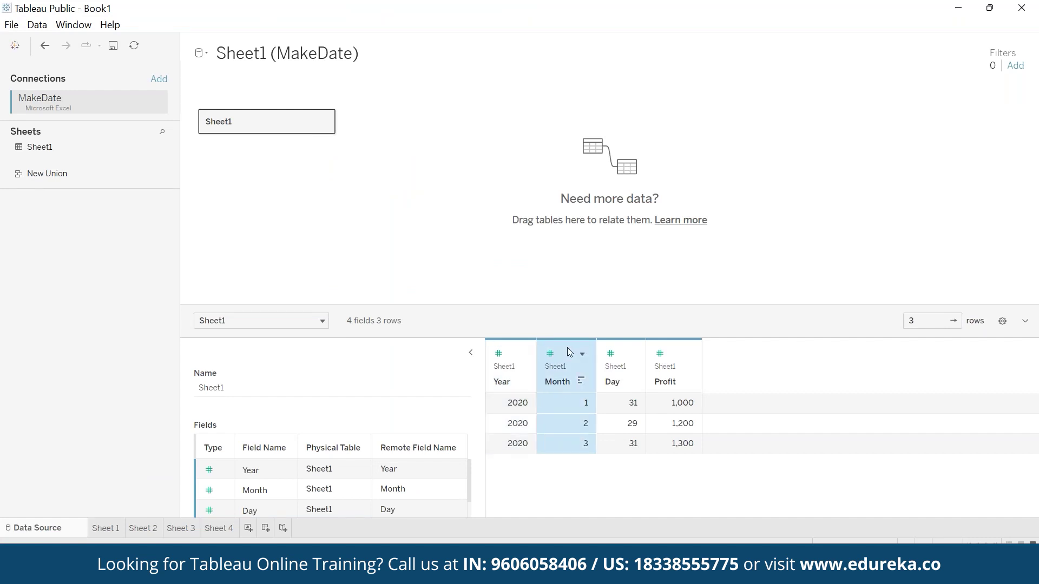
{"action": "left_click", "coordinate": [622, 346]}
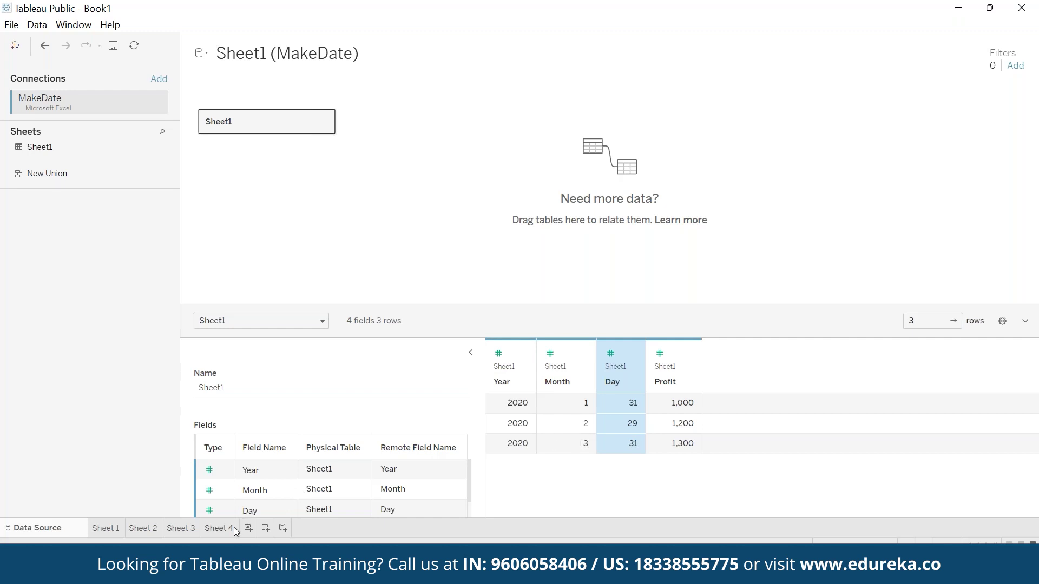
Step: Add a new worksheet and start a calculated field named "datee" on the MakeDate data
{"action": "left_click", "coordinate": [248, 530]}
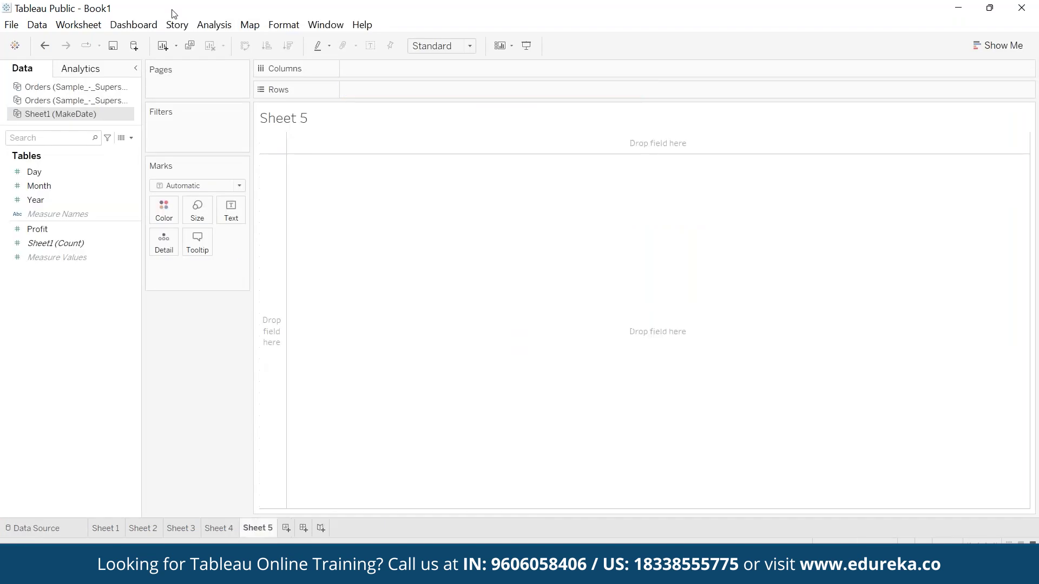
{"action": "left_click", "coordinate": [213, 25]}
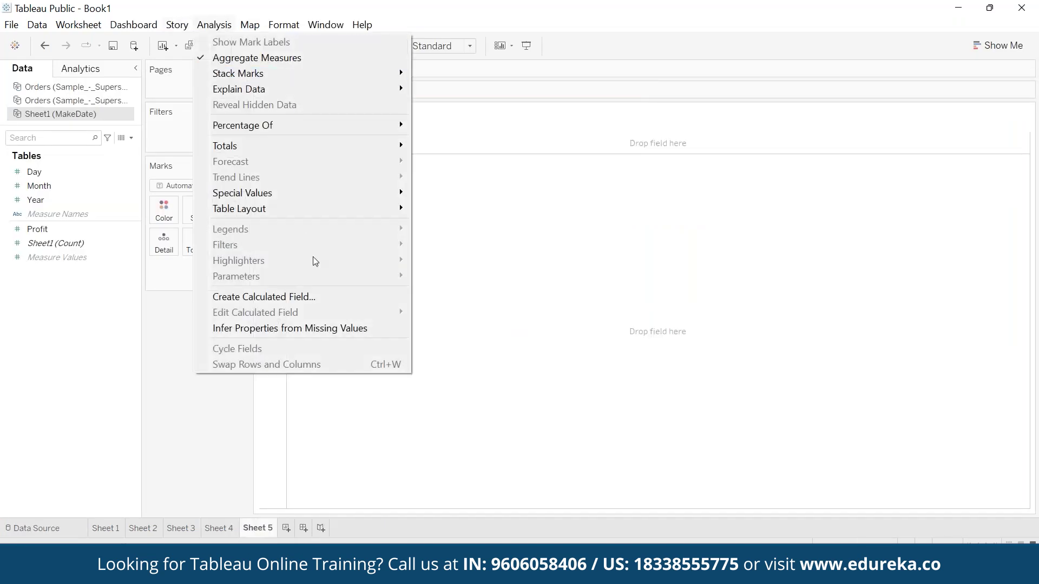
{"action": "left_click", "coordinate": [314, 296]}
{"action": "type", "text": "datw"}
{"action": "key", "text": "Tab"}
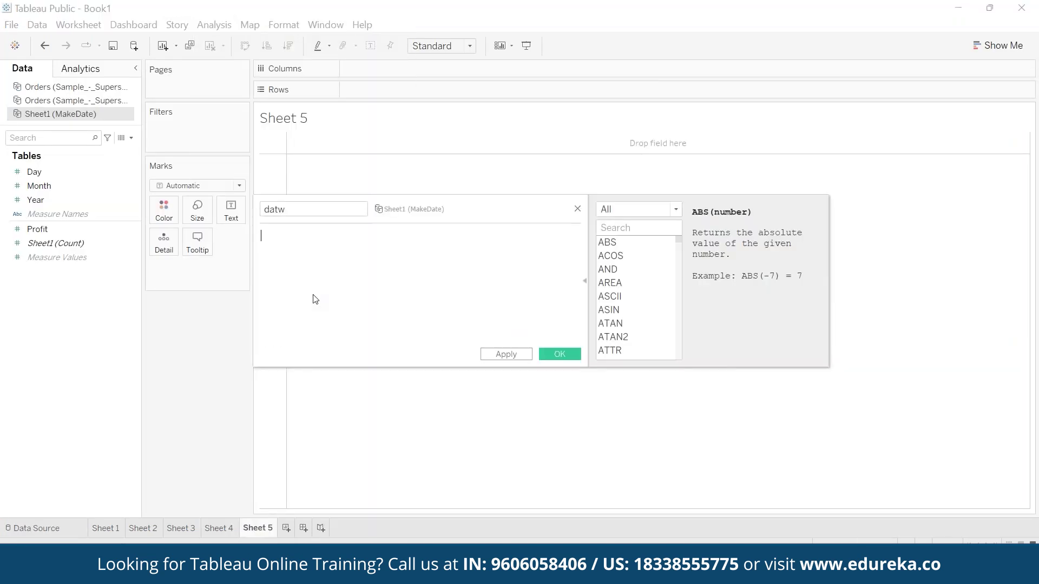
{"action": "left_click", "coordinate": [316, 210]}
{"action": "type", "text": "e"}
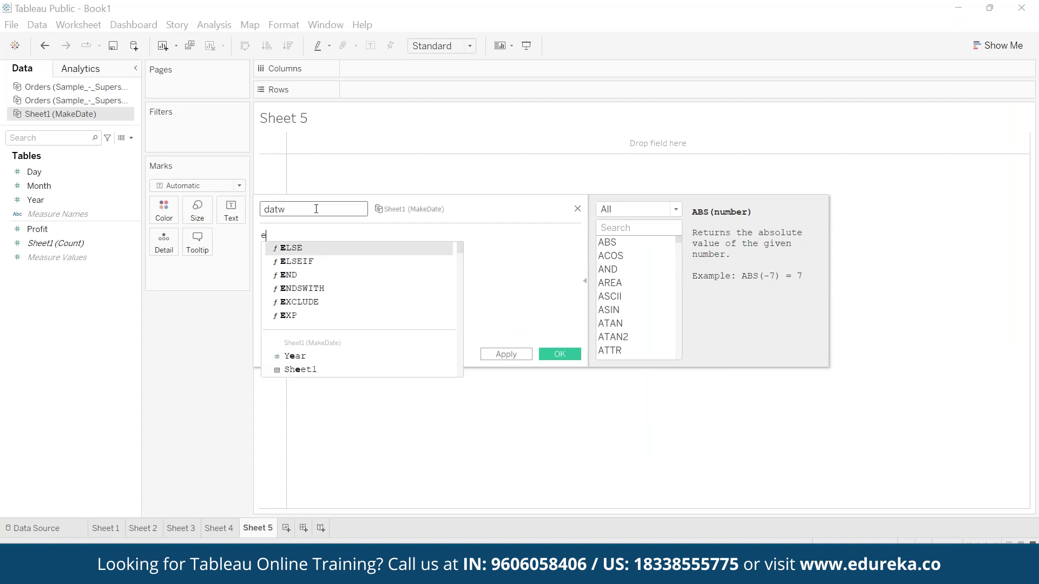
{"action": "key", "text": "Return"}
{"action": "key", "text": "BackSpace"}
{"action": "type", "text": "ee"}
Step: Enter the formula MAKEDATE([Year],[Month],[Day]) for the datee field and save the calculation
{"action": "key", "text": "Tab"}
{"action": "type", "text": "make"}
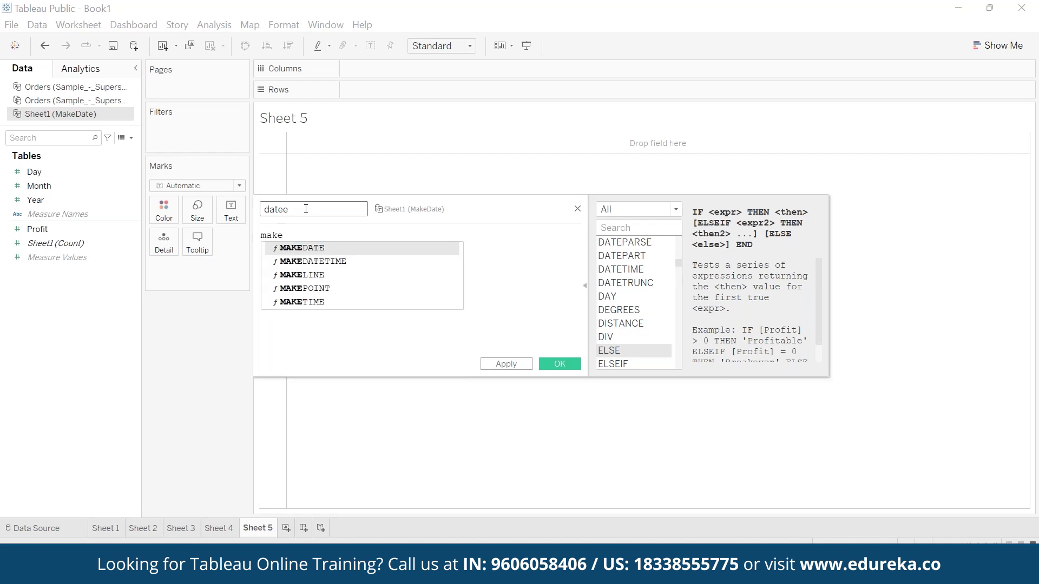
{"action": "key", "text": "Return"}
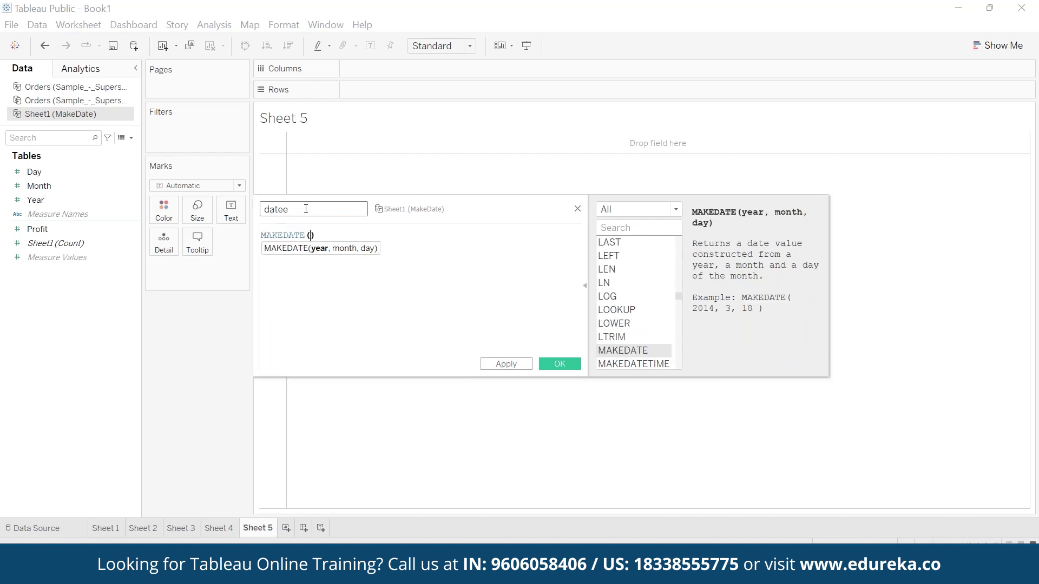
{"action": "left_click_drag", "start_coordinate": [52, 200], "coordinate": [324, 240]}
{"action": "left_click", "coordinate": [317, 236]}
{"action": "key", "text": "BackSpace"}
{"action": "left_click", "coordinate": [349, 236]}
{"action": "type", "text": ","}
{"action": "left_click_drag", "start_coordinate": [39, 186], "coordinate": [362, 236]}
{"action": "type", "text": ","}
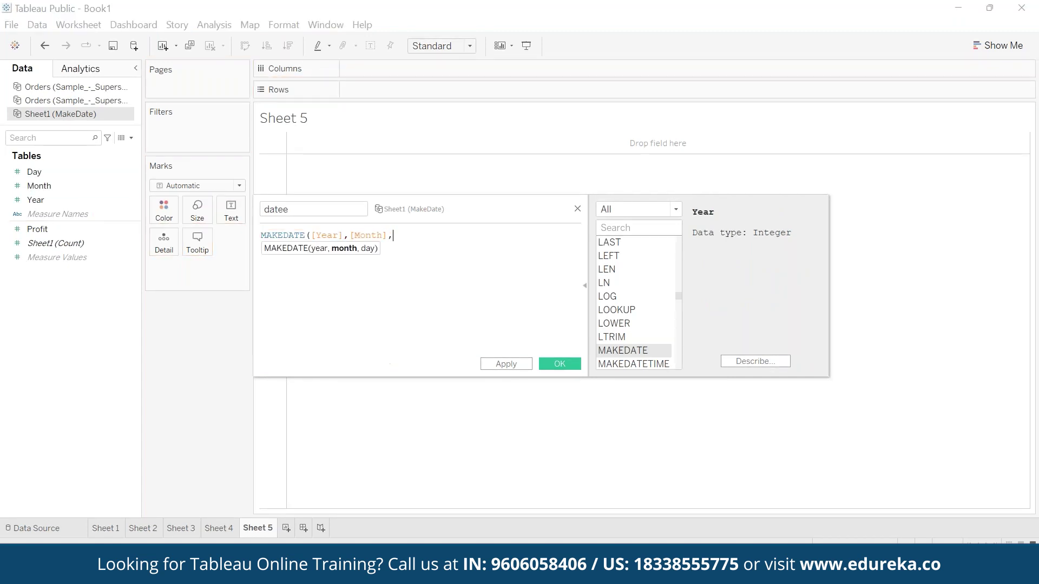
{"action": "left_click_drag", "start_coordinate": [80, 171], "coordinate": [487, 248]}
{"action": "type", "text": ")"}
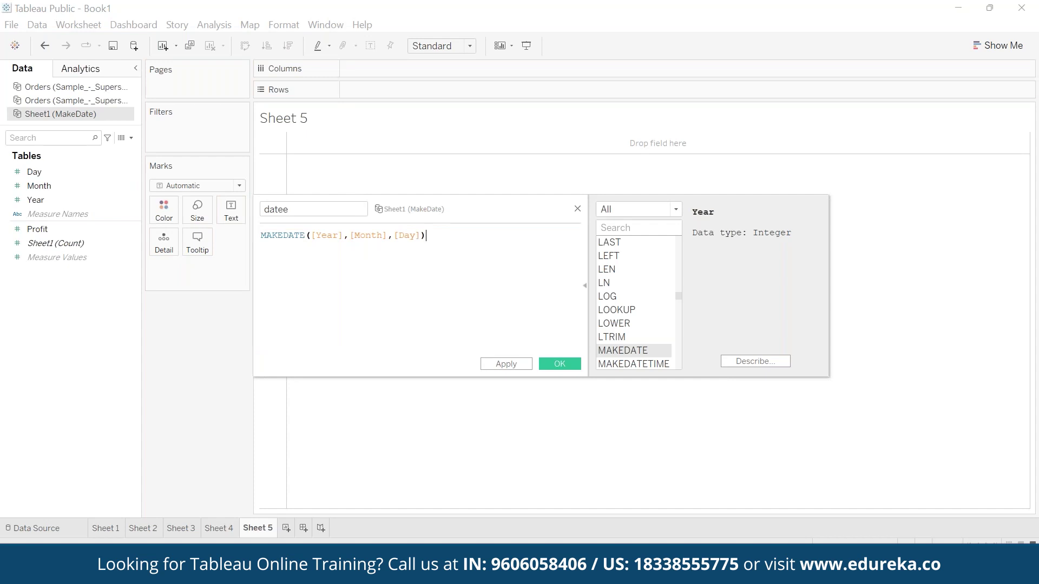
{"action": "left_click", "coordinate": [561, 364]}
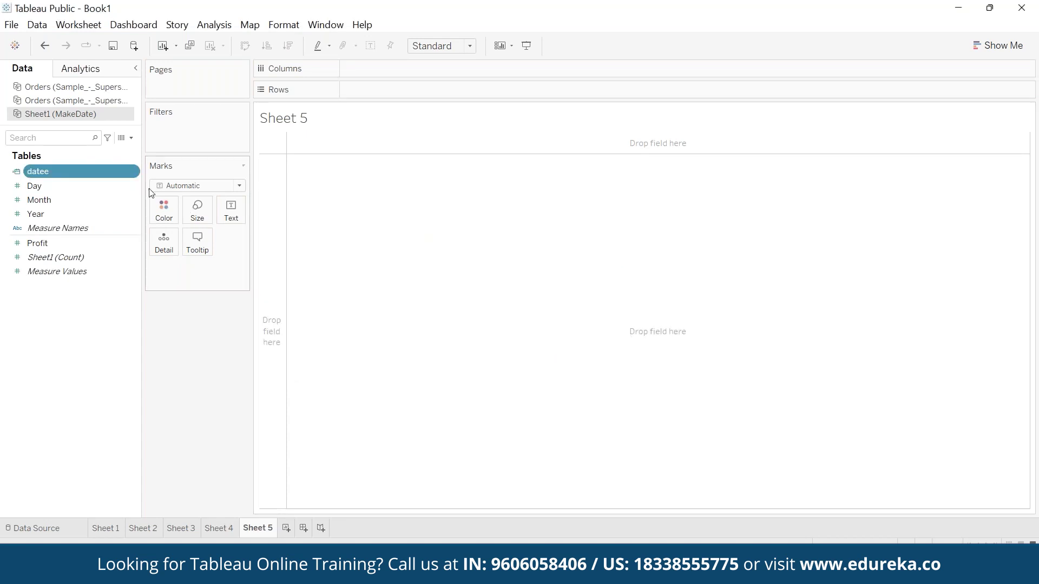
Step: Show Profit as text marks by datee in Sheet 5's rows, drilled down from year through quarter and month to day
{"action": "left_click_drag", "start_coordinate": [64, 172], "coordinate": [342, 90]}
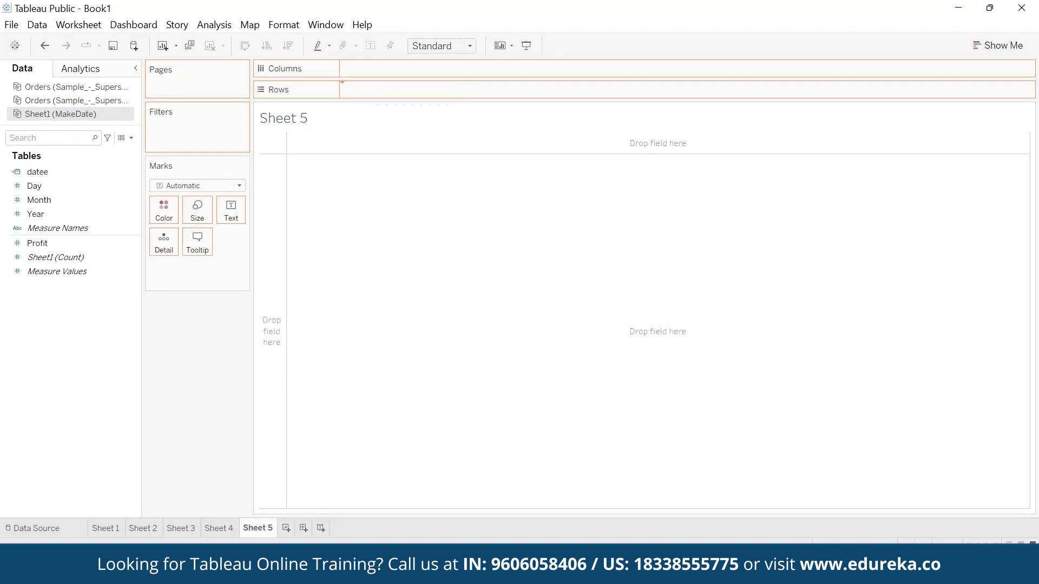
{"action": "left_click", "coordinate": [351, 90]}
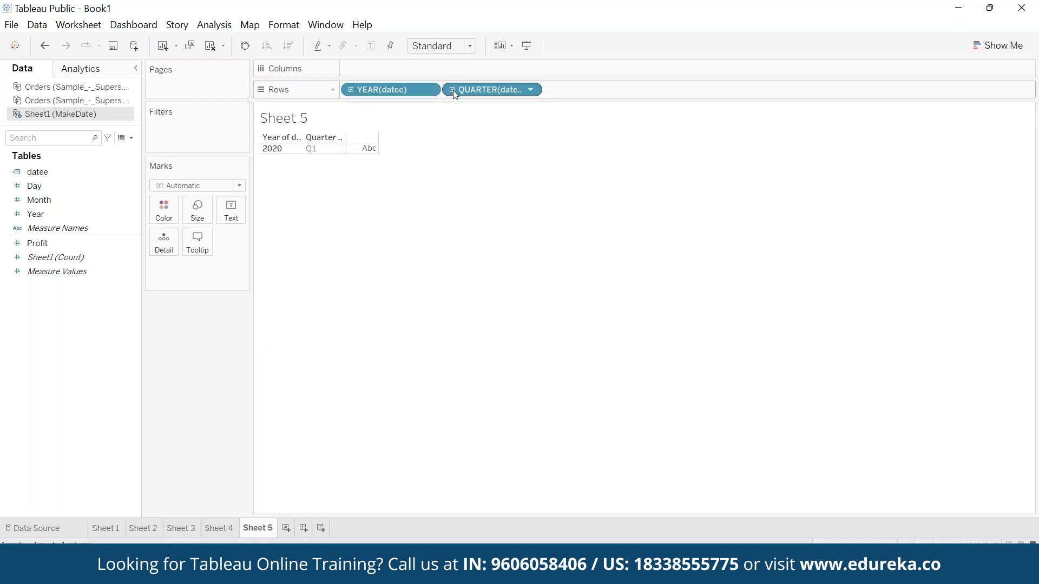
{"action": "left_click", "coordinate": [452, 90]}
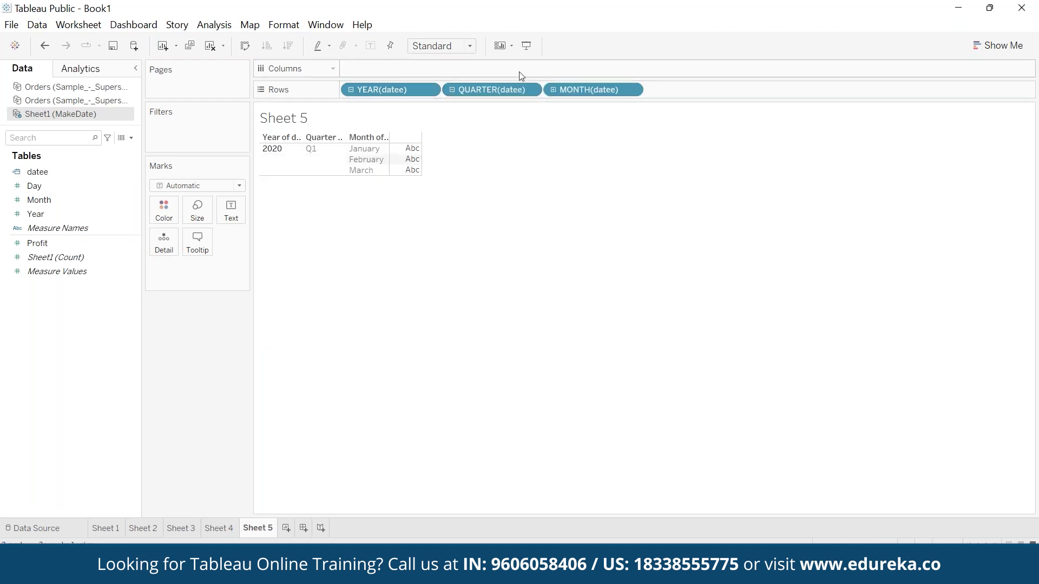
{"action": "left_click", "coordinate": [553, 90]}
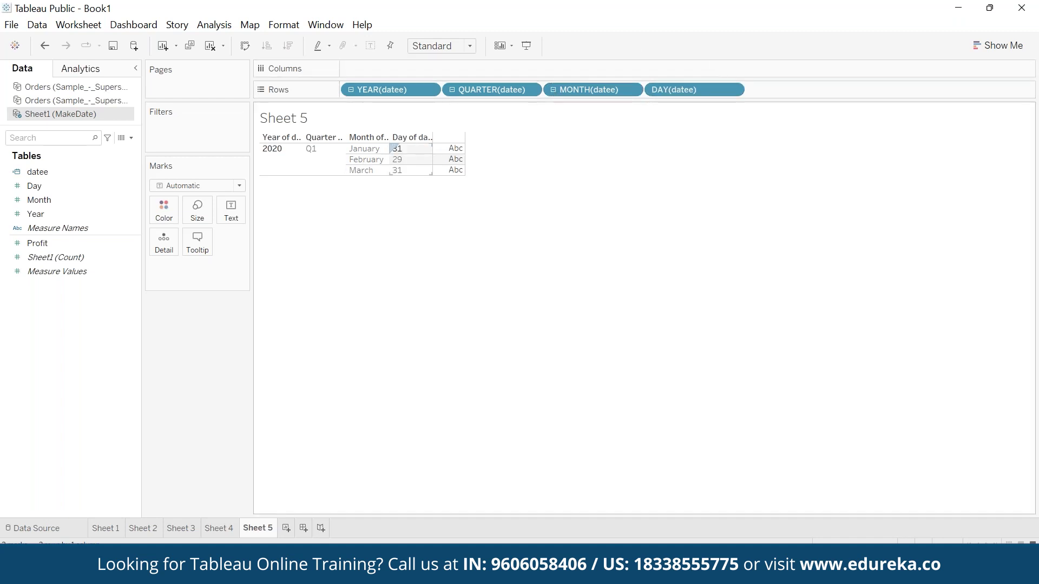
{"action": "left_click_drag", "start_coordinate": [49, 243], "coordinate": [219, 228]}
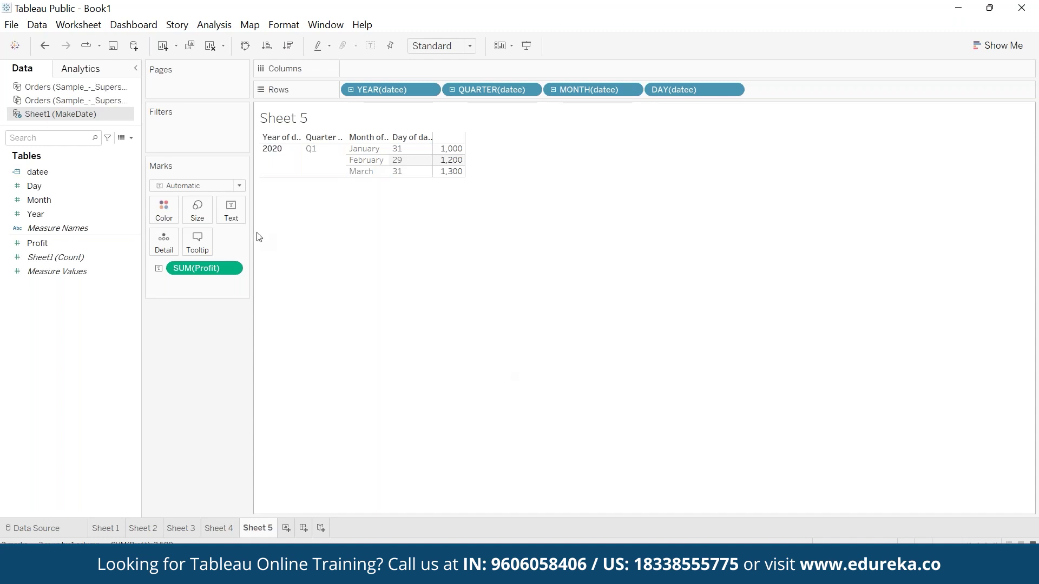
Step: Add a new worksheet and start a calculated field named "month" on the first Superstore Orders data source
{"action": "left_click", "coordinate": [285, 527]}
{"action": "left_click", "coordinate": [100, 89]}
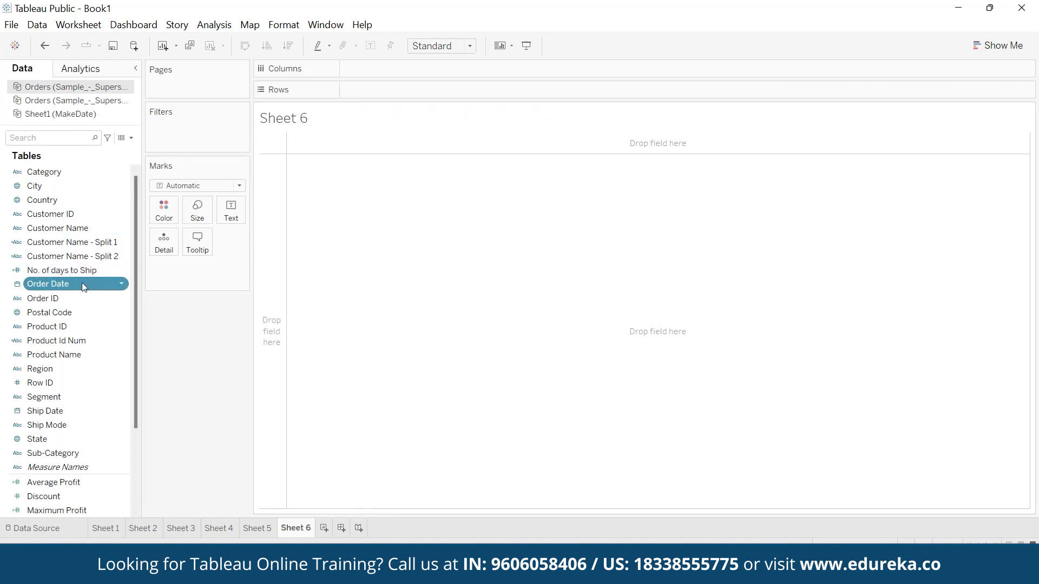
{"action": "left_click", "coordinate": [220, 25]}
{"action": "left_click", "coordinate": [298, 296]}
{"action": "type", "text": "month"}
Step: Enter the formula MONTH([Order Date]) for the month field and save the calculation
{"action": "key", "text": "Tab"}
{"action": "type", "text": "mo"}
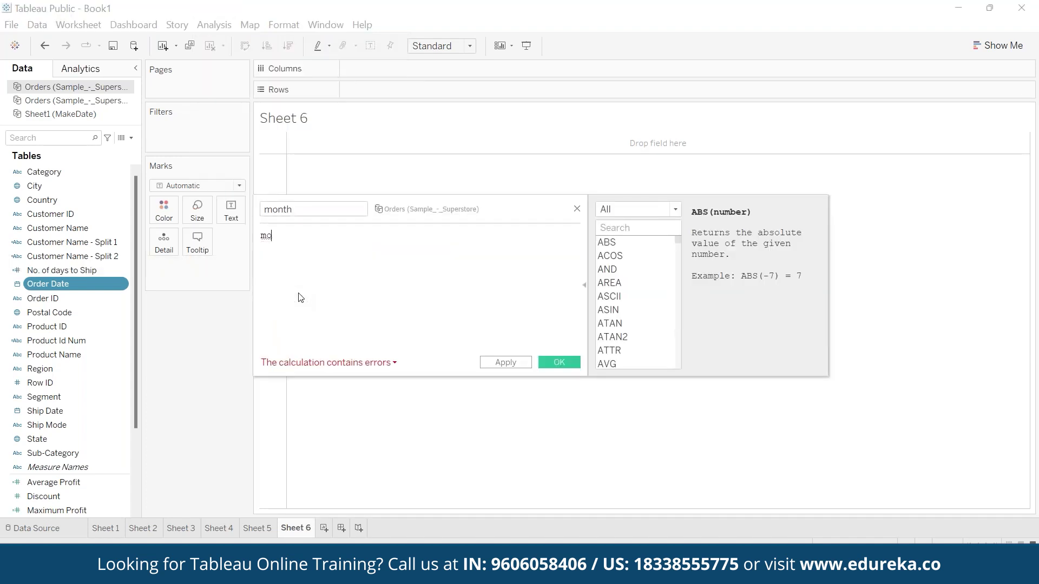
{"action": "key", "text": "Return"}
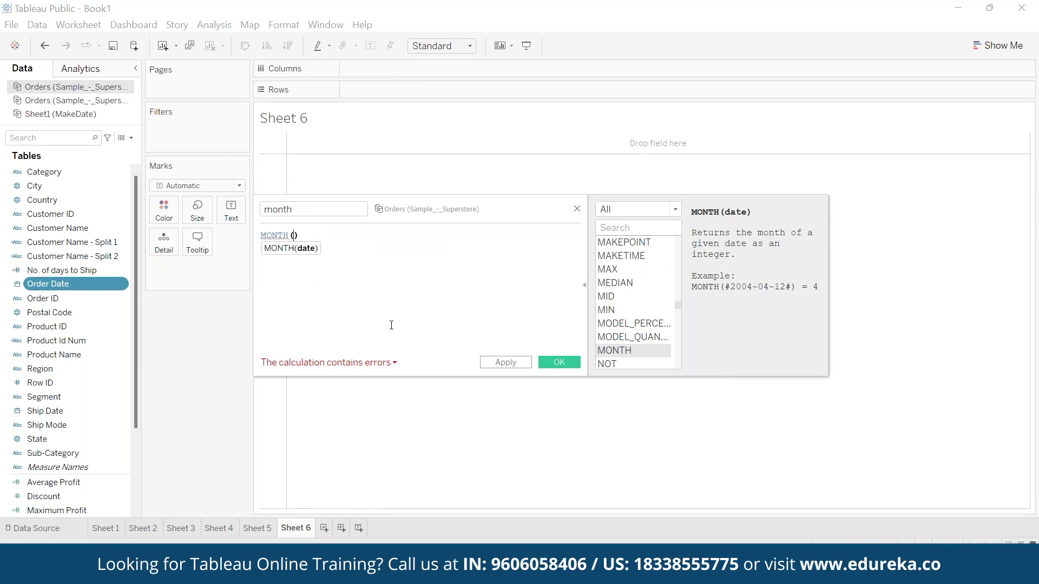
{"action": "type", "text": "ord"}
{"action": "key", "text": "Return"}
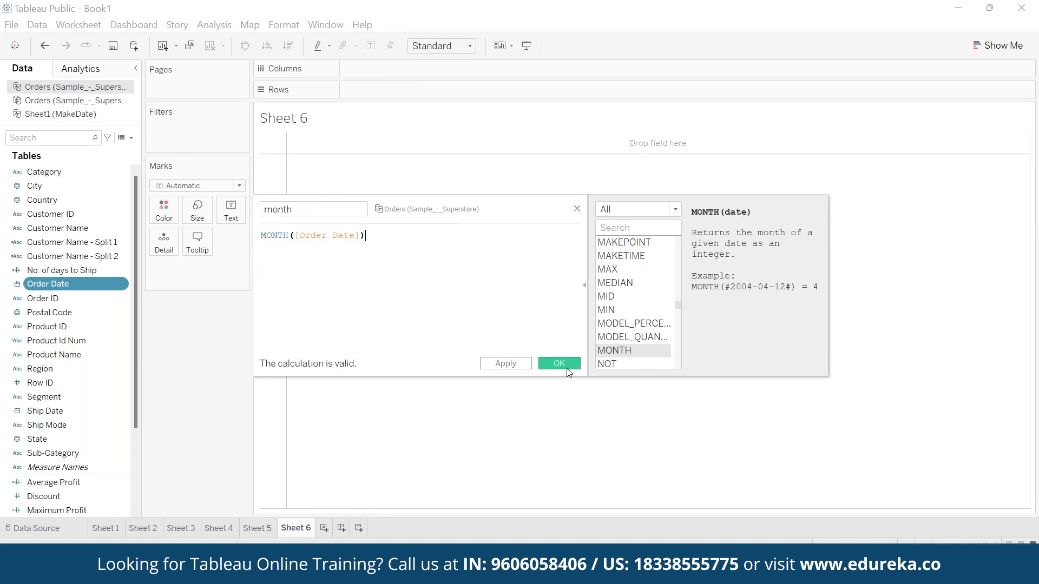
{"action": "left_click", "coordinate": [560, 364]}
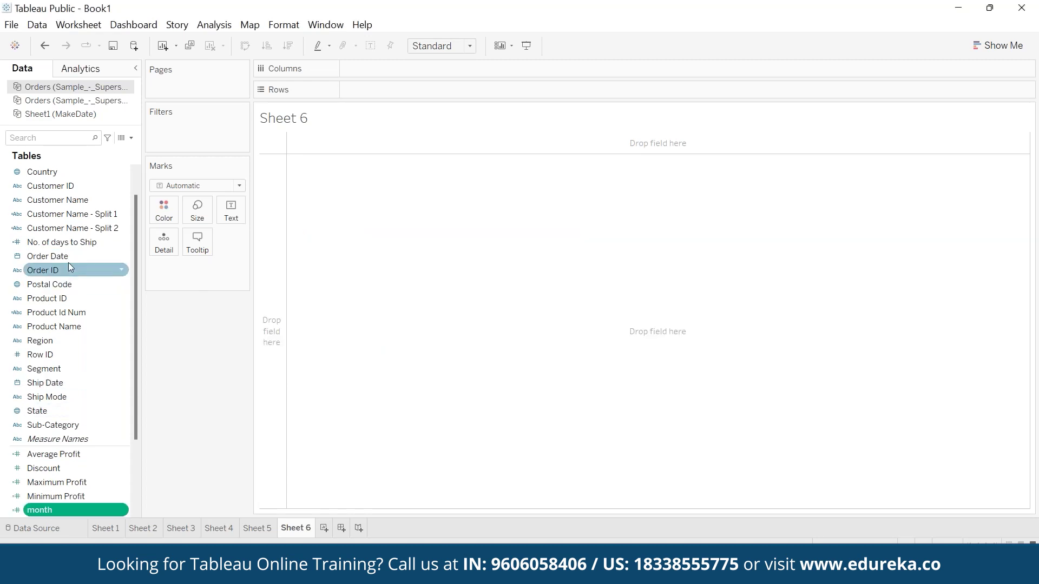
Step: Place the year of Order Date in Sheet 6's rows, with month converted to a dimension and nested after it
{"action": "left_click_drag", "start_coordinate": [53, 250], "coordinate": [377, 86]}
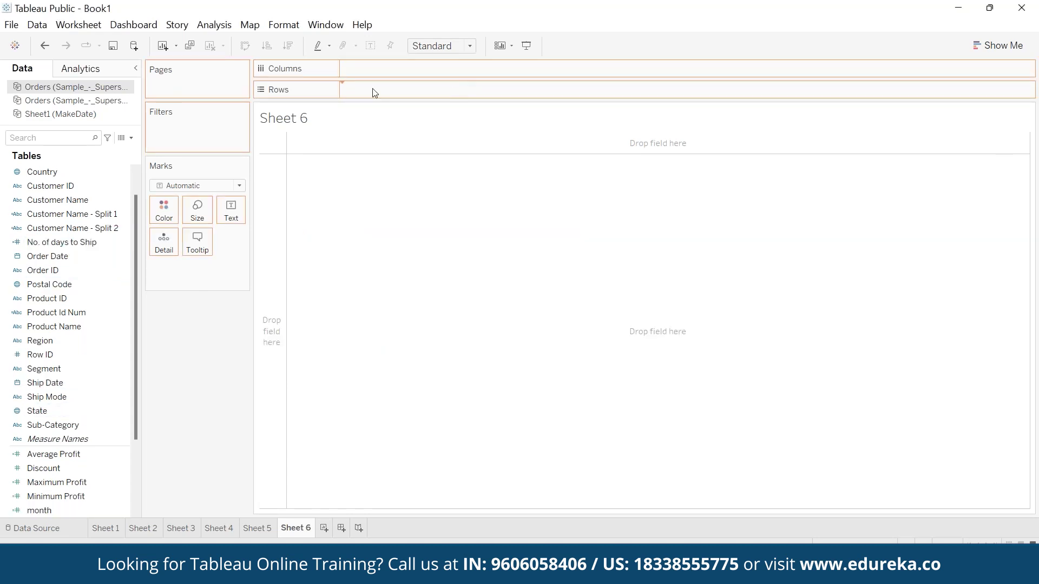
{"action": "left_click", "coordinate": [63, 511]}
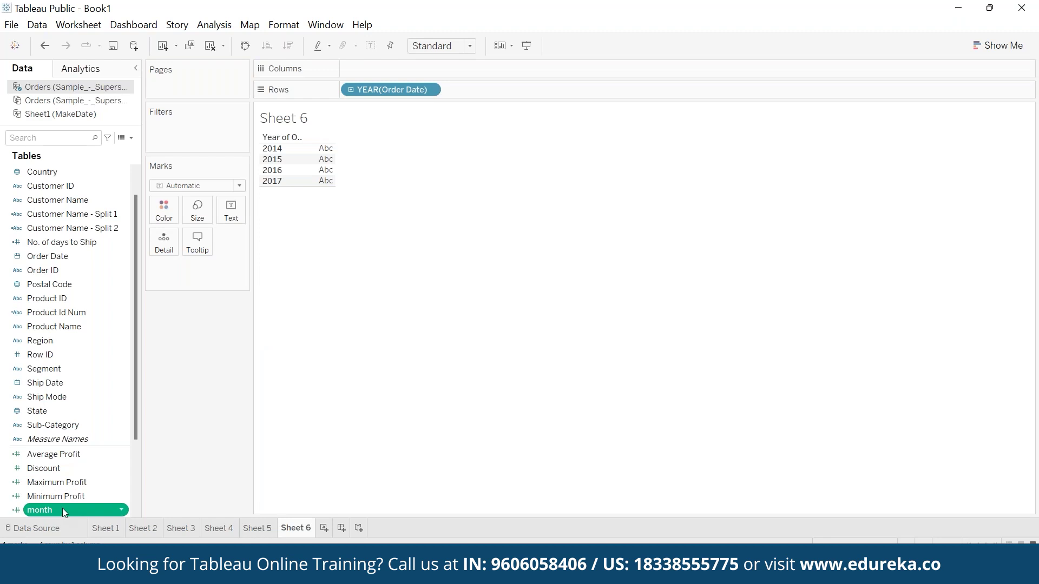
{"action": "left_click_drag", "start_coordinate": [63, 508], "coordinate": [65, 338]}
{"action": "left_click_drag", "start_coordinate": [70, 239], "coordinate": [335, 162]}
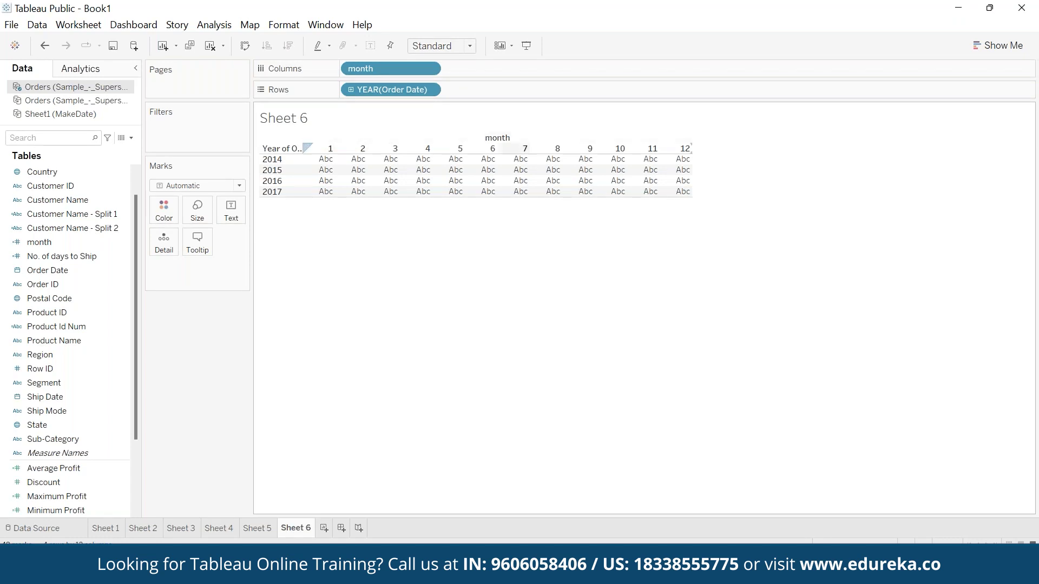
{"action": "left_click_drag", "start_coordinate": [381, 67], "coordinate": [471, 90]}
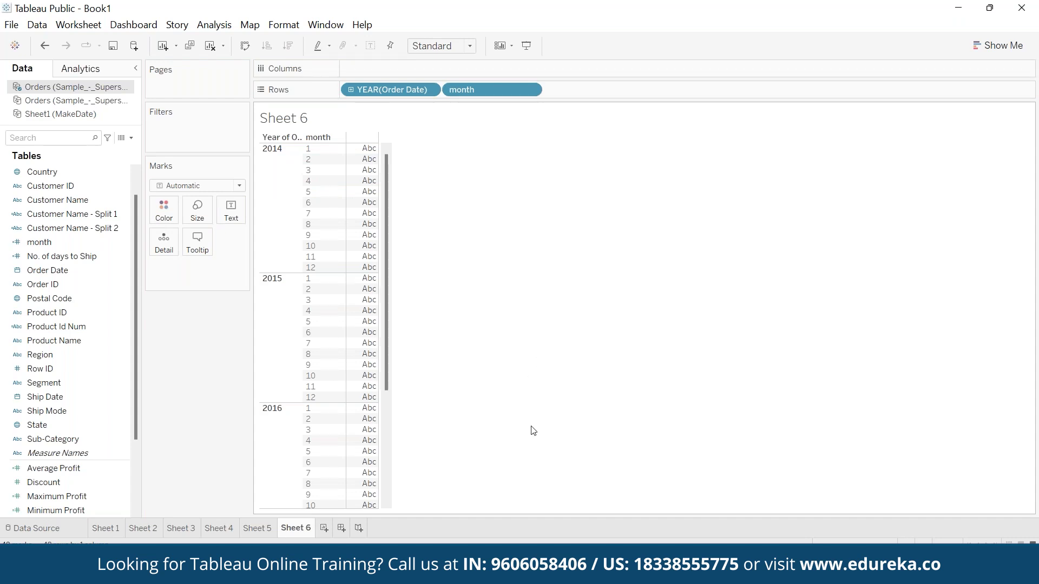
Step: Switch to the running WPS Presentation slide show and advance it
{"action": "mouse_move", "coordinate": [460, 573]}
{"action": "mouse_move", "coordinate": [698, 573]}
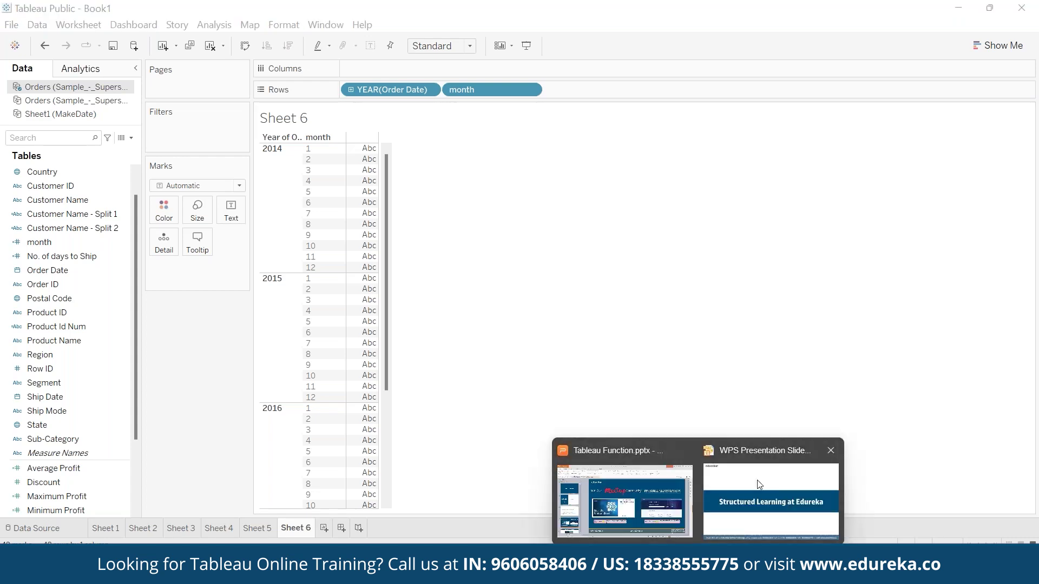
{"action": "left_click", "coordinate": [760, 484]}
{"action": "left_click", "coordinate": [607, 402]}
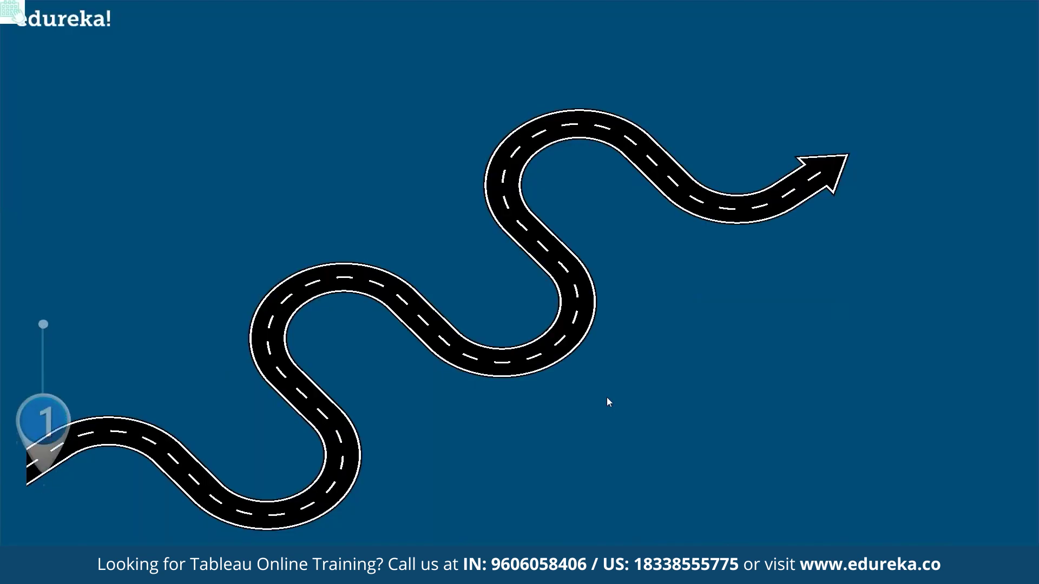
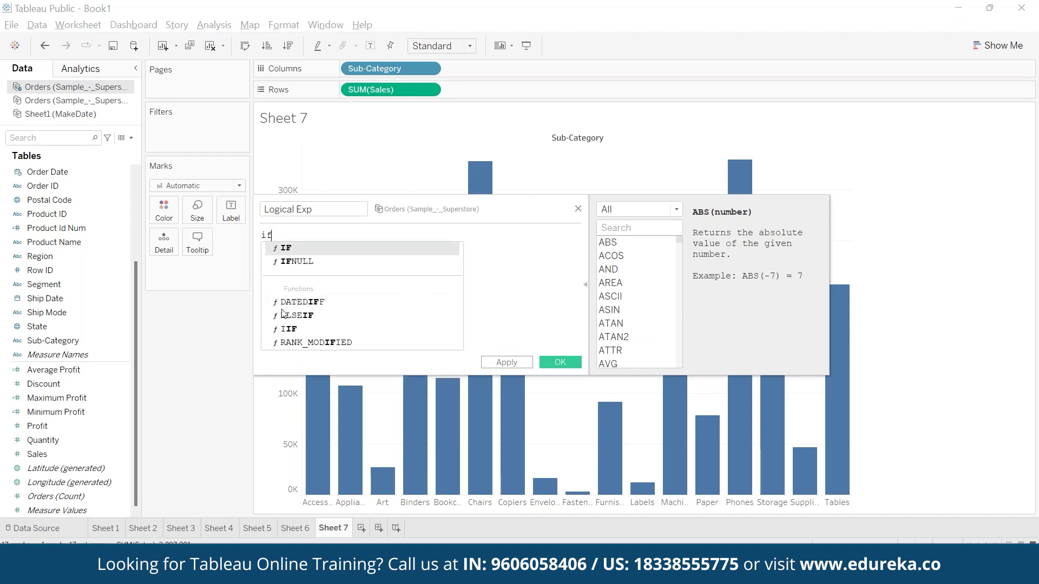
Step: Complete the first condition of the Logical Exp formula as IF SUM([Sales]) > 250000 THEN "High Sales"
{"action": "type", "text": "> "}
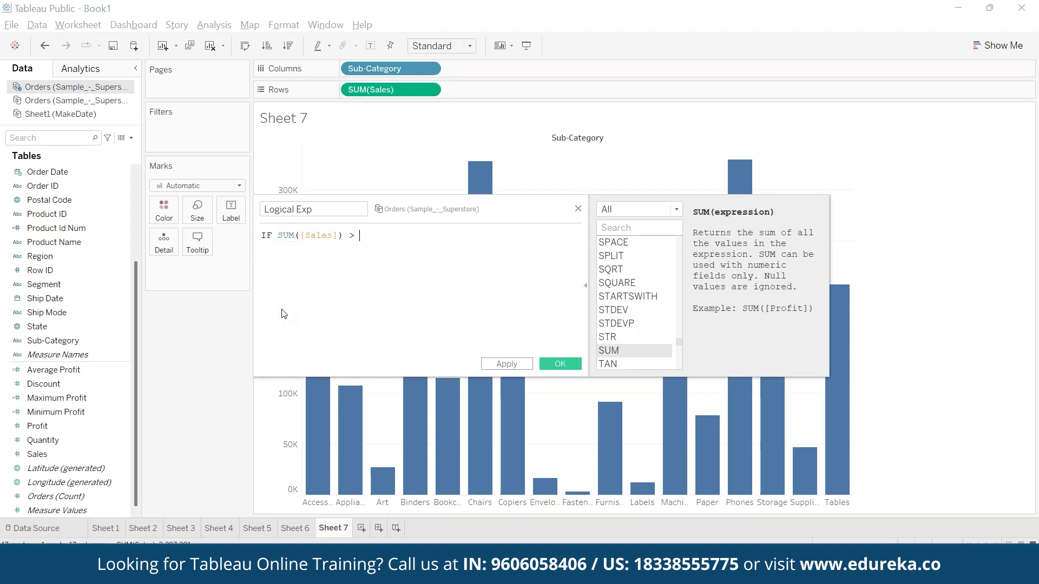
{"action": "type", "text": "250000 then \"high Sales"}
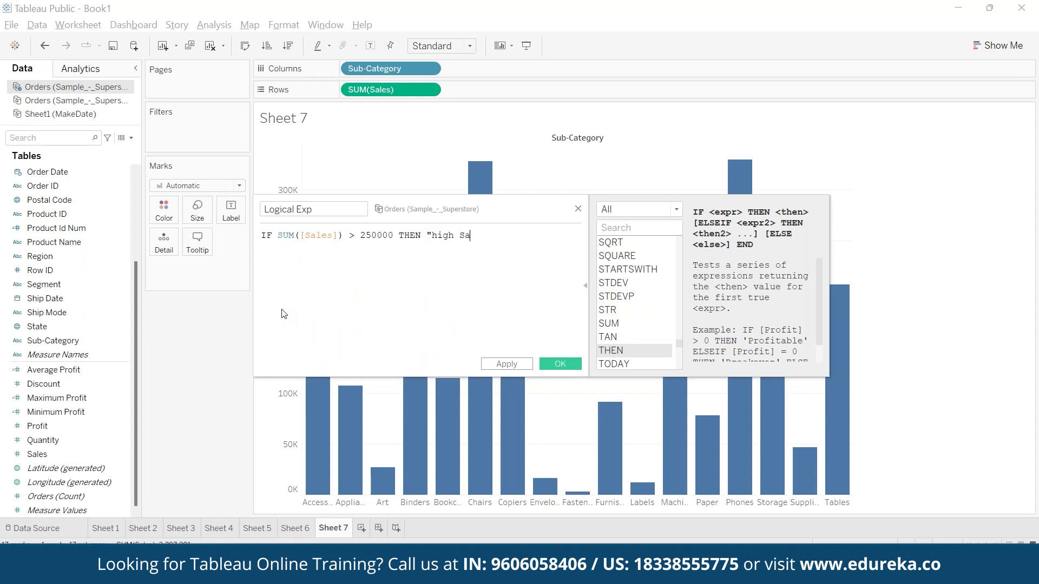
{"action": "type", "text": "\""}
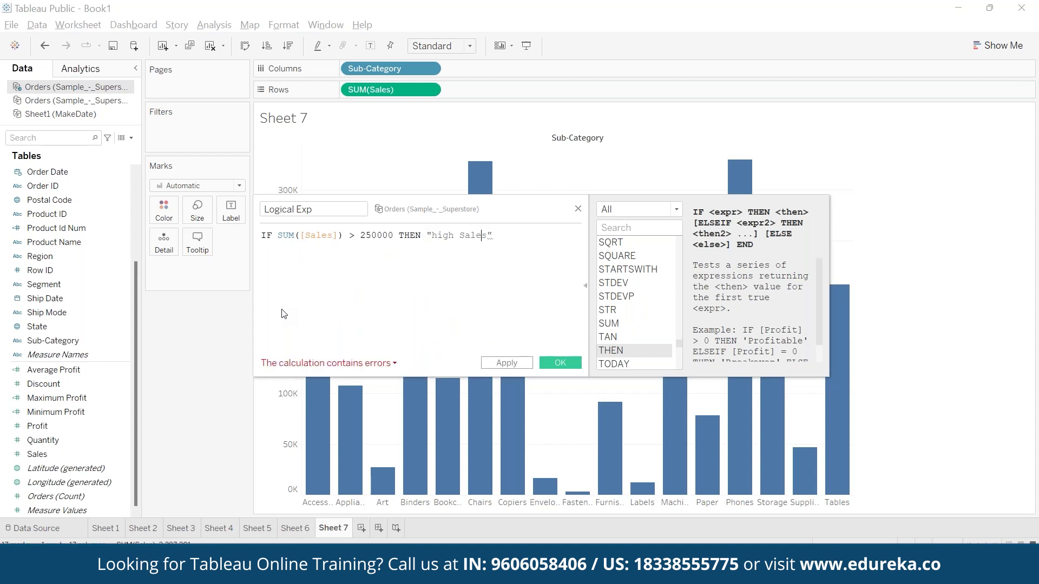
{"action": "key", "text": "BackSpace"}
{"action": "type", "text": "H"}
{"action": "key", "text": "Right"}
{"action": "key", "text": "Right"}
{"action": "key", "text": "Right"}
Step: Add the second condition on a new line of the formula: ELSEIF SUM([Sales]) < 100000 THEN "Low Sales"
{"action": "key", "text": "Return"}
{"action": "type", "text": "el"}
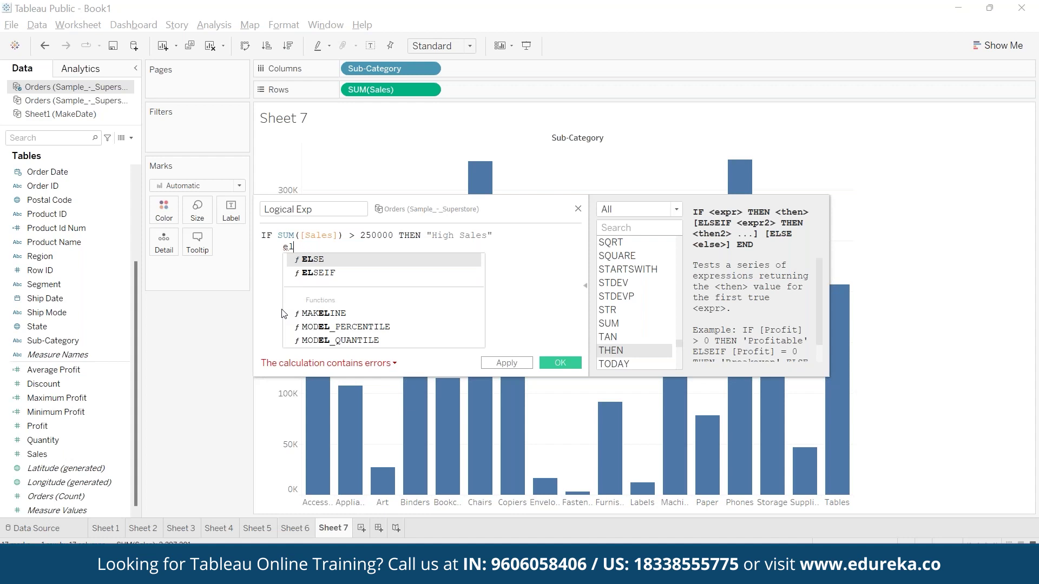
{"action": "key", "text": "Down"}
{"action": "key", "text": "Return"}
{"action": "type", "text": "SUM([Sales]) < 100000 "}
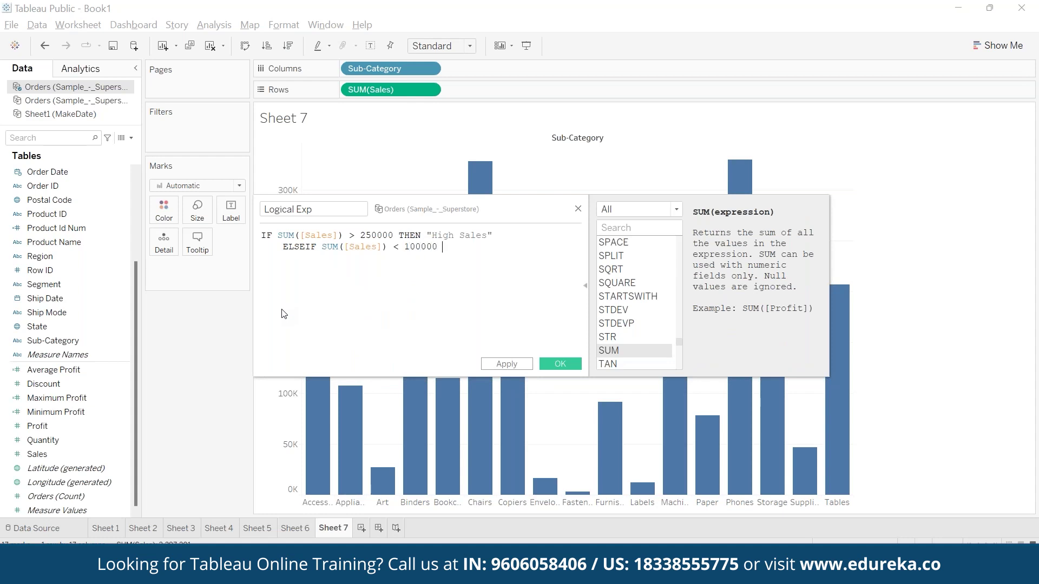
{"action": "type", "text": "thee"}
{"action": "key", "text": "Return"}
{"action": "key", "text": "BackSpace"}
{"action": "key", "text": "Return"}
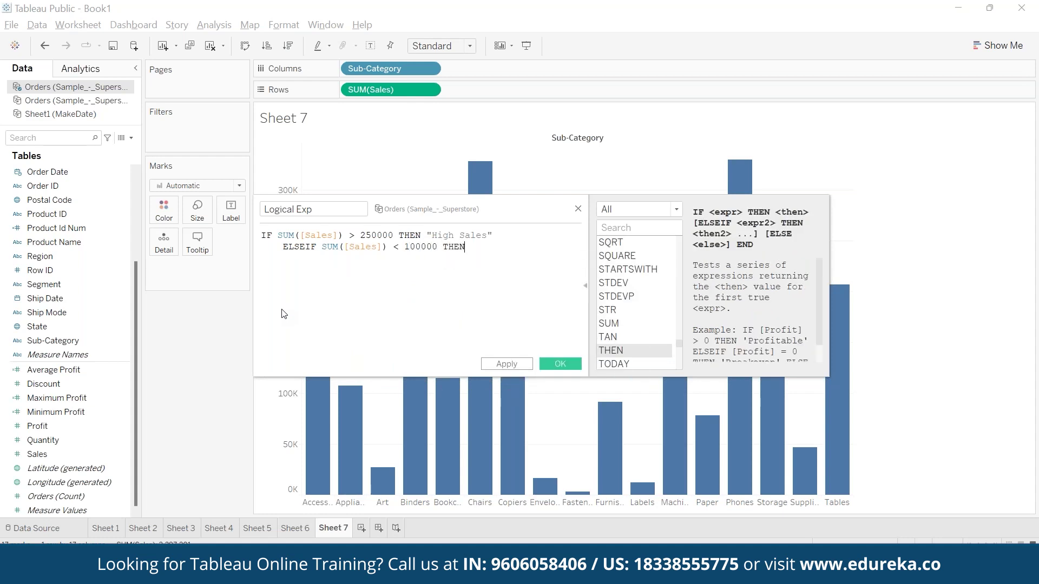
{"action": "type", "text": "\"Low Salees\""}
{"action": "key", "text": "Left"}
{"action": "key", "text": "Left"}
{"action": "key", "text": "BackSpace"}
{"action": "key", "text": "End"}
Step: Finish the Logical Exp formula with the lines ELSE "Medium Sales" and END
{"action": "key", "text": "Return"}
{"action": "type", "text": "ELSE"}
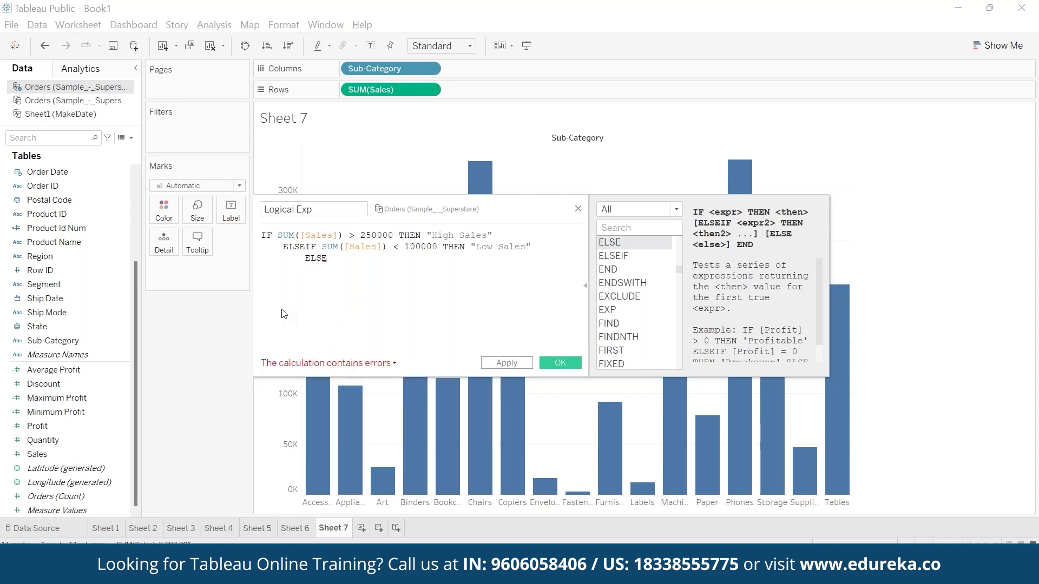
{"action": "type", "text": " \"Me"}
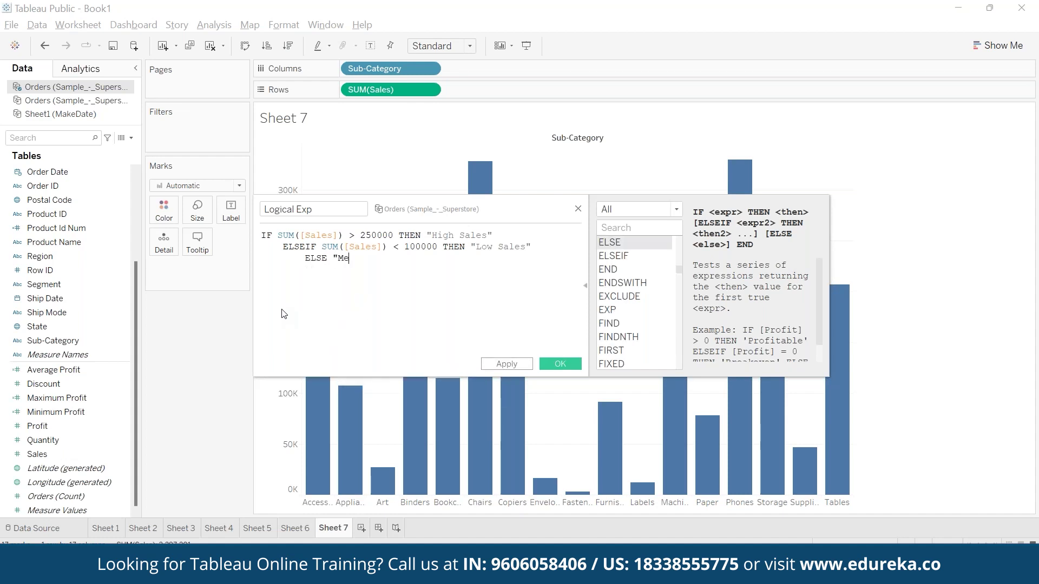
{"action": "type", "text": "dium Salees\""}
{"action": "key", "text": "Left"}
{"action": "key", "text": "BackSpace"}
{"action": "key", "text": "Right"}
{"action": "key", "text": "Right"}
{"action": "key", "text": "Return"}
{"action": "type", "text": "e"}
{"action": "left_click", "coordinate": [284, 309]}
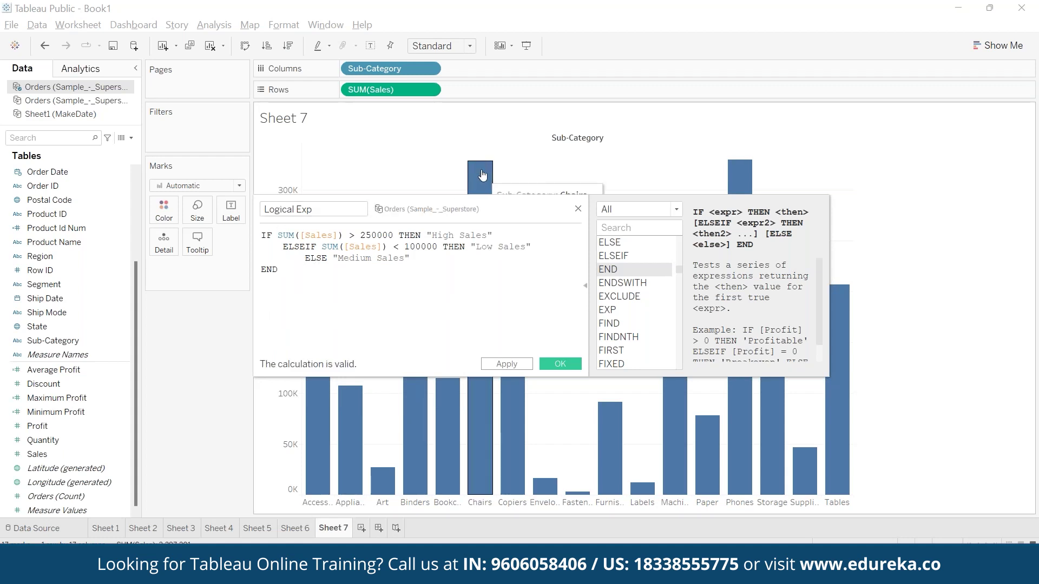
Step: Move the calculation editor off the bars with its function list collapsed, and compare the formula's conditions with the Sub-Category sales
{"action": "left_click_drag", "start_coordinate": [534, 209], "coordinate": [686, 253]}
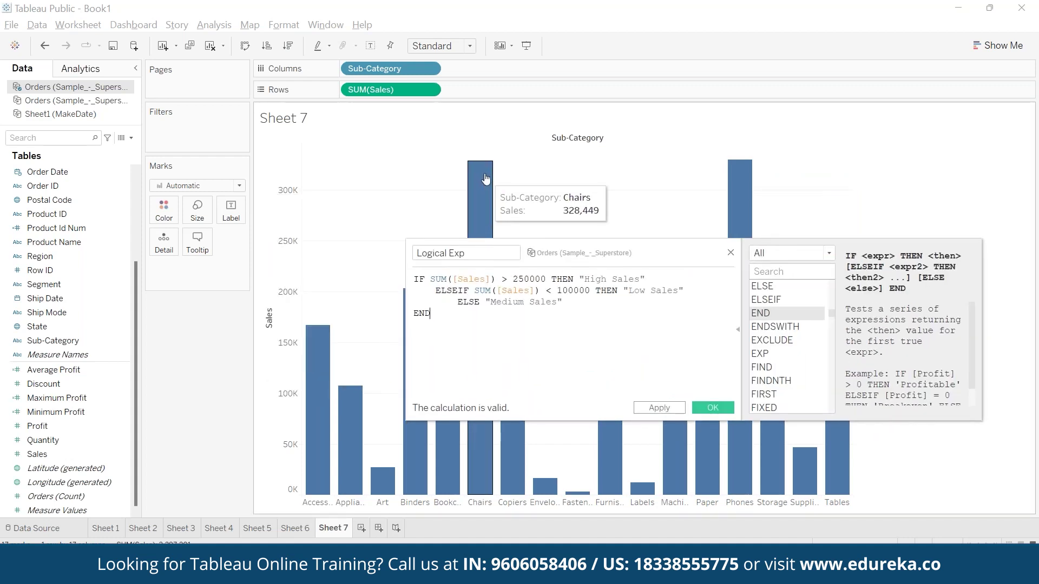
{"action": "left_click_drag", "start_coordinate": [580, 279], "coordinate": [647, 279]}
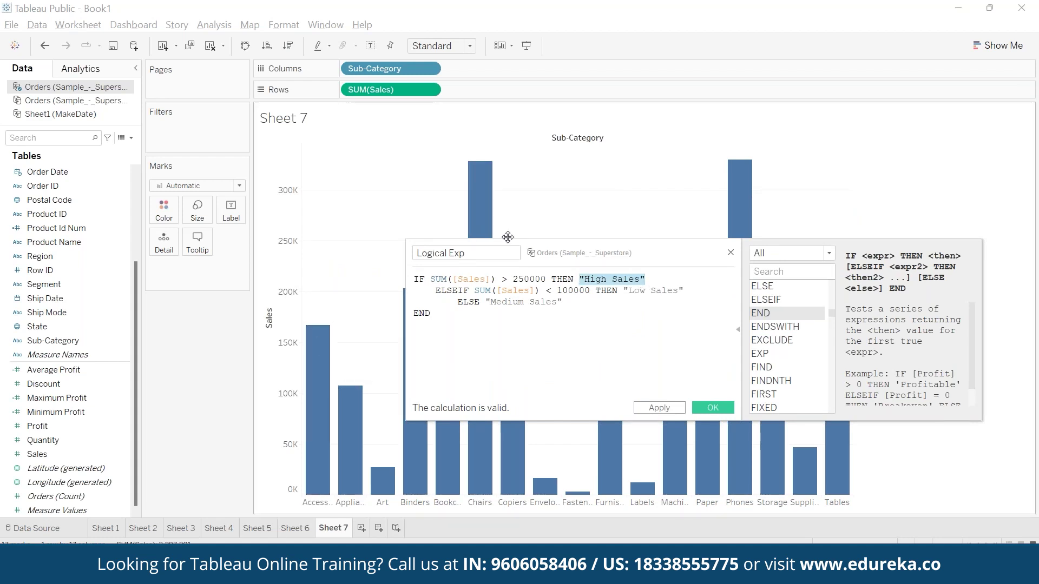
{"action": "left_click", "coordinate": [738, 329]}
{"action": "left_click_drag", "start_coordinate": [672, 251], "coordinate": [823, 253]}
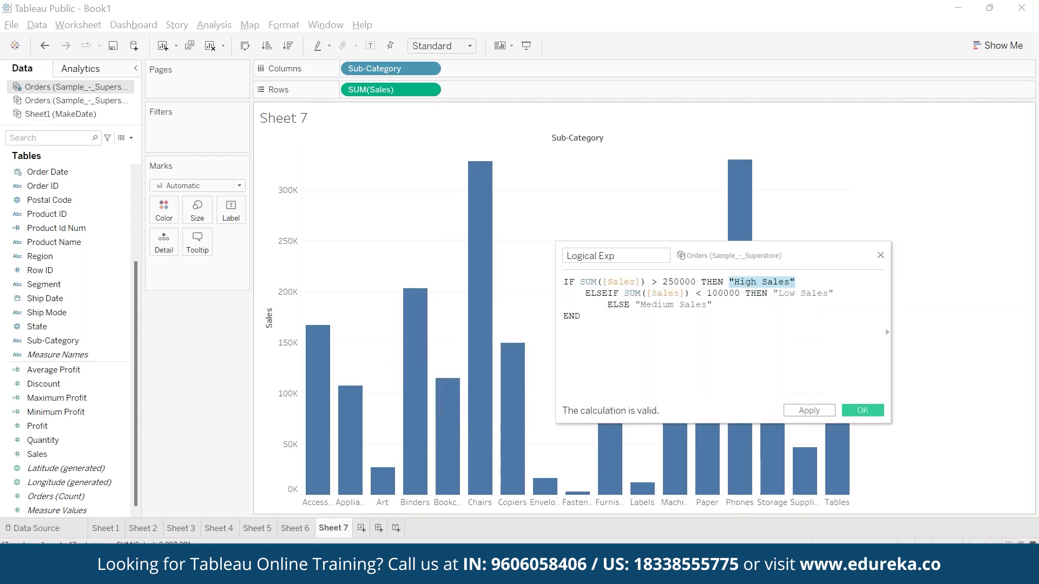
{"action": "mouse_move", "coordinate": [324, 334]}
{"action": "left_click_drag", "start_coordinate": [624, 292], "coordinate": [739, 293]}
{"action": "mouse_move", "coordinate": [323, 335]}
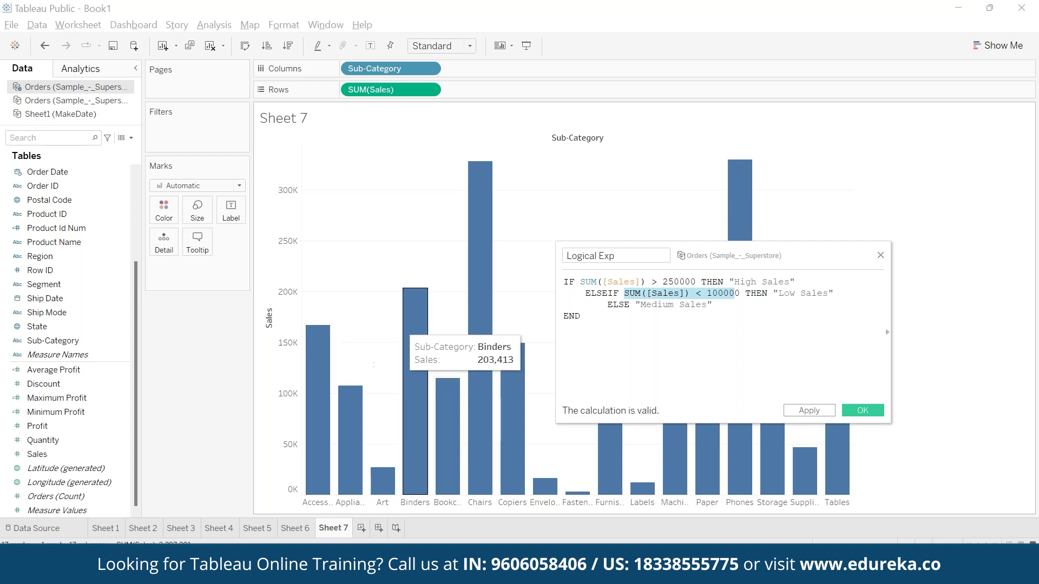
Step: Save the Logical Exp calculation and colour the Sub-Category sales bars by it
{"action": "left_click_drag", "start_coordinate": [636, 305], "coordinate": [720, 305]}
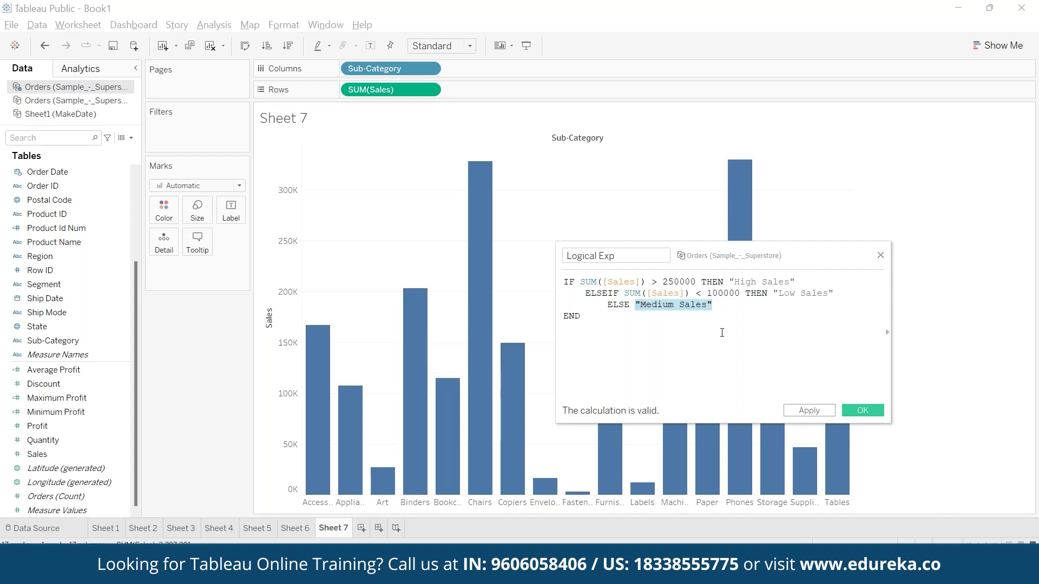
{"action": "left_click", "coordinate": [722, 333]}
{"action": "left_click", "coordinate": [860, 410]}
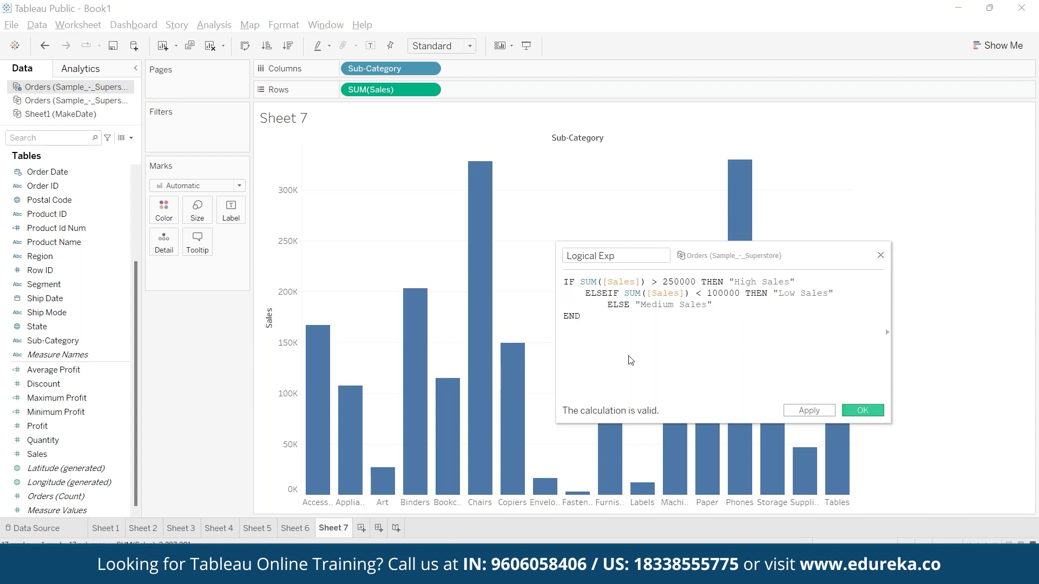
{"action": "left_click_drag", "start_coordinate": [48, 398], "coordinate": [164, 210]}
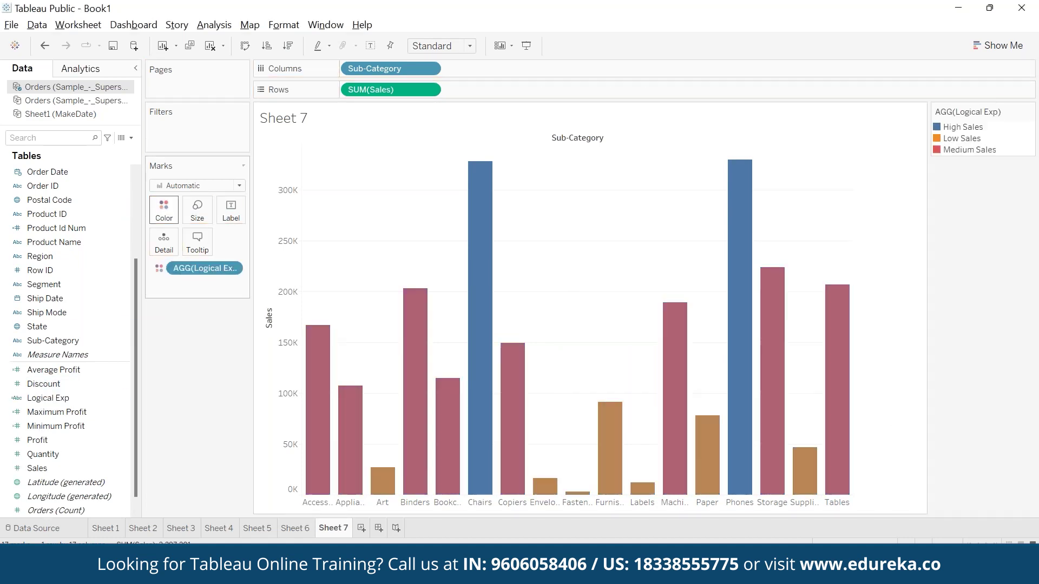
Step: Set the Logical Exp colours to green for High Sales, red for Low Sales and grey for Medium Sales
{"action": "left_click", "coordinate": [968, 128]}
{"action": "double_click", "coordinate": [969, 129]}
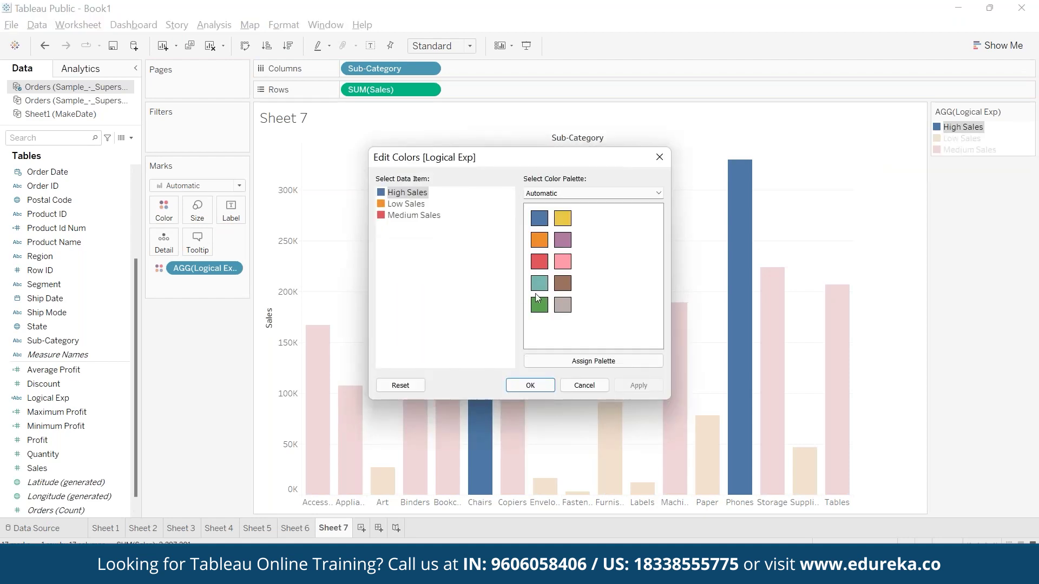
{"action": "left_click", "coordinate": [411, 203]}
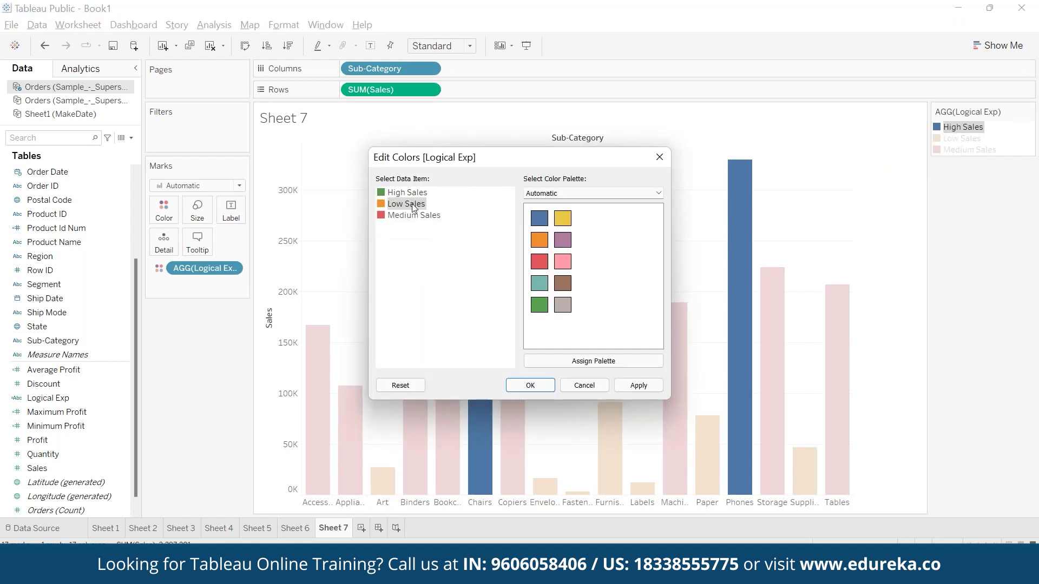
{"action": "left_click", "coordinate": [550, 265]}
{"action": "left_click", "coordinate": [439, 218]}
{"action": "left_click", "coordinate": [570, 310]}
{"action": "left_click", "coordinate": [530, 385]}
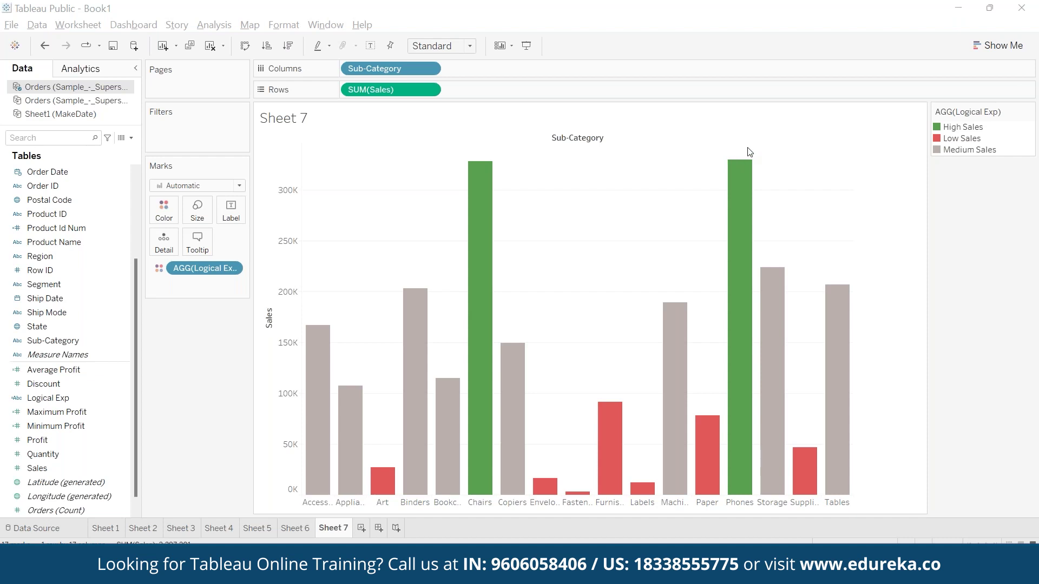
Step: Reopen Logical Exp for editing in a widened editor and join the ELSEIF condition onto the IF line
{"action": "left_click", "coordinate": [124, 395]}
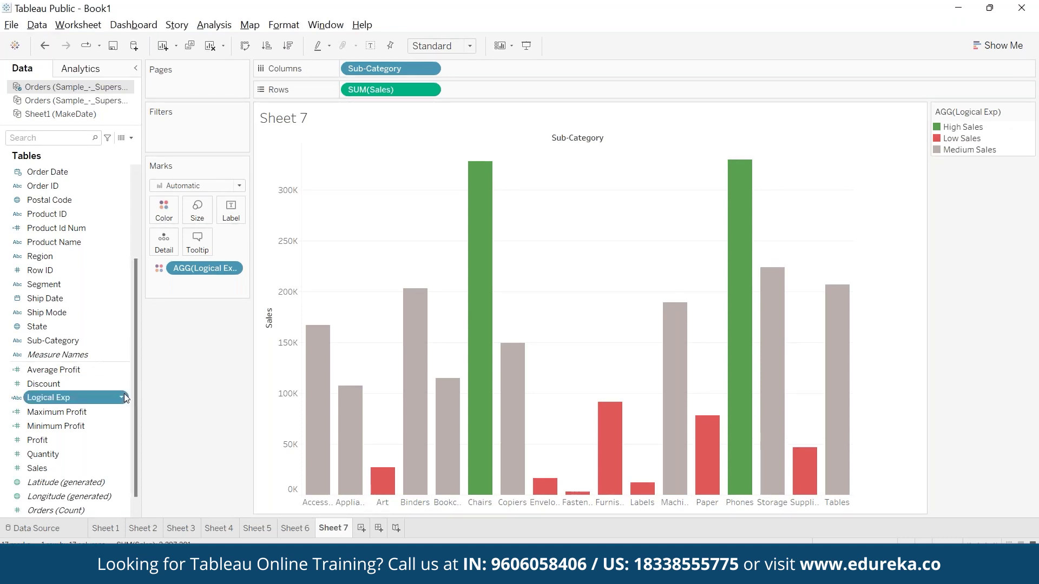
{"action": "left_click", "coordinate": [124, 398]}
{"action": "left_click", "coordinate": [169, 178]}
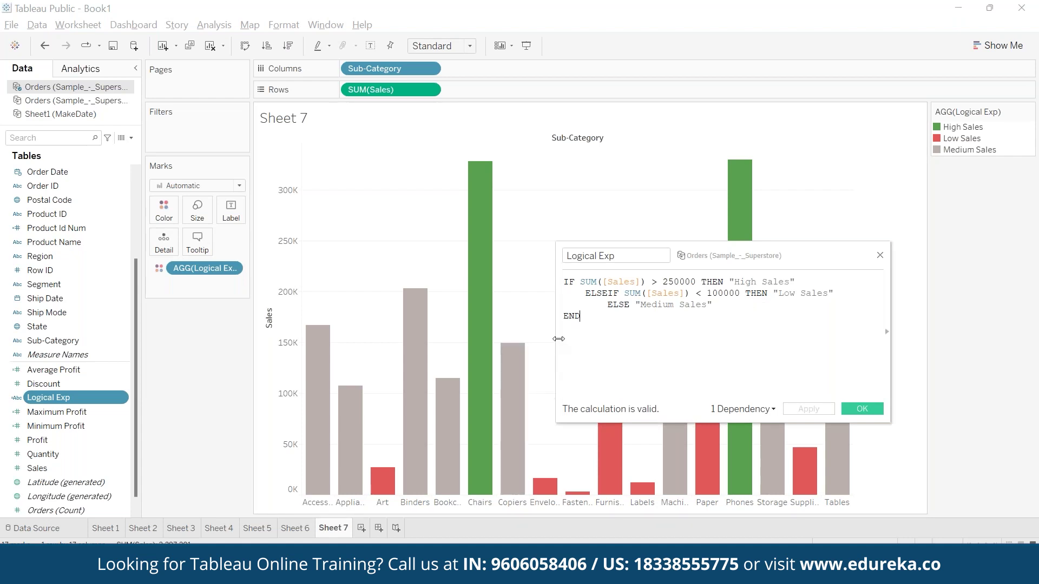
{"action": "left_click_drag", "start_coordinate": [556, 281], "coordinate": [69, 282]}
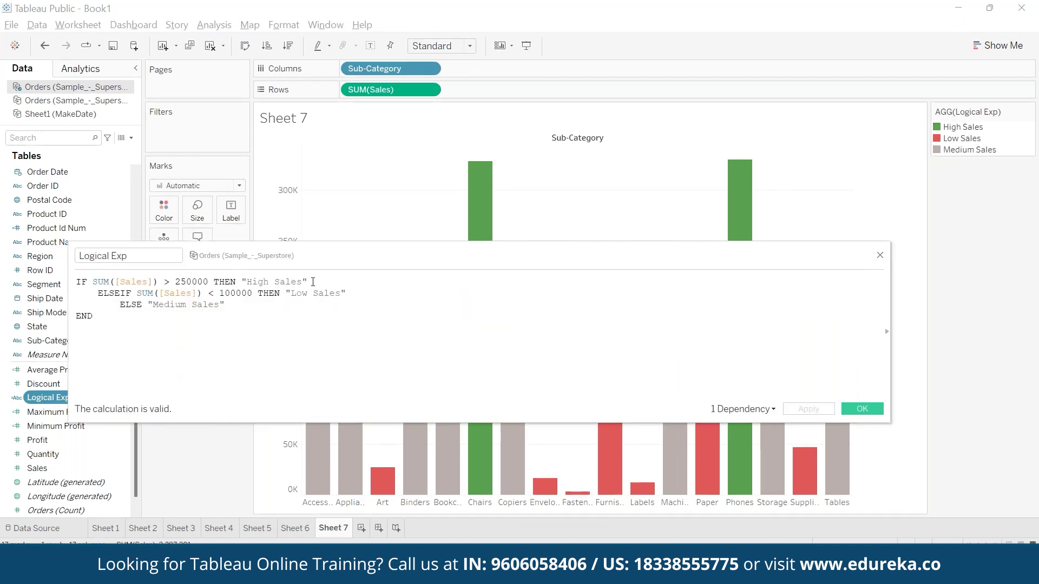
{"action": "key", "text": "Delete"}
{"action": "key", "text": "Delete"}
{"action": "key", "text": "Delete"}
{"action": "key", "text": "Delete"}
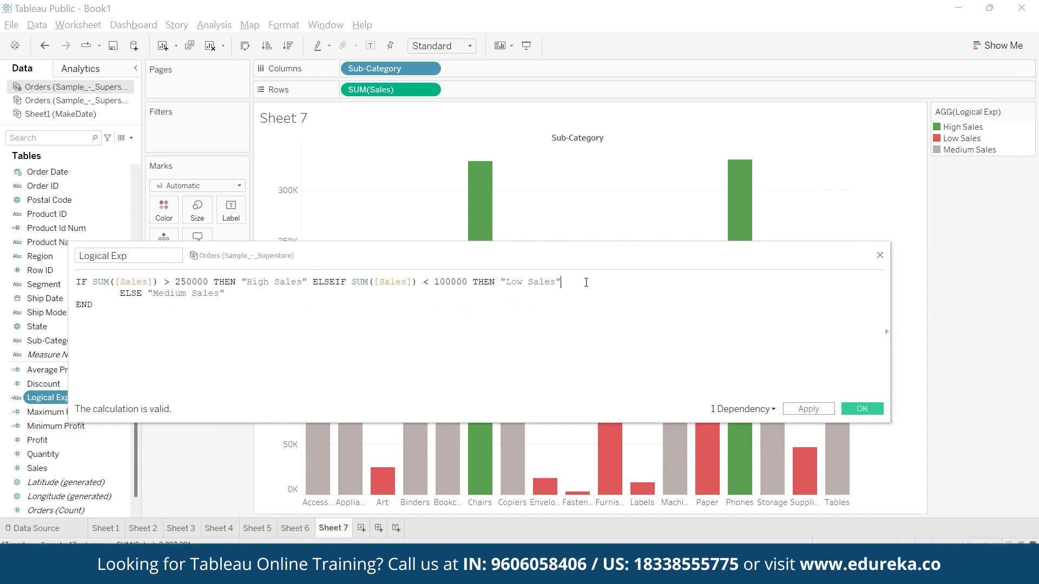
Step: Join ELSE "Medium Sales" and END onto the same line of the Logical Exp formula and save the calculation
{"action": "key", "text": "Delete"}
{"action": "key", "text": "Delete"}
{"action": "key", "text": "Delete"}
{"action": "key", "text": "Delete"}
{"action": "key", "text": "Delete"}
{"action": "key", "text": "Delete"}
{"action": "key", "text": "Delete"}
{"action": "key", "text": "Delete"}
{"action": "key", "text": "Delete"}
{"action": "key", "text": "End"}
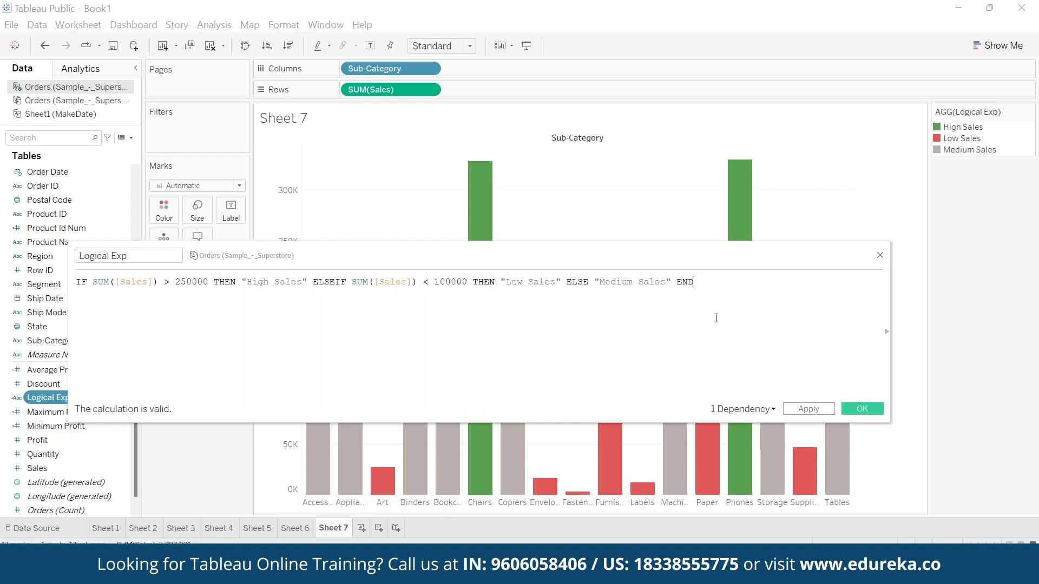
{"action": "left_click", "coordinate": [862, 408]}
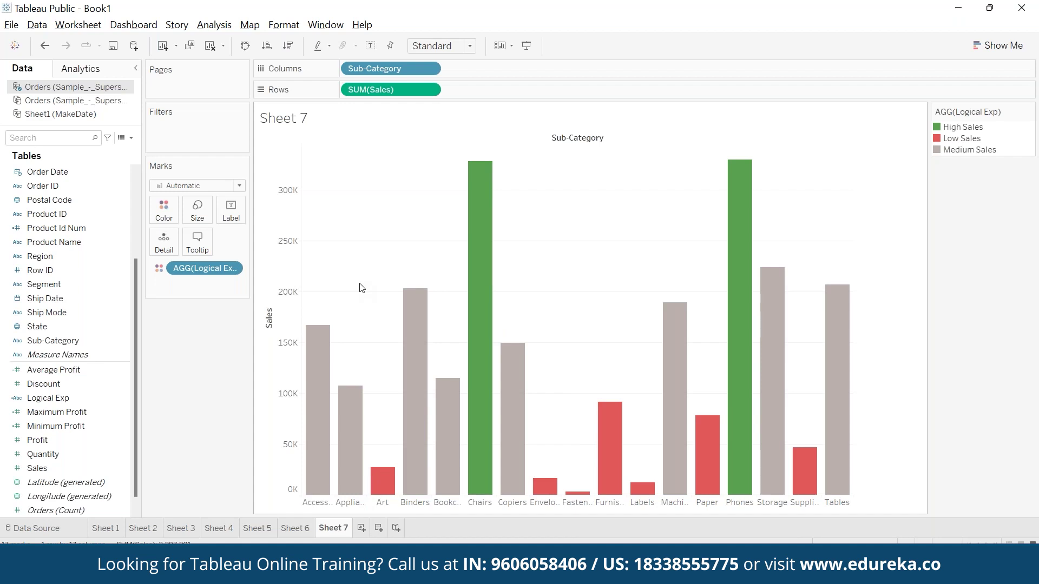
{"action": "left_click", "coordinate": [214, 25]}
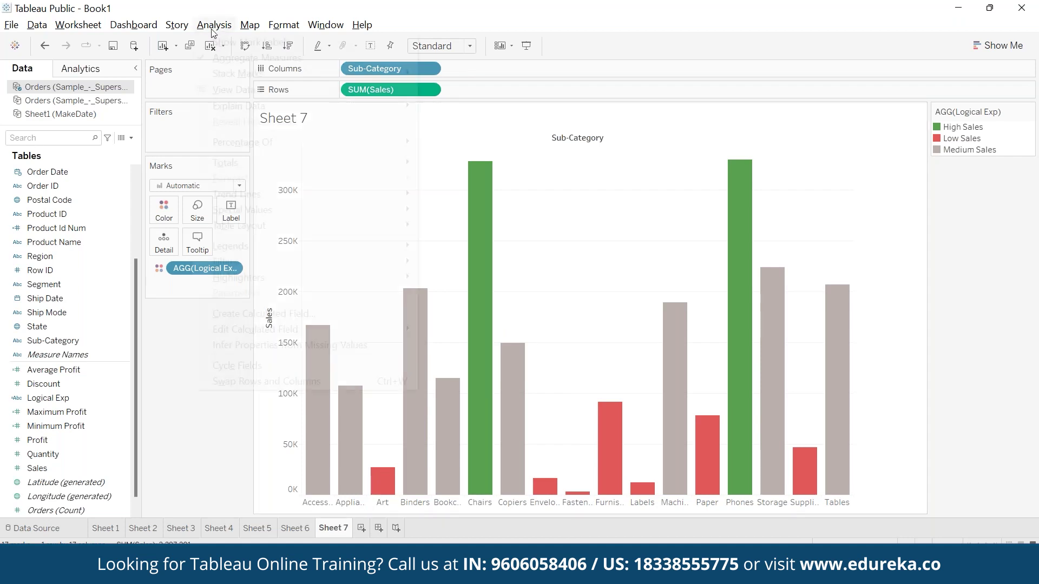
{"action": "left_click", "coordinate": [574, 268]}
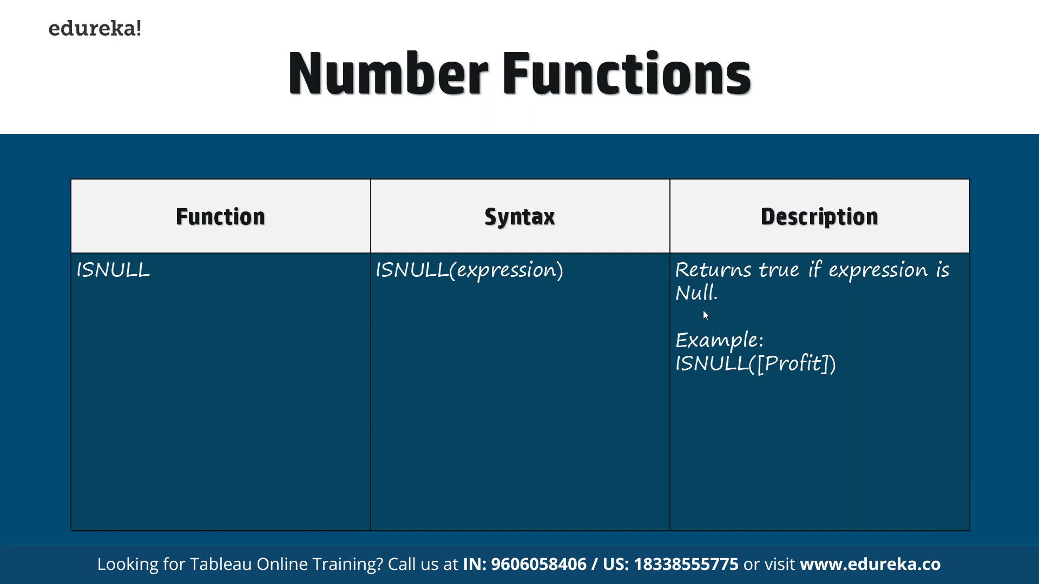
Step: Switch back to Tableau, connect to the Excel workbook ZN and examine the Dept and Profit values of its Sheet1
{"action": "key", "text": "alt+Tab"}
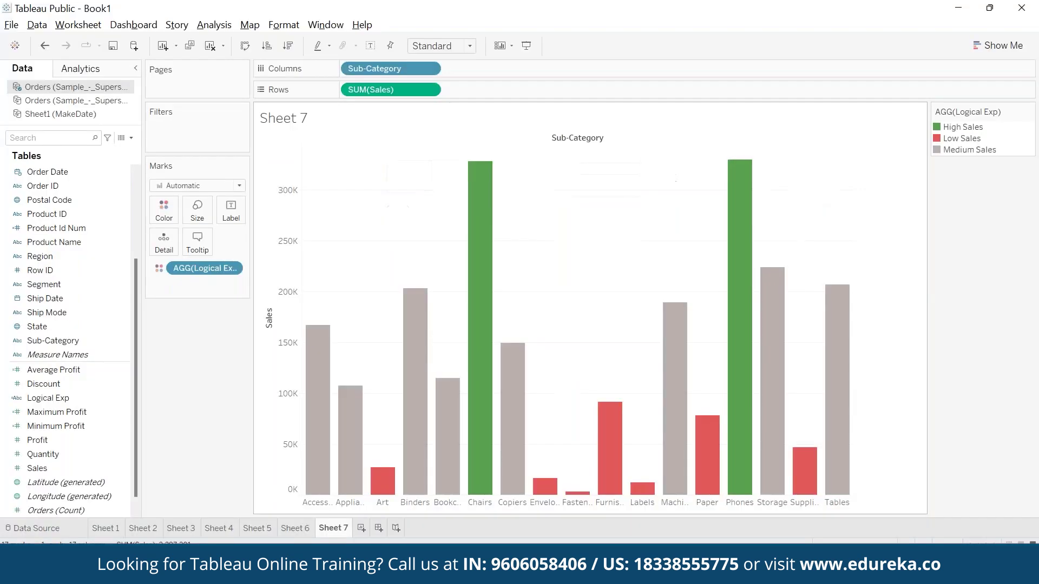
{"action": "left_click", "coordinate": [133, 45]}
{"action": "left_click", "coordinate": [189, 142]}
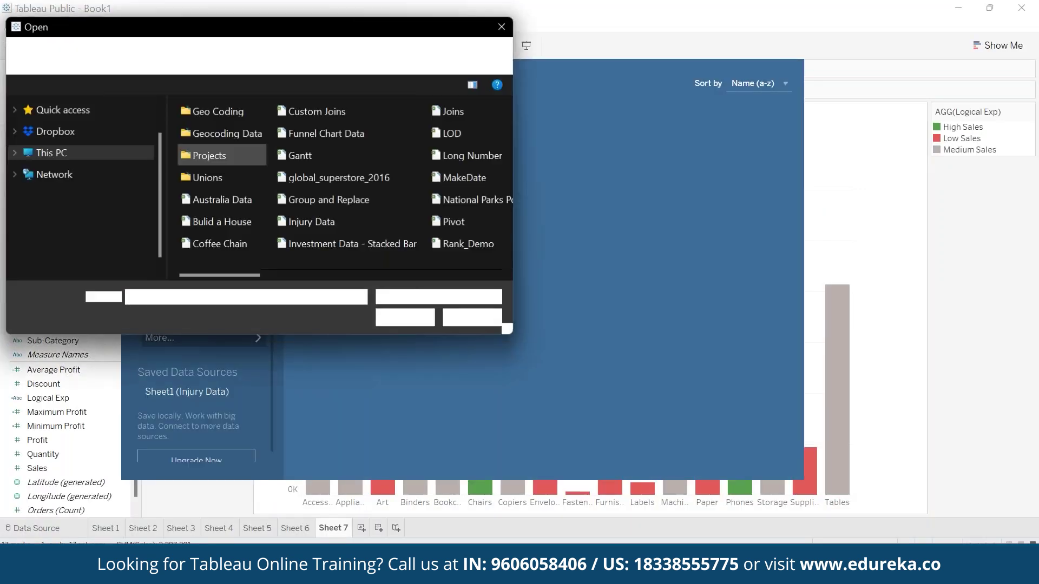
{"action": "left_click", "coordinate": [394, 276]}
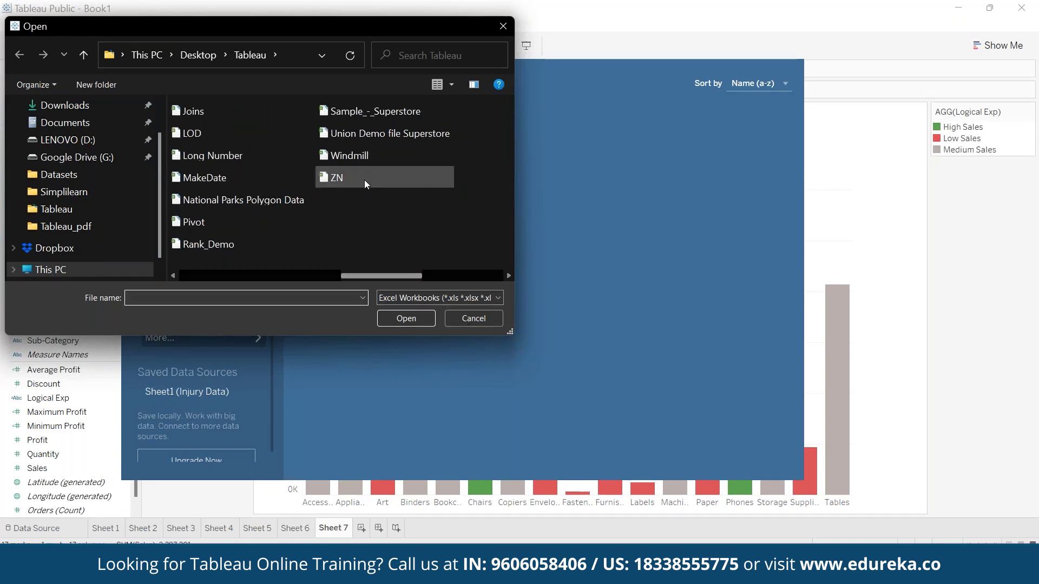
{"action": "left_click", "coordinate": [363, 180]}
{"action": "left_click", "coordinate": [411, 317]}
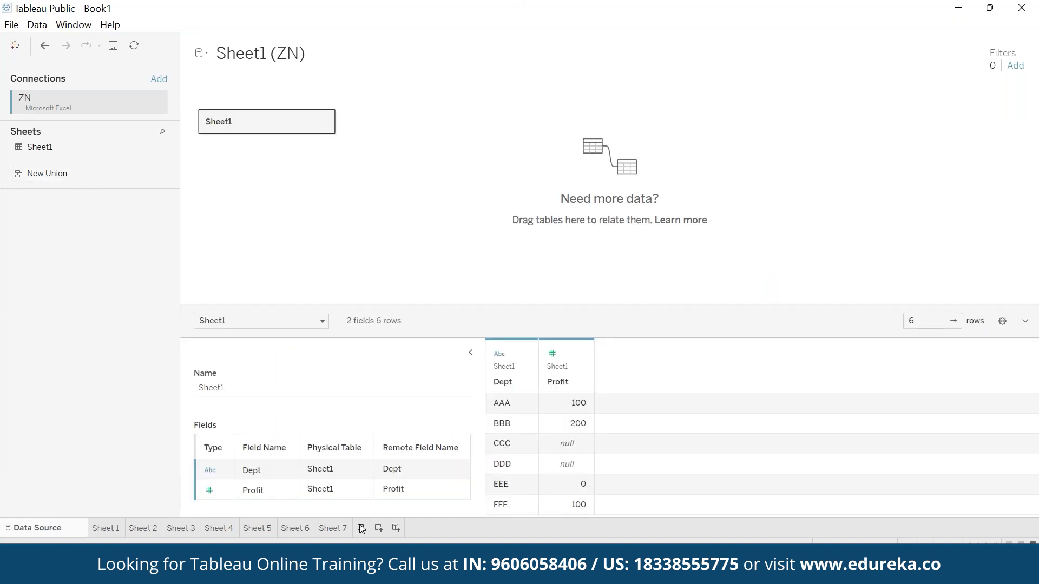
{"action": "left_click_drag", "start_coordinate": [524, 407], "coordinate": [521, 504]}
{"action": "left_click_drag", "start_coordinate": [550, 405], "coordinate": [557, 503]}
{"action": "left_click_drag", "start_coordinate": [574, 448], "coordinate": [579, 466]}
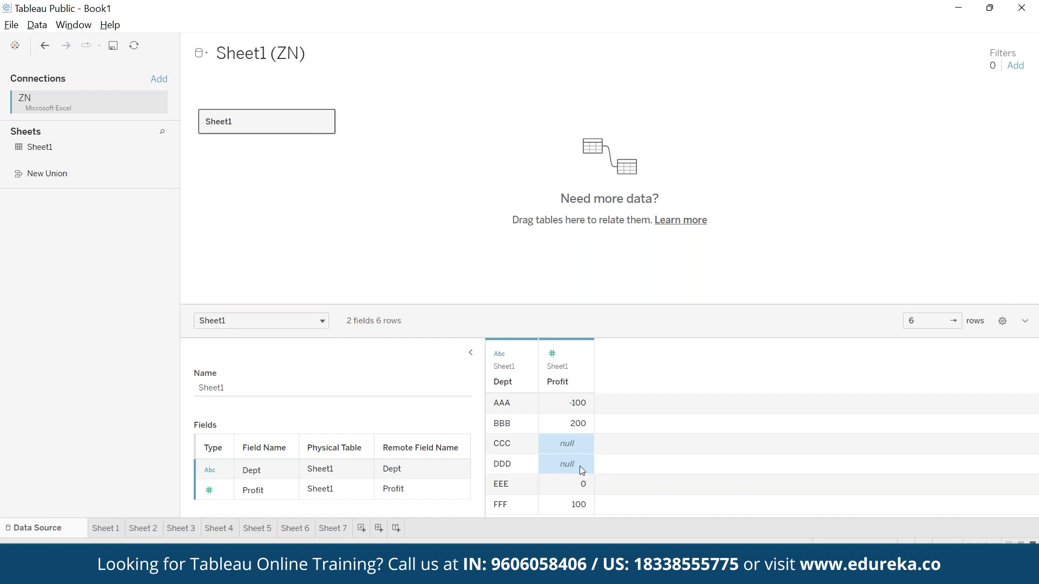
Step: Add a new worksheet and build a text table with Dept as rows and Profit as the values
{"action": "left_click", "coordinate": [332, 529]}
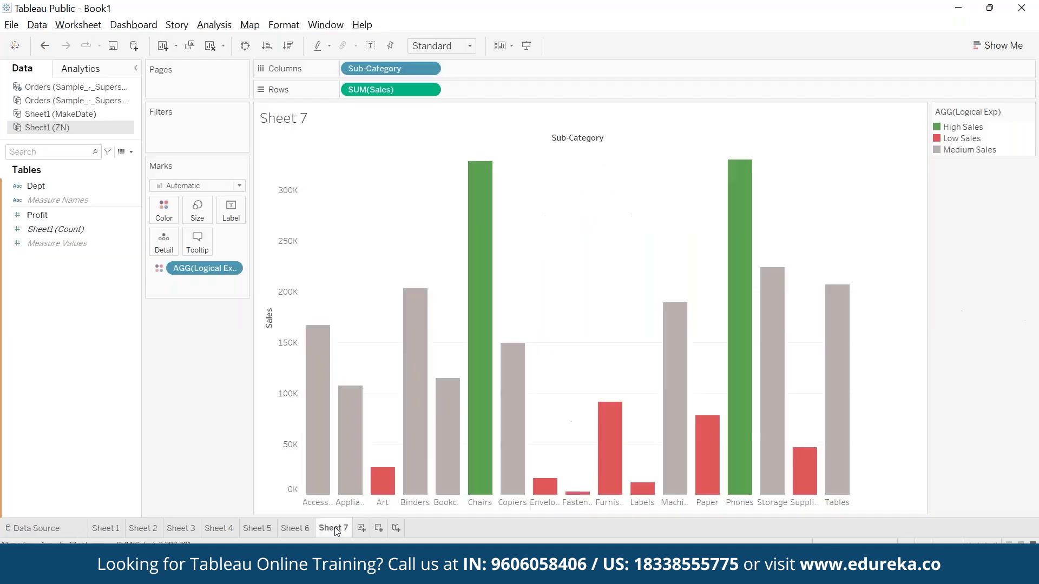
{"action": "left_click", "coordinate": [361, 528]}
{"action": "left_click", "coordinate": [64, 185]}
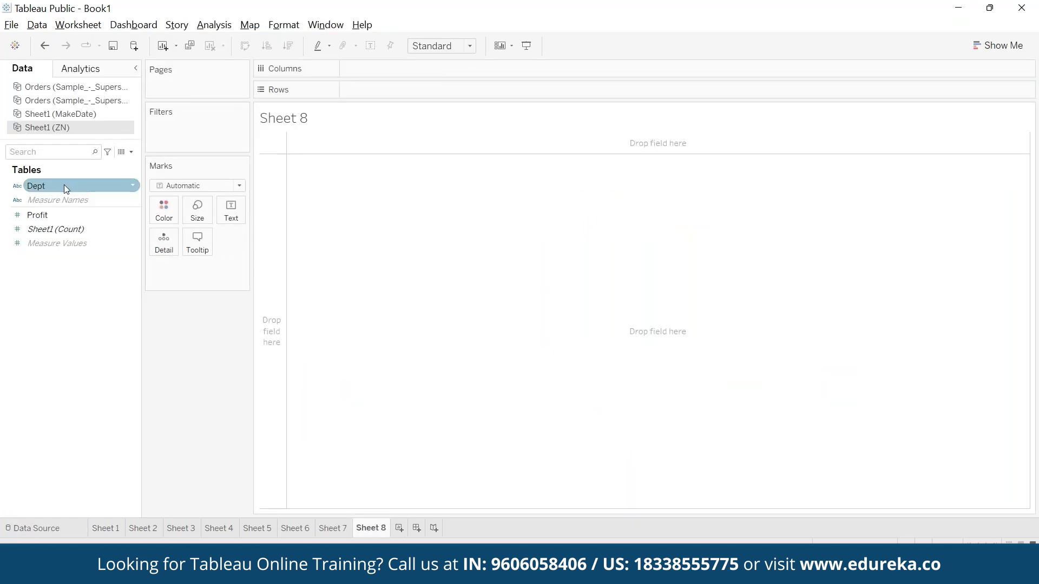
{"action": "left_click_drag", "start_coordinate": [82, 184], "coordinate": [378, 91]}
{"action": "left_click", "coordinate": [52, 214]}
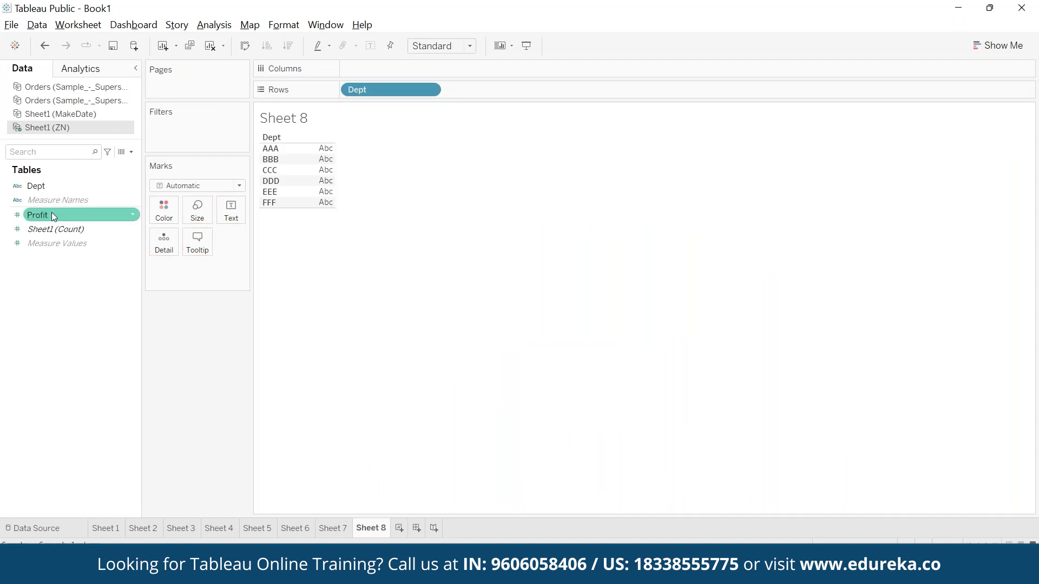
{"action": "left_click_drag", "start_coordinate": [52, 214], "coordinate": [326, 183]}
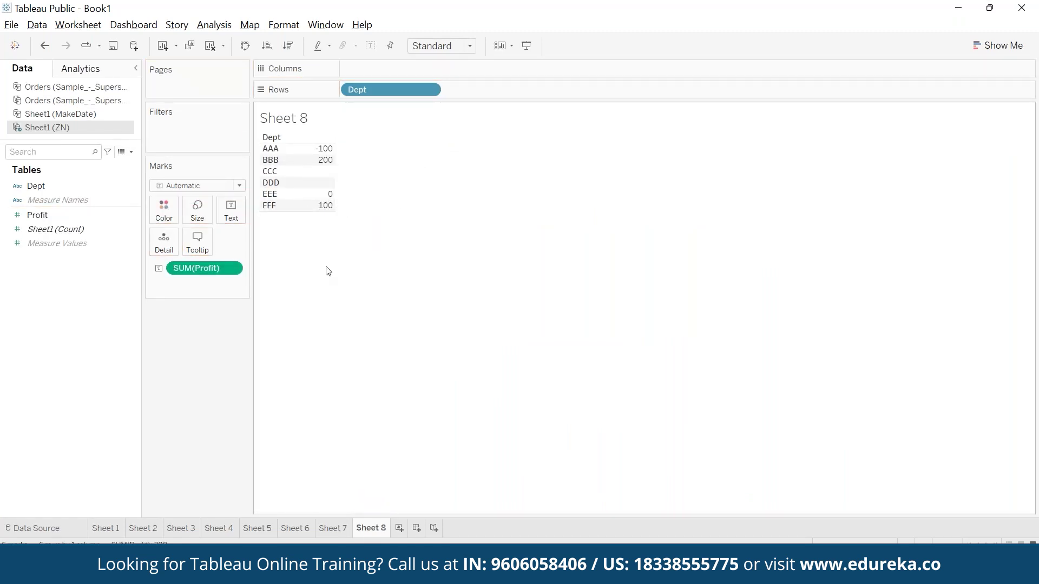
Step: Create a calculated field named ZN with the formula ZN(SUM([Profit])) and add it to the table beside Profit
{"action": "left_click", "coordinate": [205, 26]}
{"action": "left_click", "coordinate": [295, 313]}
{"action": "type", "text": "ZN"}
{"action": "key", "text": "Tab"}
{"action": "type", "text": "ZN(SUM(pro"}
{"action": "key", "text": "Return"}
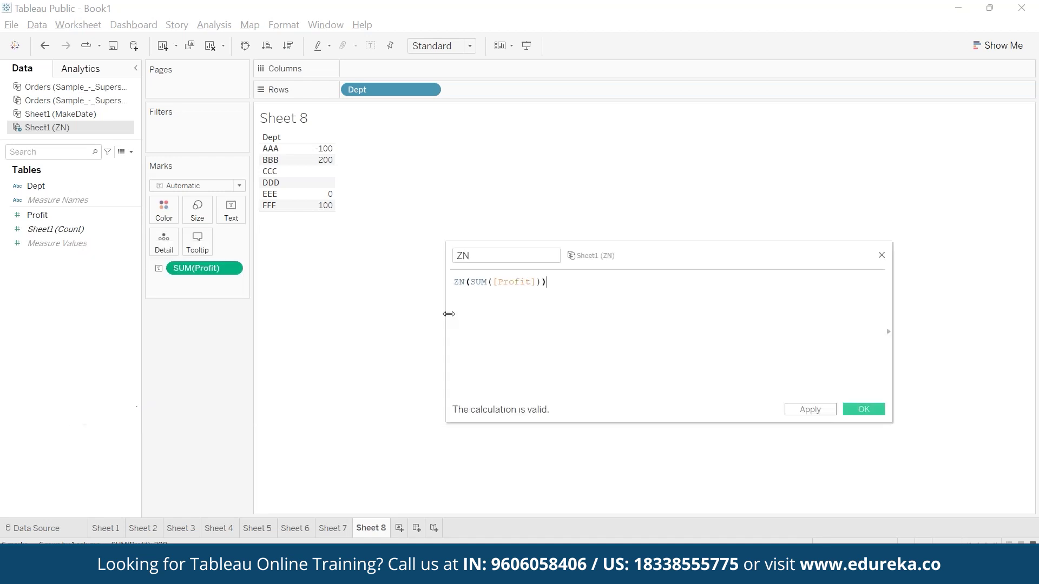
{"action": "left_click", "coordinate": [873, 410]}
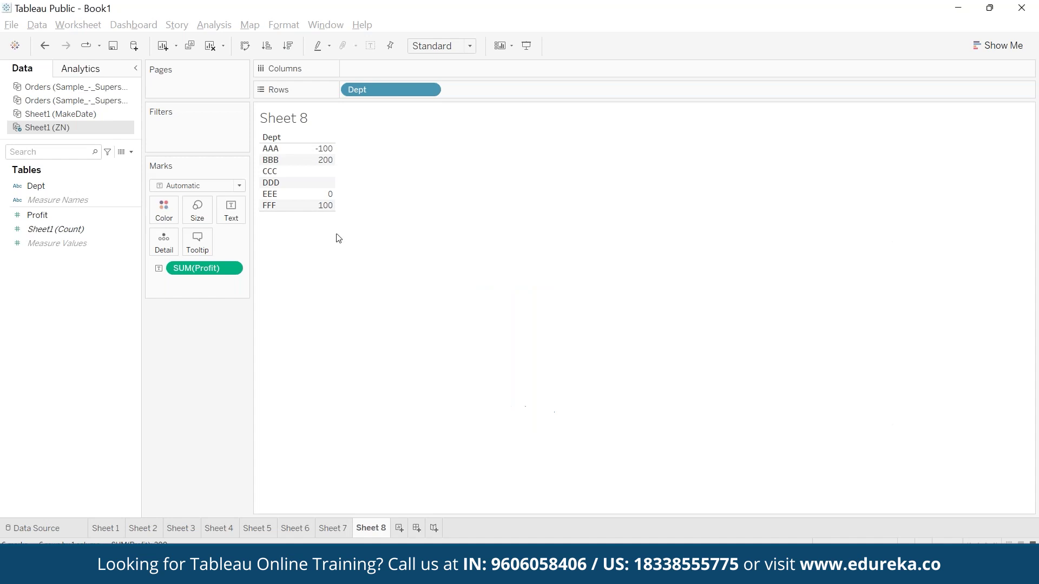
{"action": "left_click_drag", "start_coordinate": [88, 232], "coordinate": [319, 178]}
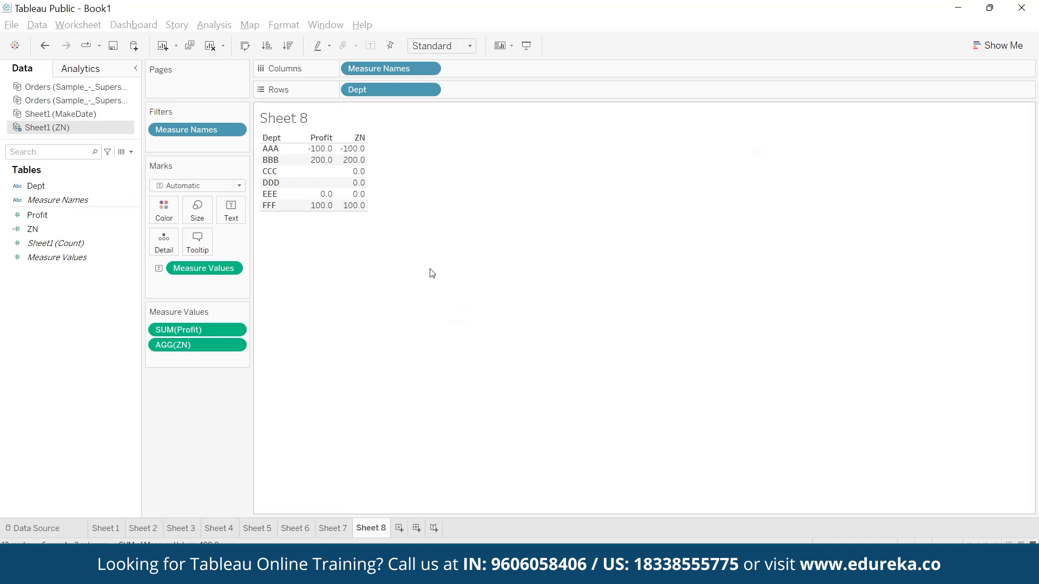
{"action": "mouse_move", "coordinate": [338, 192]}
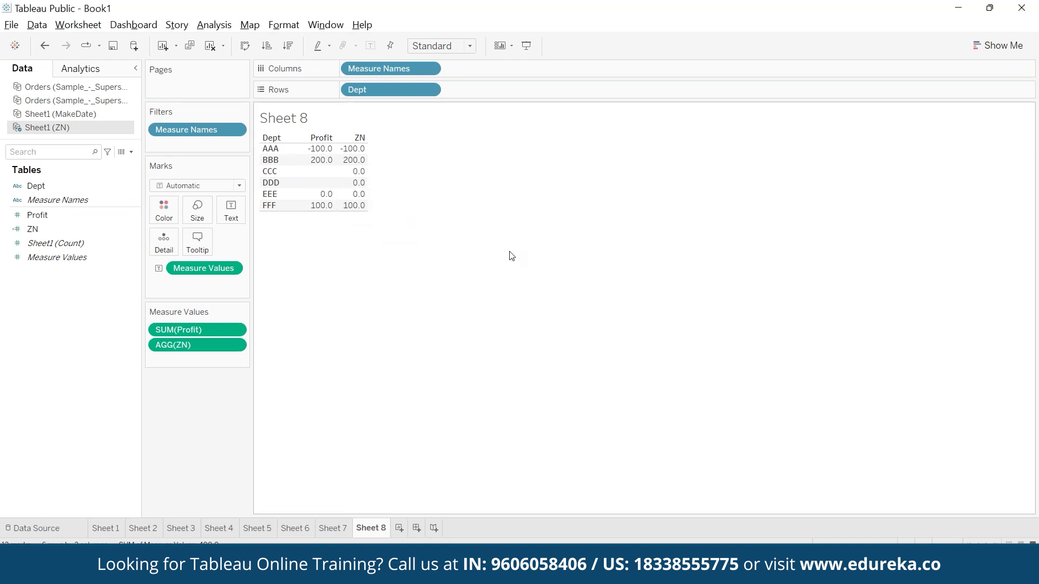
Step: Start a new calculated field named isNull and begin its formula with IS
{"action": "left_click", "coordinate": [215, 25]}
{"action": "left_click", "coordinate": [287, 314]}
{"action": "key", "text": "BackSpace"}
{"action": "type", "text": "isNull"}
{"action": "left_click", "coordinate": [464, 288]}
{"action": "type", "text": "is"}
{"action": "key", "text": "Return"}
{"action": "key", "text": "BackSpace"}
{"action": "key", "text": "BackSpace"}
{"action": "key", "text": "BackSpace"}
{"action": "key", "text": "BackSpace"}
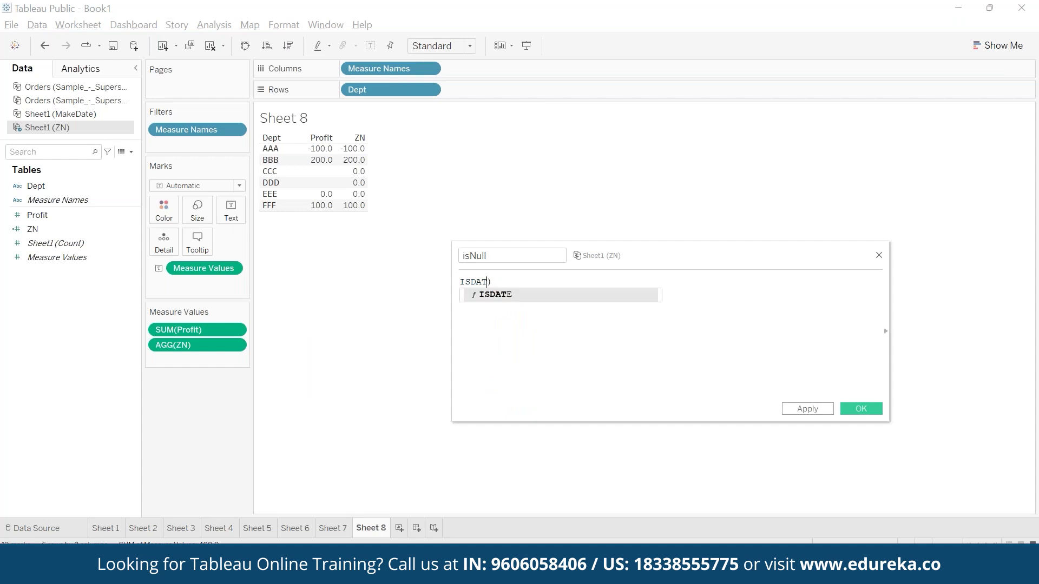
{"action": "key", "text": "BackSpace"}
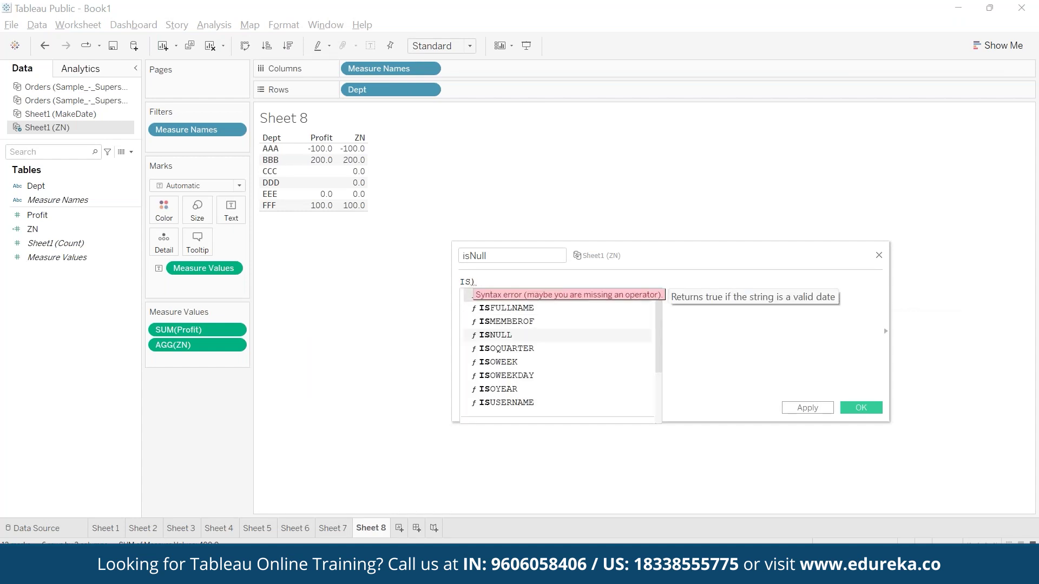
Step: Complete the isNull formula as ISNULL(SUM([Profit])) and save the calculated field
{"action": "type", "text": "N"}
{"action": "key", "text": "Return"}
{"action": "type", "text": "sump"}
{"action": "key", "text": "BackSpace"}
{"action": "key", "text": "Return"}
{"action": "type", "text": "prof"}
{"action": "key", "text": "Return"}
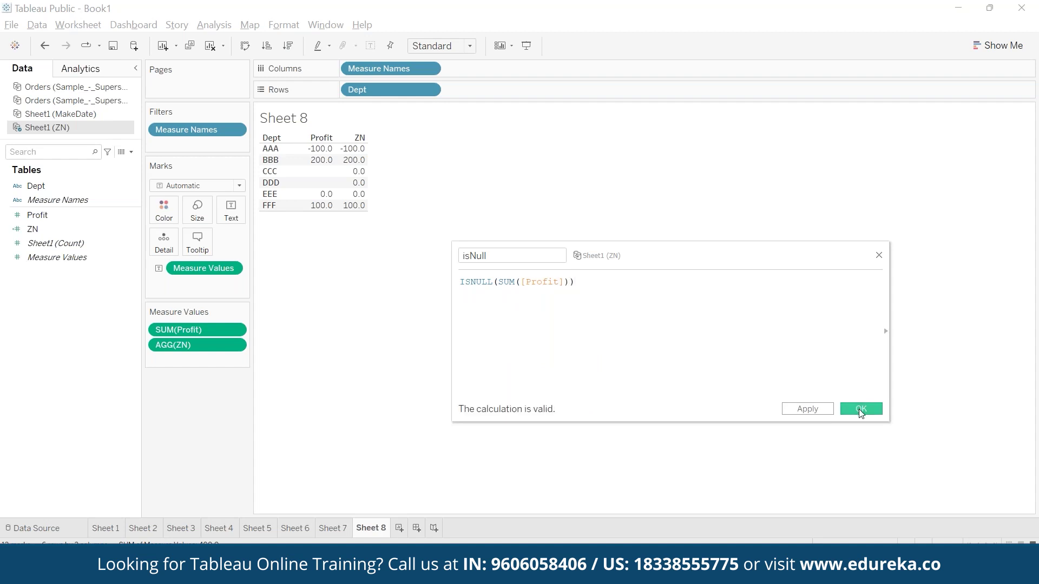
{"action": "left_click", "coordinate": [861, 410]}
Step: Colour the table values by isNull and highlight the False and True members in turn
{"action": "left_click_drag", "start_coordinate": [83, 215], "coordinate": [164, 206]}
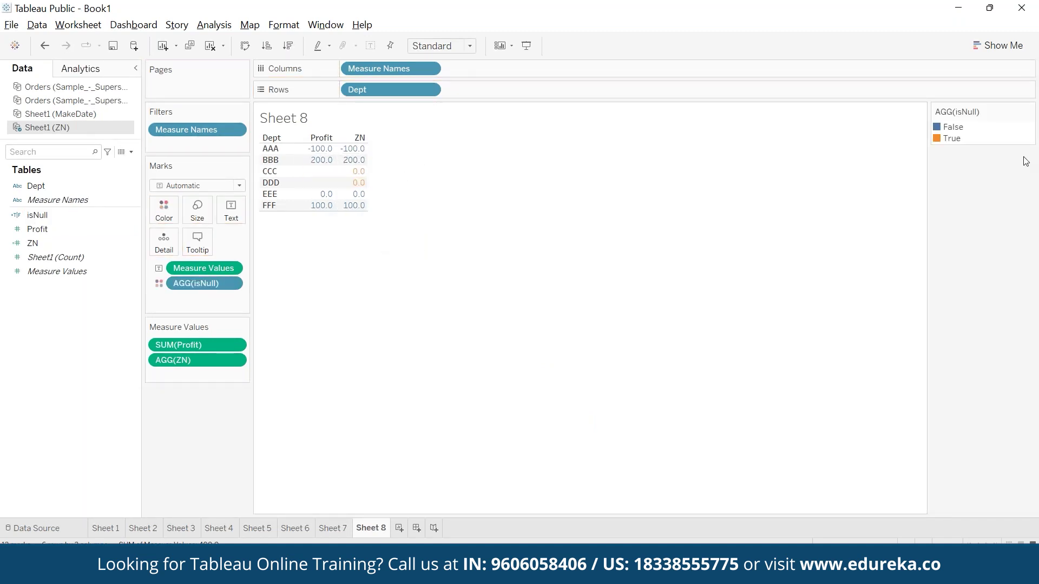
{"action": "left_click", "coordinate": [951, 129]}
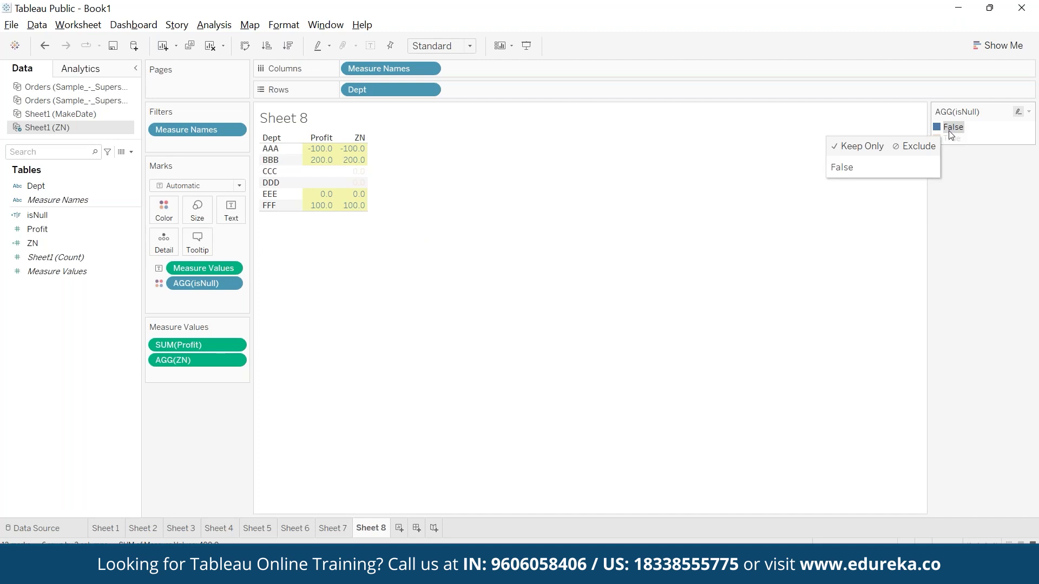
{"action": "left_click", "coordinate": [952, 138]}
{"action": "left_click", "coordinate": [551, 267]}
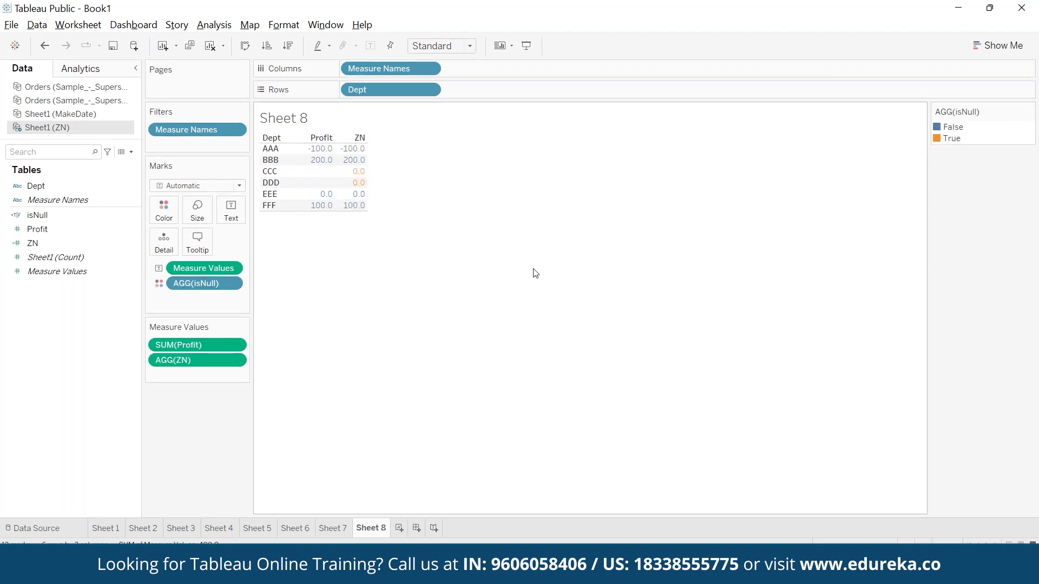
{"action": "mouse_move", "coordinate": [361, 177]}
Step: Start a new calculated field named ifnull on the ZN data
{"action": "left_click", "coordinate": [211, 28]}
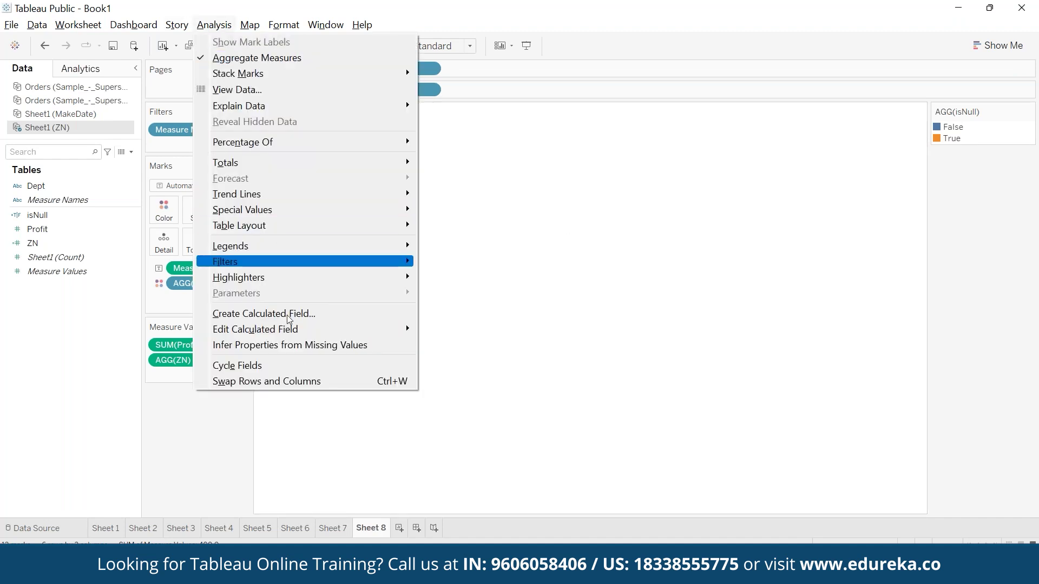
{"action": "left_click", "coordinate": [289, 315]}
{"action": "type", "text": "if"}
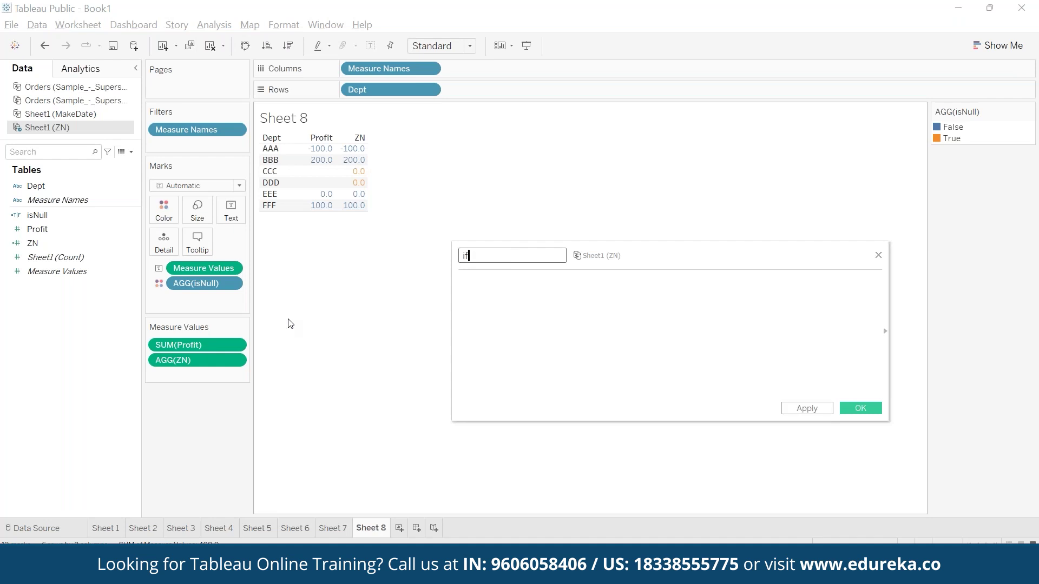
{"action": "type", "text": "null"}
{"action": "key", "text": "Tab"}
Step: Enter the IFNULL function with SUM([Profit]) as its first argument
{"action": "type", "text": "if"}
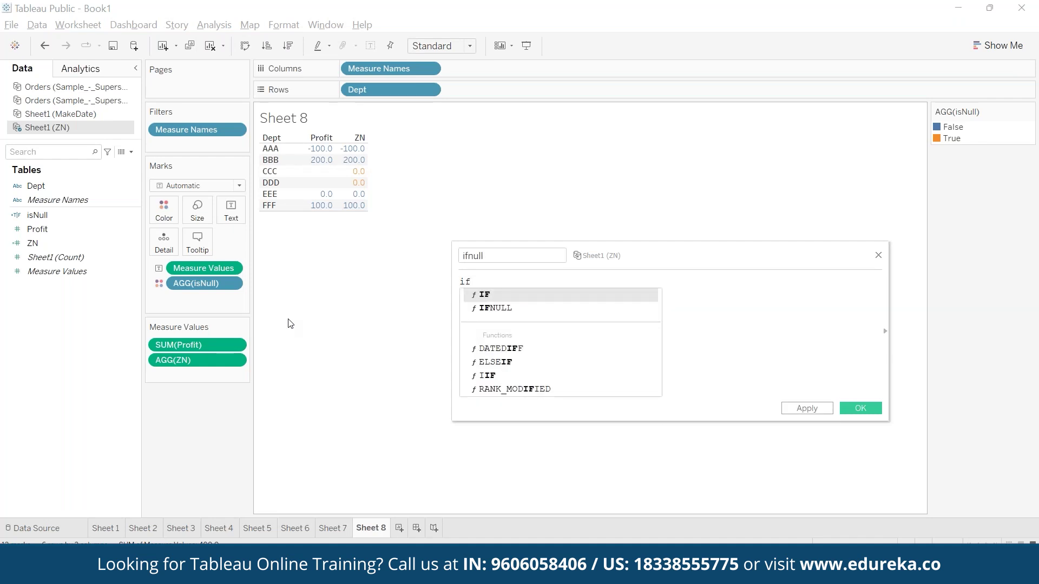
{"action": "key", "text": "Down"}
{"action": "key", "text": "Return"}
{"action": "type", "text": "sum"}
{"action": "key", "text": "Return"}
{"action": "type", "text": "pro"}
{"action": "key", "text": "Return"}
{"action": "key", "text": "Right"}
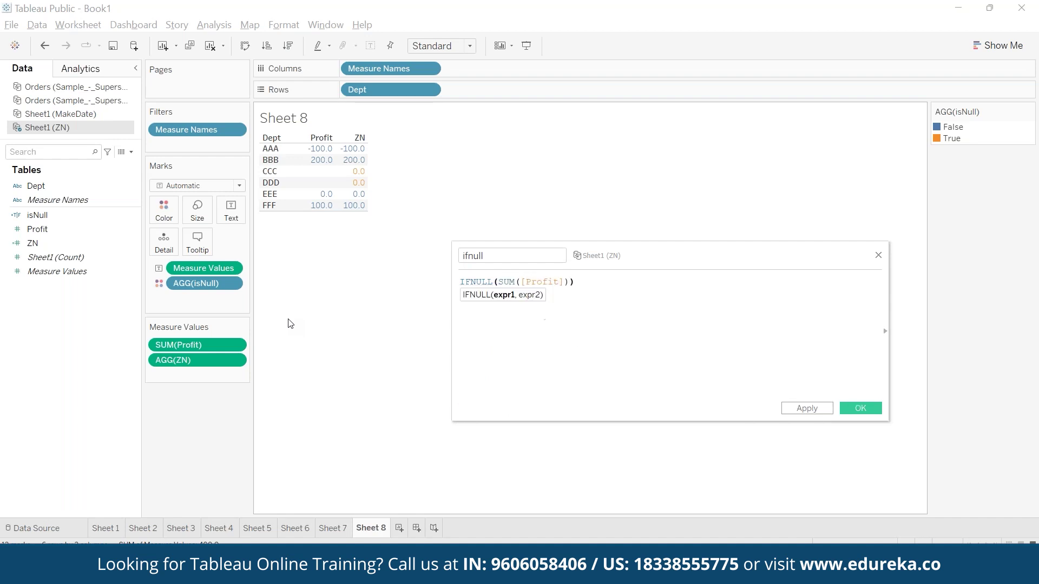
Step: Begin the second argument of IFNULL with a {fixed expression
{"action": "type", "text": ","}
{"action": "type", "text": "{fix"}
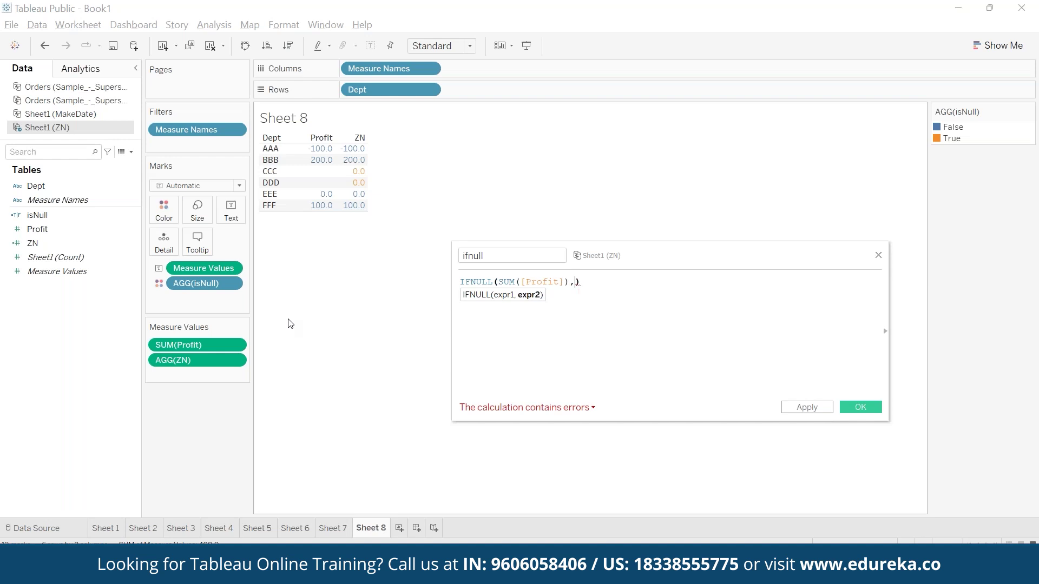
{"action": "type", "text": "ed"}
{"action": "key", "text": "Return"}
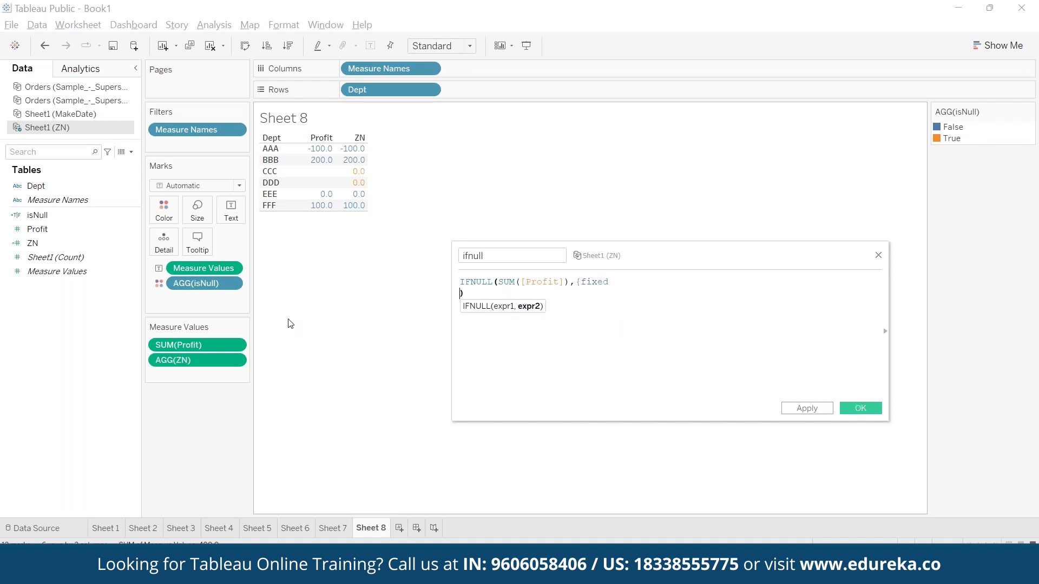
{"action": "key", "text": "BackSpace"}
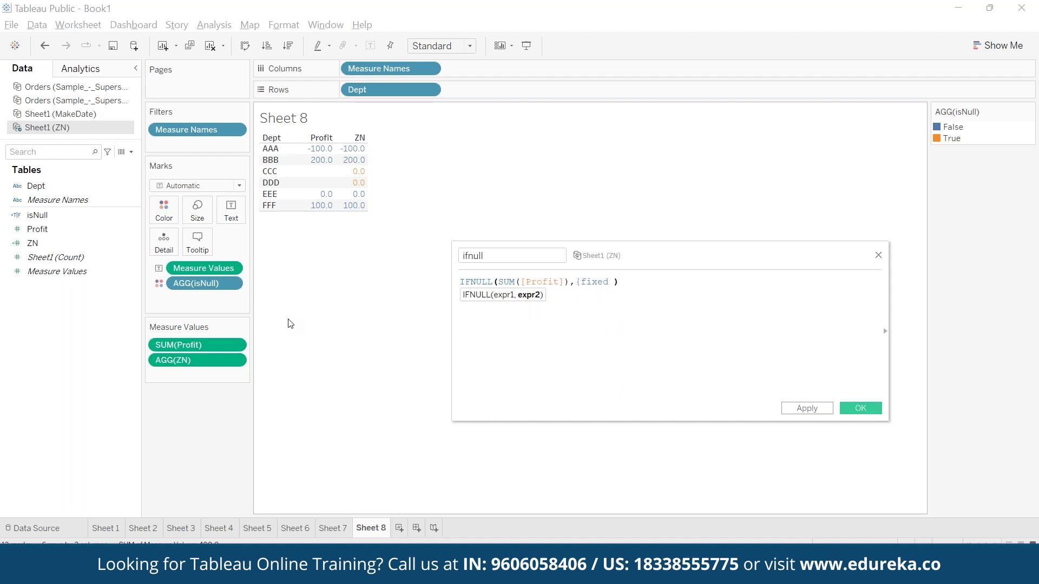
Step: Complete the fixed expression with the average of Profit so the second argument reads {fixed : AVG([Profit])}
{"action": "type", "text": "avg"}
{"action": "key", "text": "Return"}
{"action": "type", "text": "sa"}
{"action": "key", "text": "BackSpace"}
{"action": "key", "text": "BackSpace"}
{"action": "type", "text": "pri"}
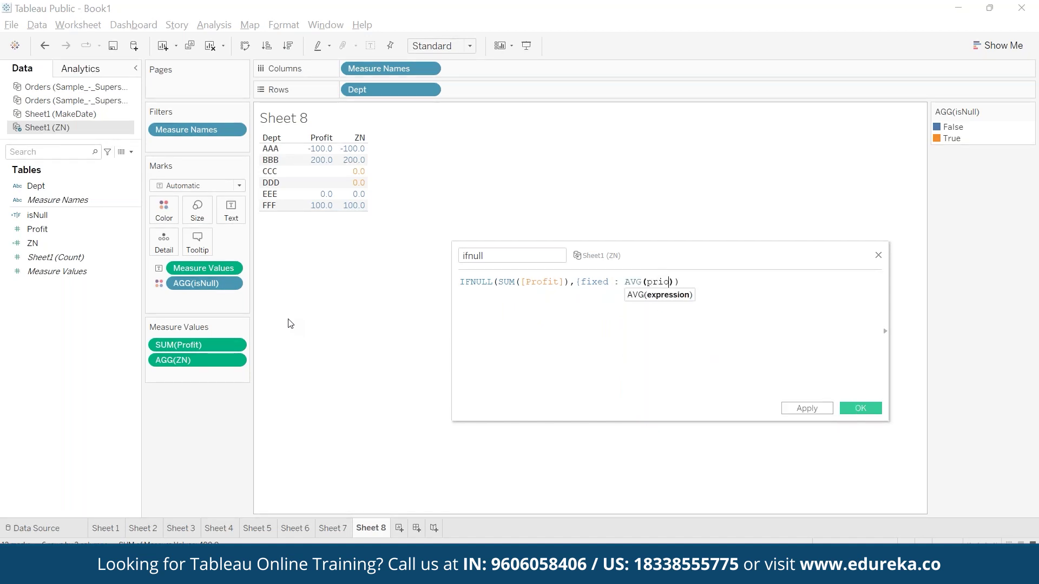
{"action": "key", "text": "BackSpace"}
{"action": "key", "text": "Down"}
{"action": "key", "text": "Return"}
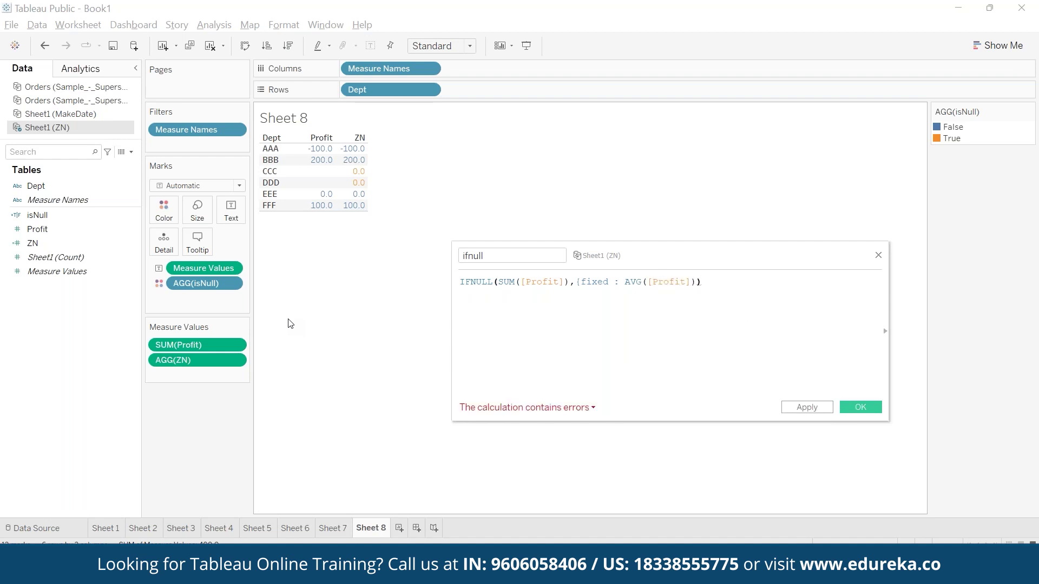
{"action": "key", "text": "Left"}
{"action": "type", "text": "}"}
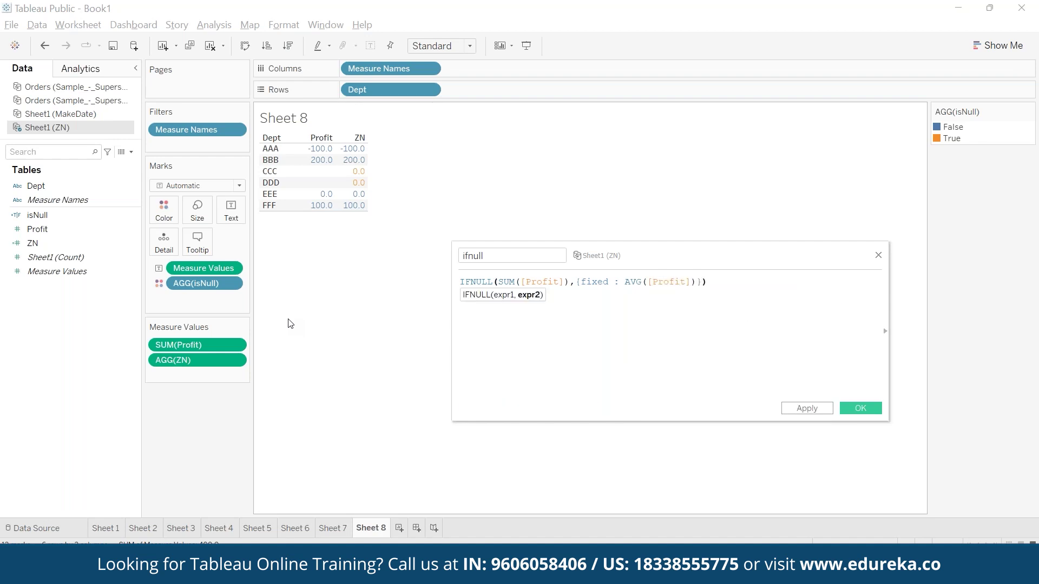
Step: Wrap the fixed expression in SUM and correct the closing brackets so the formula reads IFNULL(SUM([Profit]),SUM({fixed : AVG([Profit])}))
{"action": "left_click", "coordinate": [577, 283]}
{"action": "type", "text": "sum"}
{"action": "key", "text": "Return"}
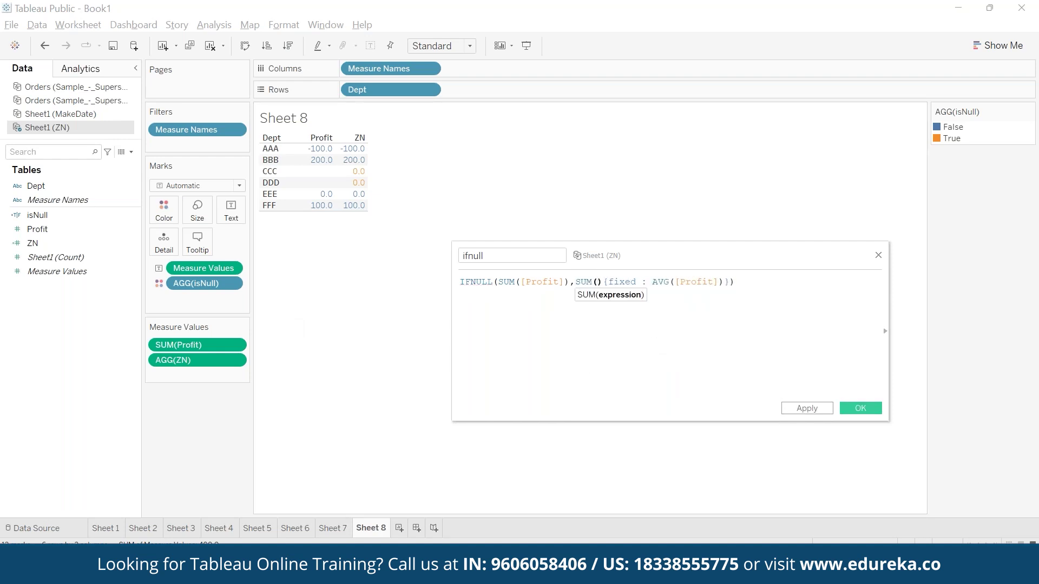
{"action": "key", "text": "BackSpace"}
{"action": "key", "text": "Delete"}
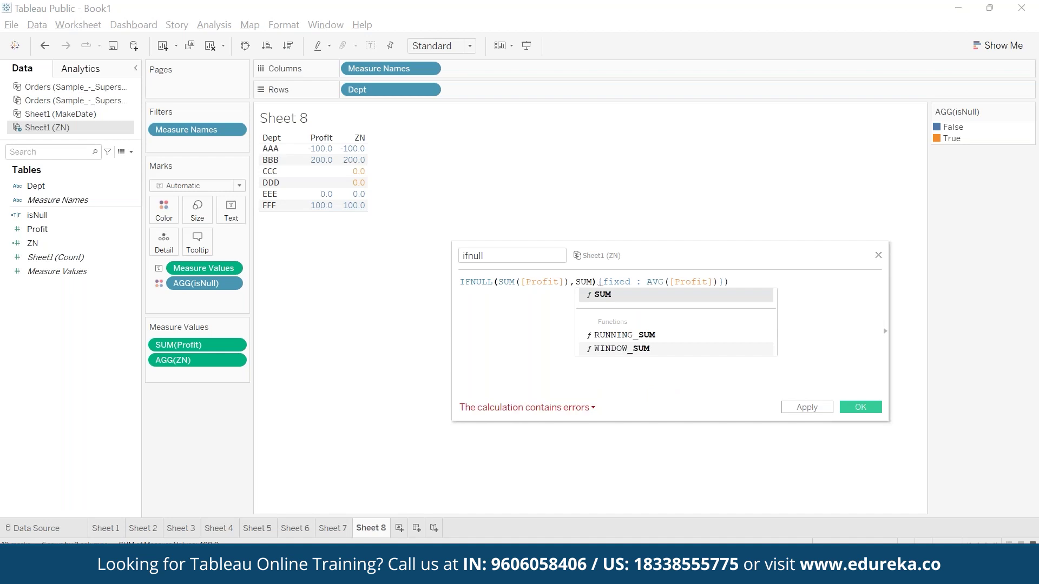
{"action": "type", "text": "("}
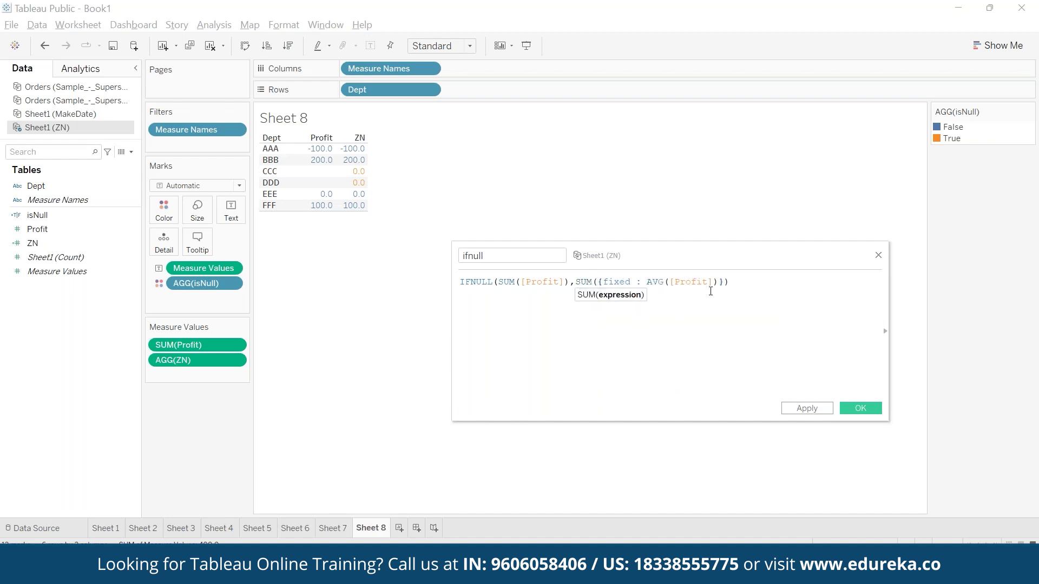
{"action": "type", "text": "}"}
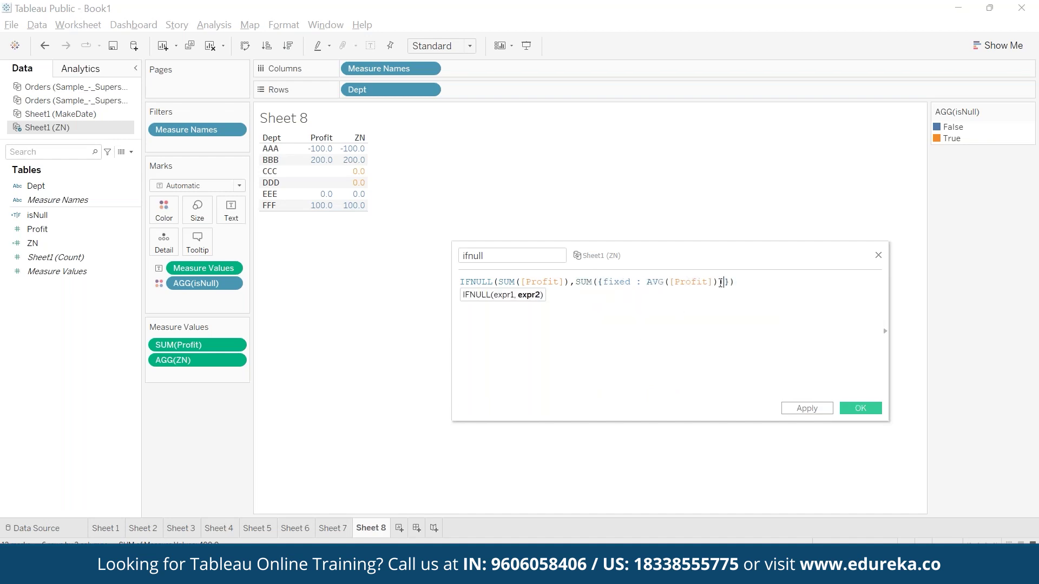
{"action": "left_click", "coordinate": [673, 332]}
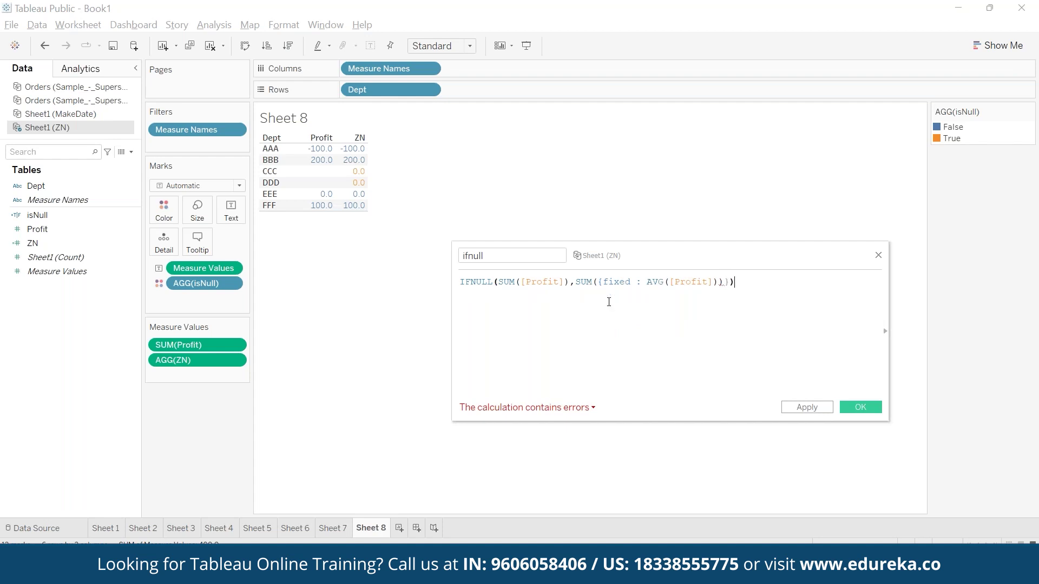
{"action": "key", "text": "BackSpace"}
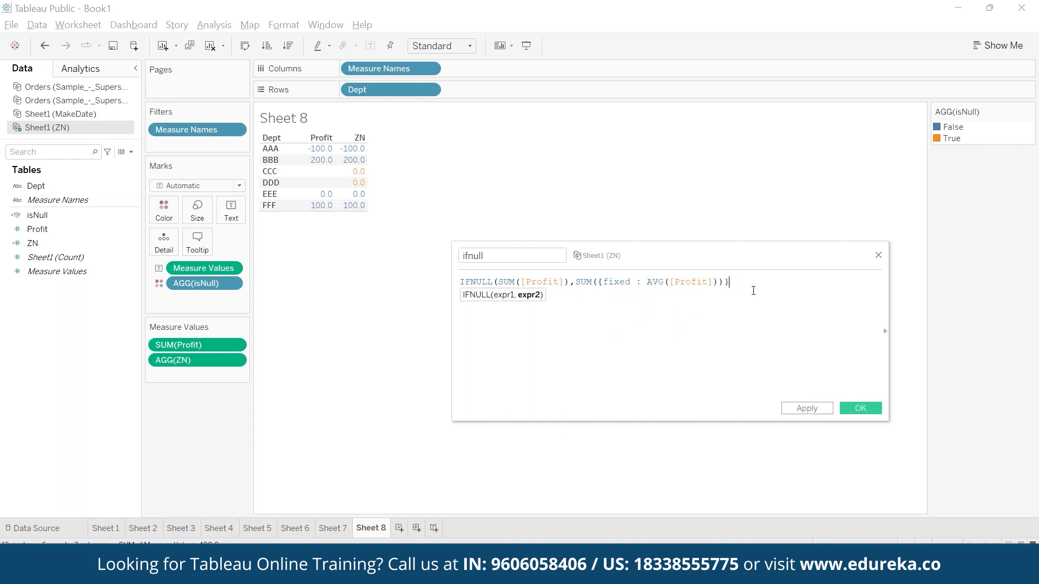
{"action": "key", "text": "BackSpace"}
{"action": "key", "text": "BackSpace"}
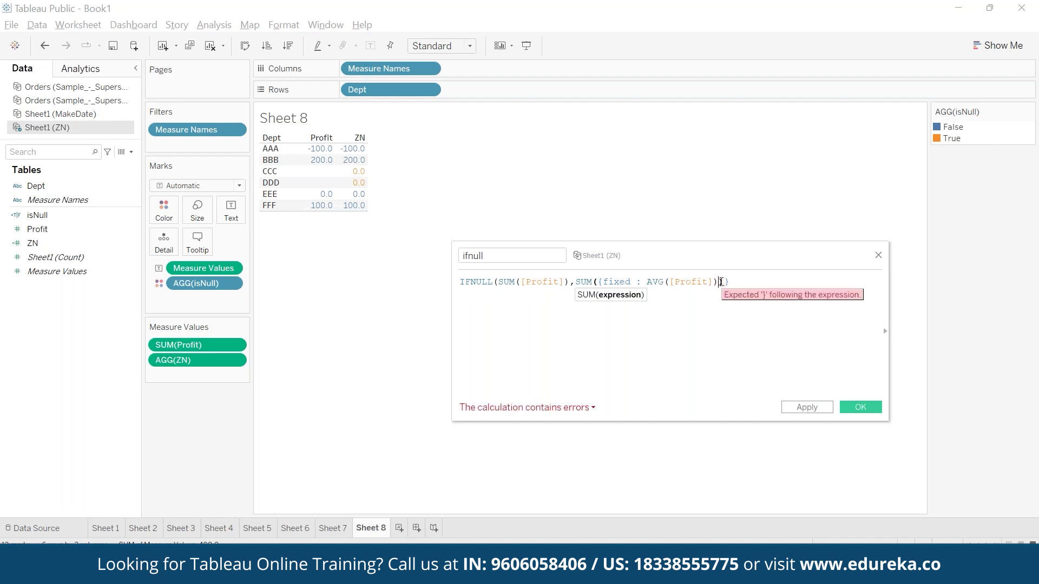
{"action": "type", "text": "}))"}
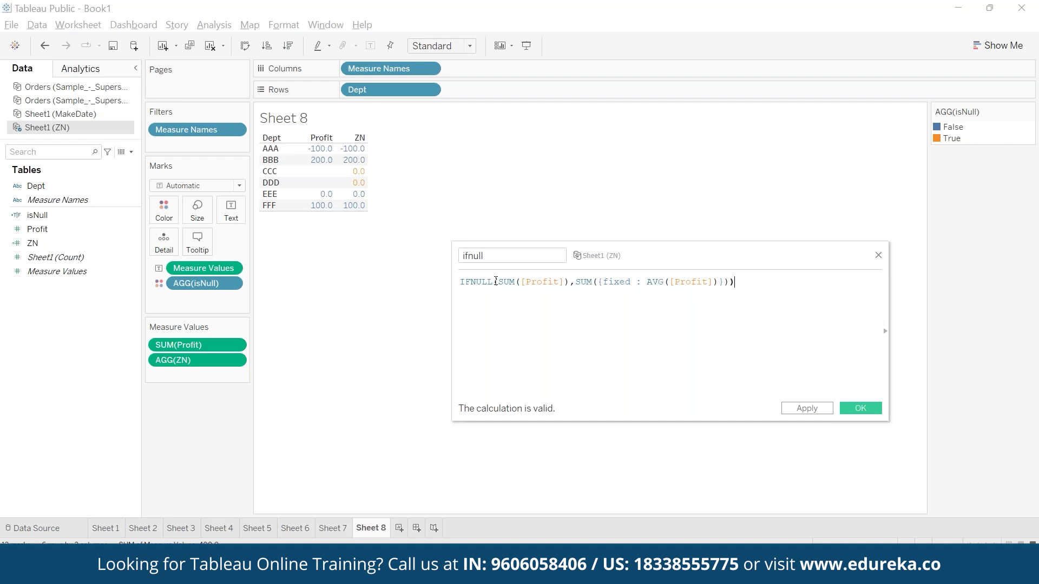
Step: Review the two IFNULL arguments in the formula and save the ifnull calculated field
{"action": "left_click_drag", "start_coordinate": [500, 281], "coordinate": [570, 281]}
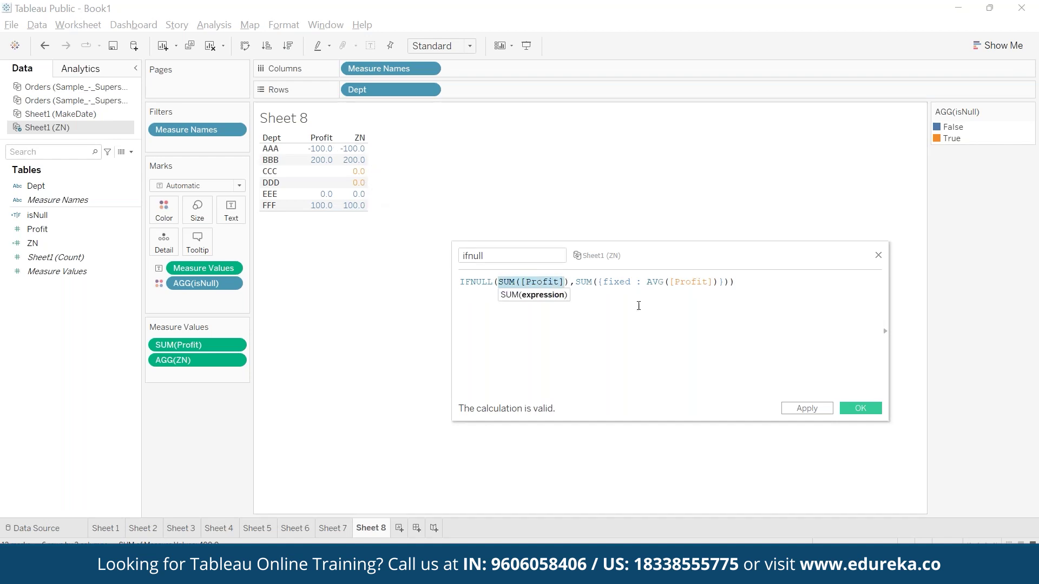
{"action": "left_click_drag", "start_coordinate": [642, 286], "coordinate": [717, 284]}
{"action": "left_click", "coordinate": [739, 316]}
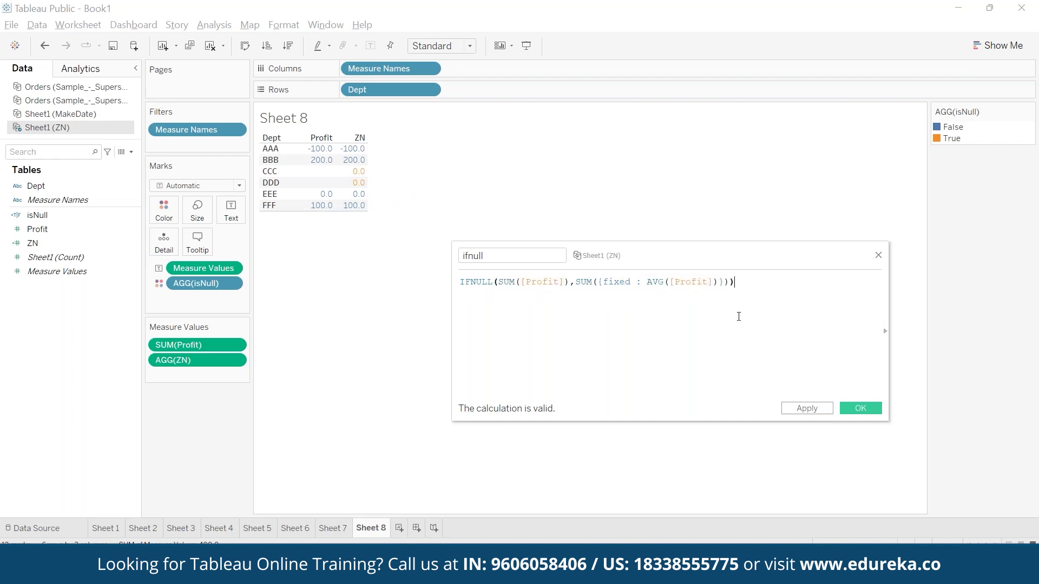
{"action": "left_click", "coordinate": [868, 411]}
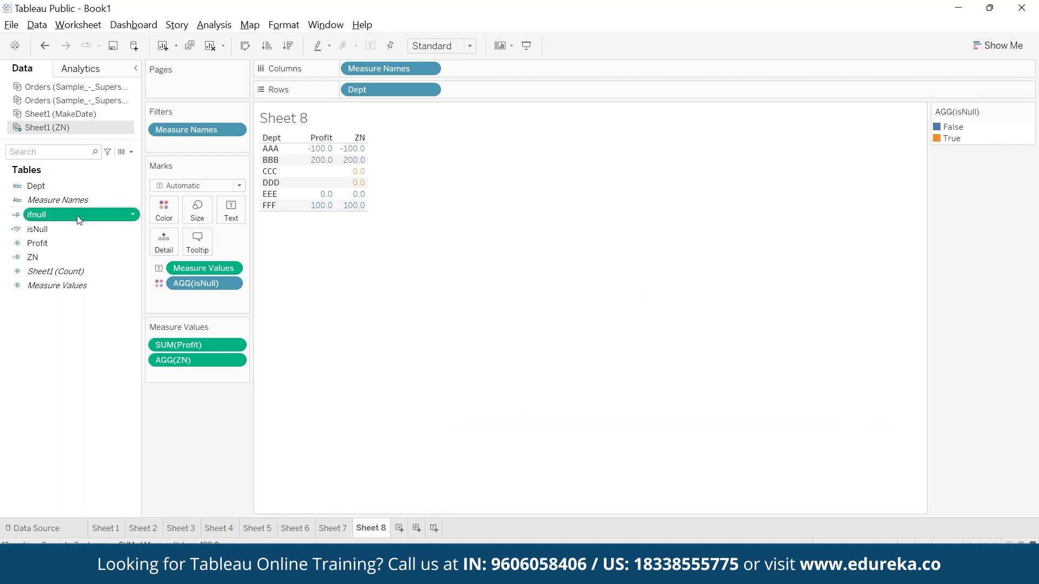
Step: Add ifnull to the table beside ZN and place isNull on Rows after Dept
{"action": "left_click_drag", "start_coordinate": [83, 215], "coordinate": [341, 178]}
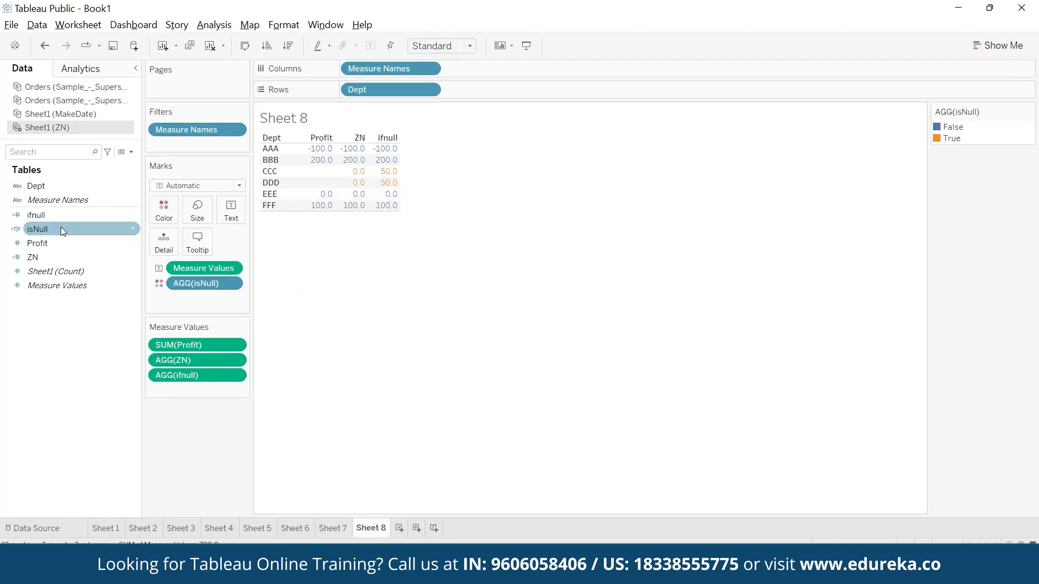
{"action": "left_click_drag", "start_coordinate": [61, 229], "coordinate": [475, 89]}
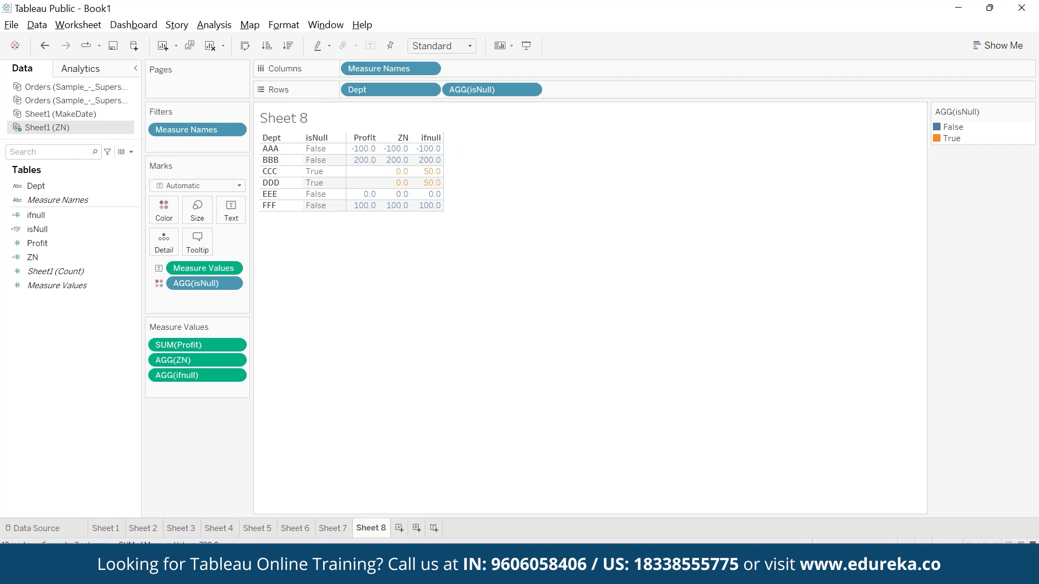
{"action": "key", "text": "alt+Tab"}
{"action": "left_click", "coordinate": [586, 50]}
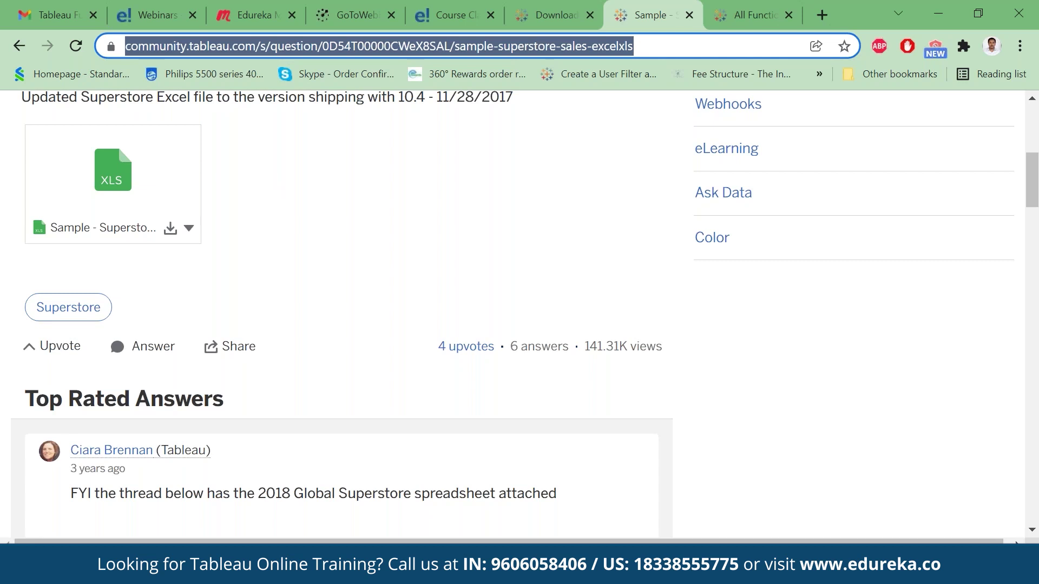
{"action": "key", "text": "alt+Tab"}
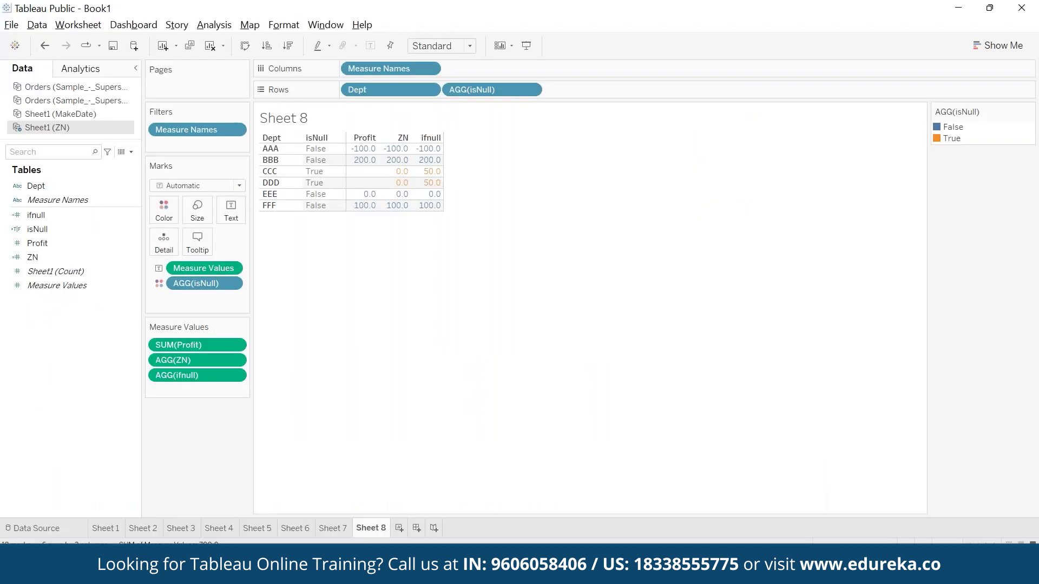
Step: View the underlying data of Sheet1 (ZN) beside the table and examine its Dept and Profit columns
{"action": "left_click", "coordinate": [121, 152]}
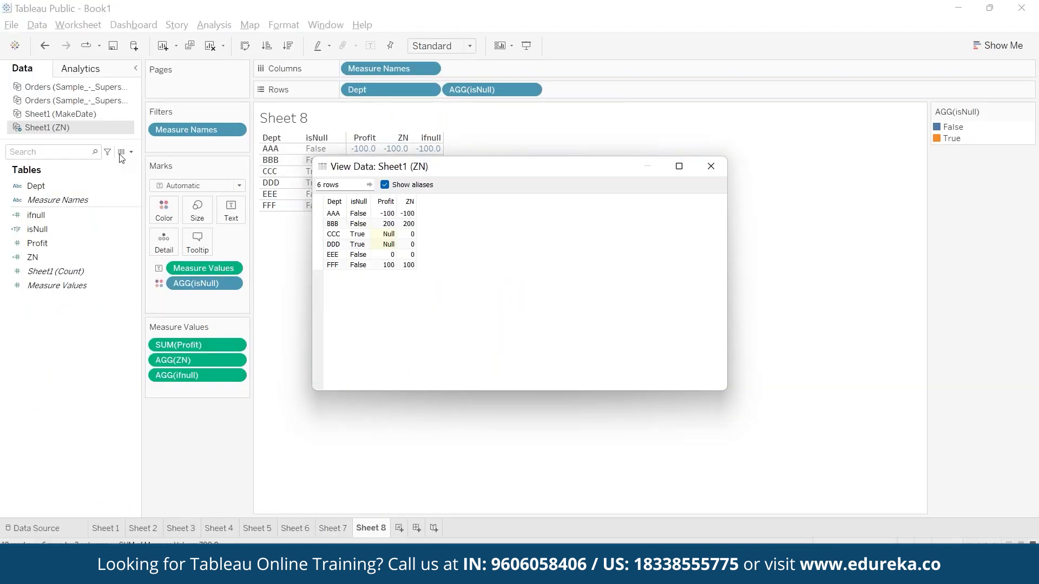
{"action": "left_click_drag", "start_coordinate": [485, 171], "coordinate": [764, 173]}
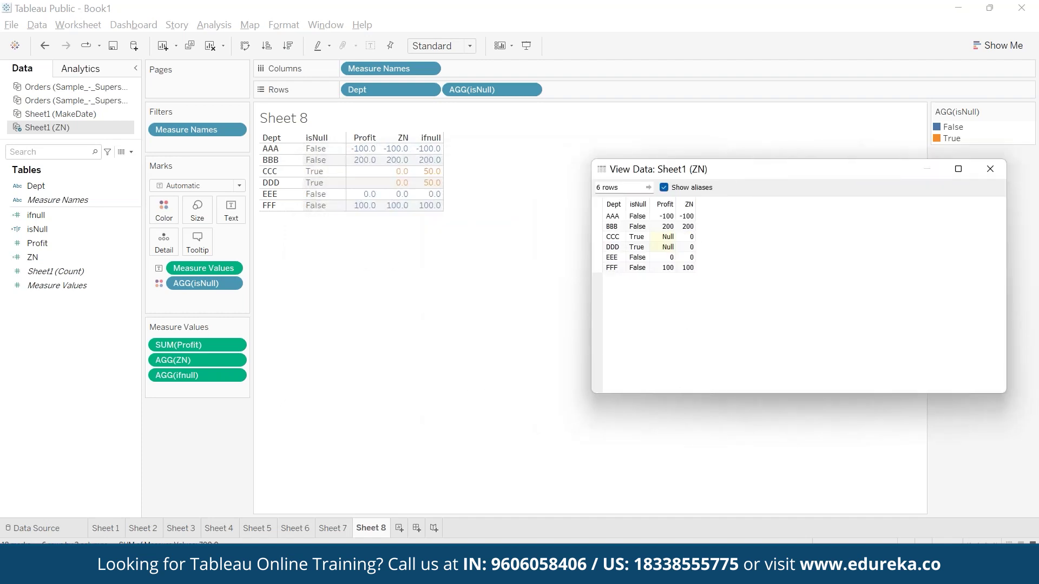
{"action": "left_click_drag", "start_coordinate": [615, 217], "coordinate": [615, 259]}
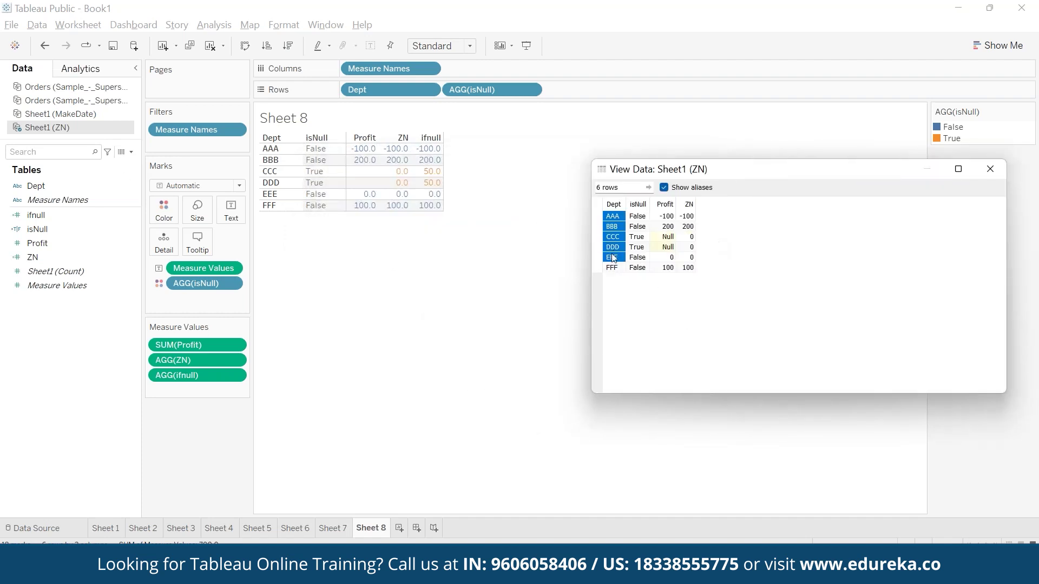
{"action": "left_click_drag", "start_coordinate": [620, 267], "coordinate": [617, 204]}
{"action": "left_click_drag", "start_coordinate": [660, 216], "coordinate": [663, 268]}
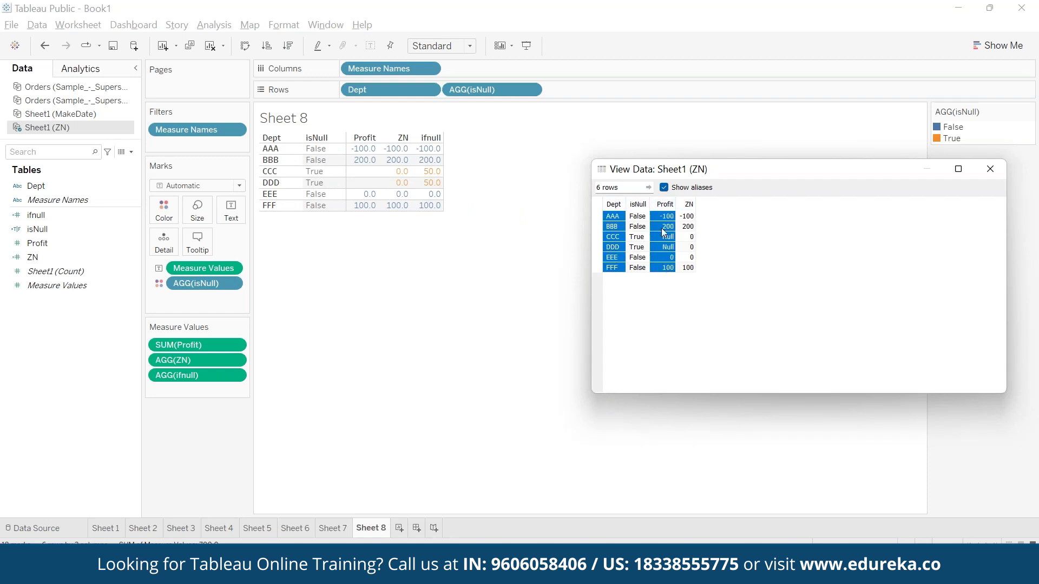